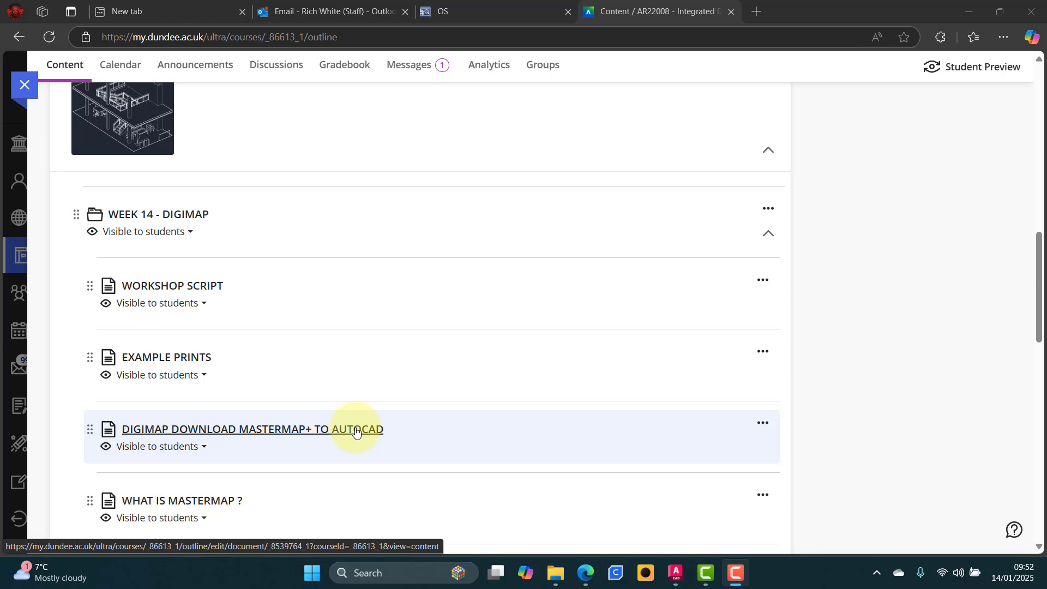
- Open the DIGIMAP DOWNLOAD MASTERMAP+ TO AUTOCAD document and examine its explanation of the layer colour issue and the BYLAYER conversion
left_click(355, 431)
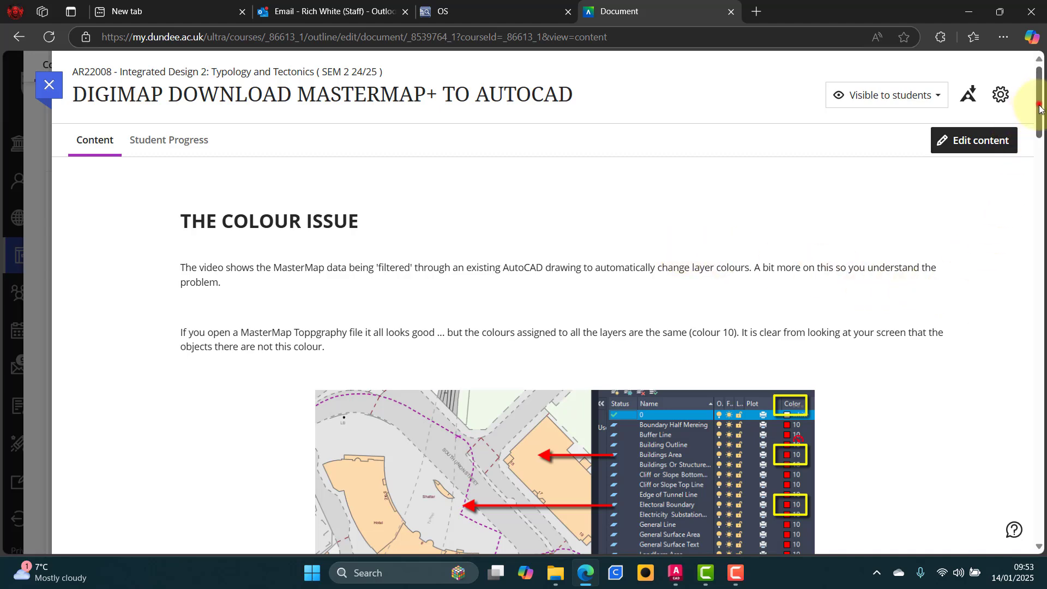
left_click_drag(1040, 108, 1039, 144)
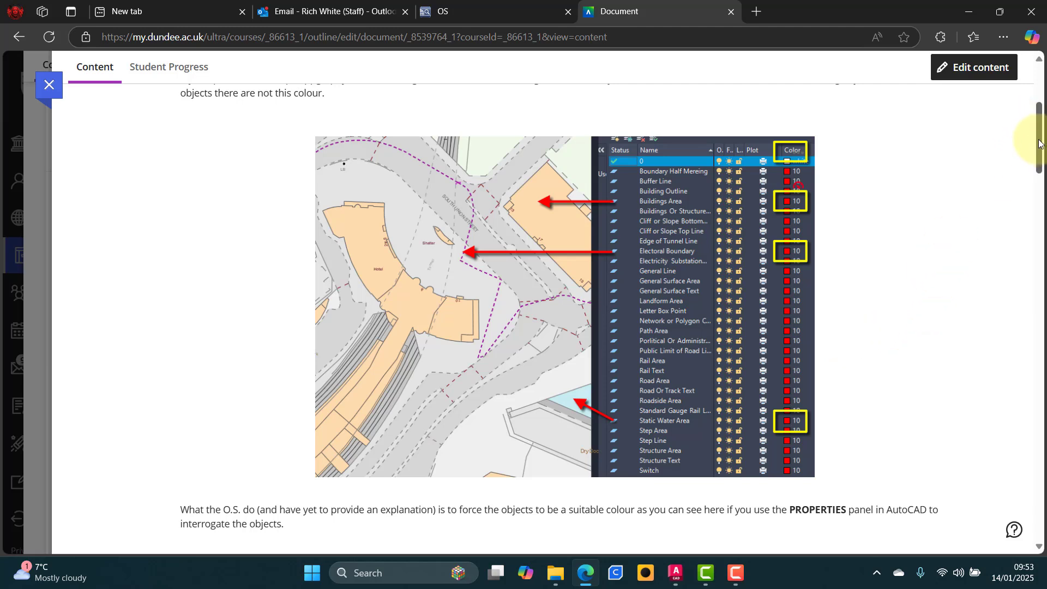
left_click_drag(1040, 143, 1044, 298)
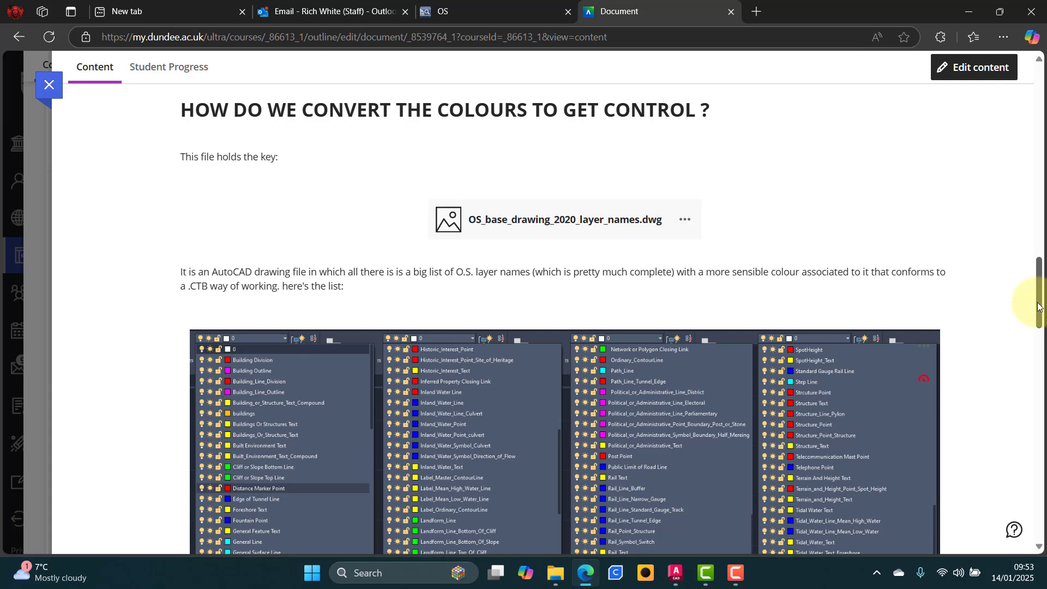
left_click_drag(1038, 305, 1041, 327)
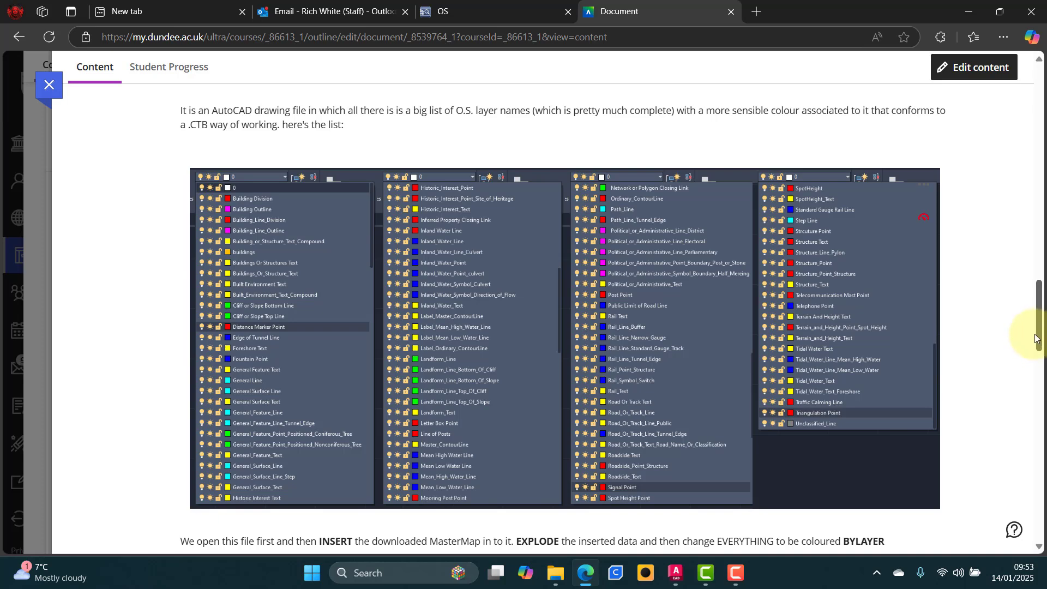
mouse_move(1038, 329)
left_mouse_down()
mouse_move(1038, 320)
mouse_move(1041, 330)
left_mouse_up()
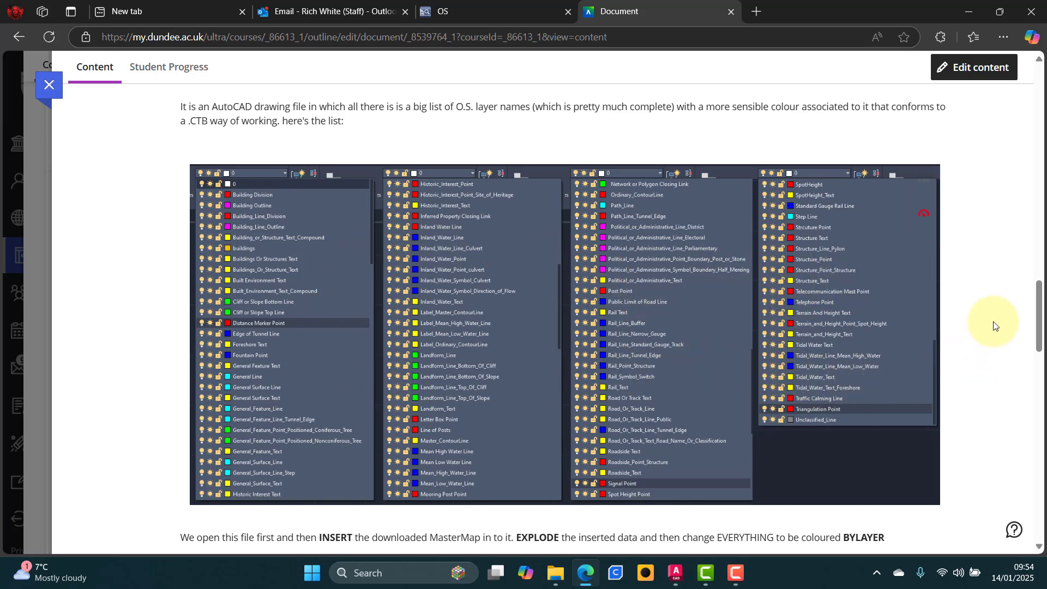
left_click_drag(1039, 312, 1038, 329)
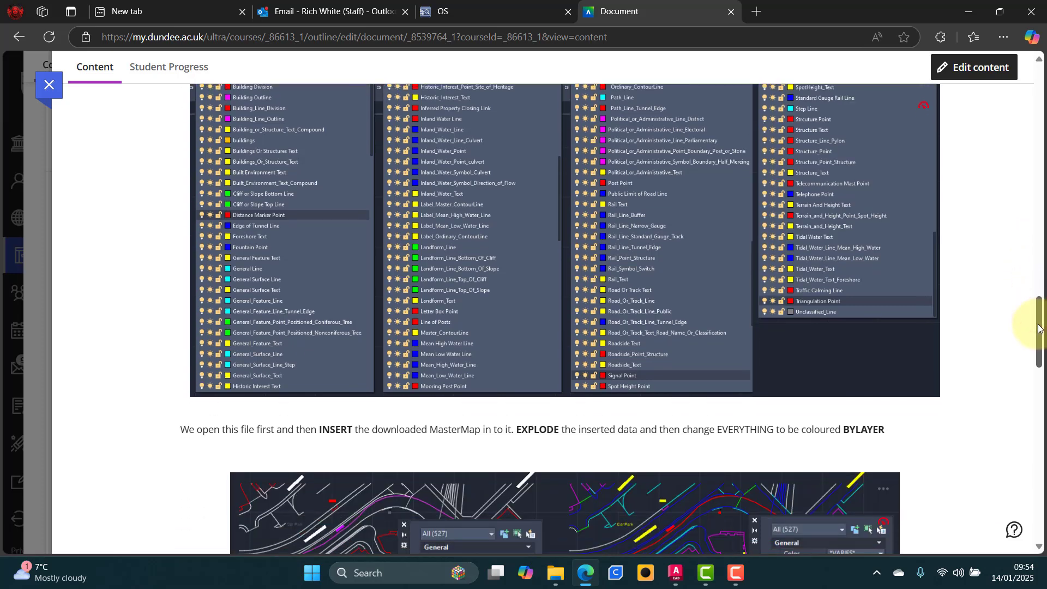
left_click_drag(1039, 329, 1042, 372)
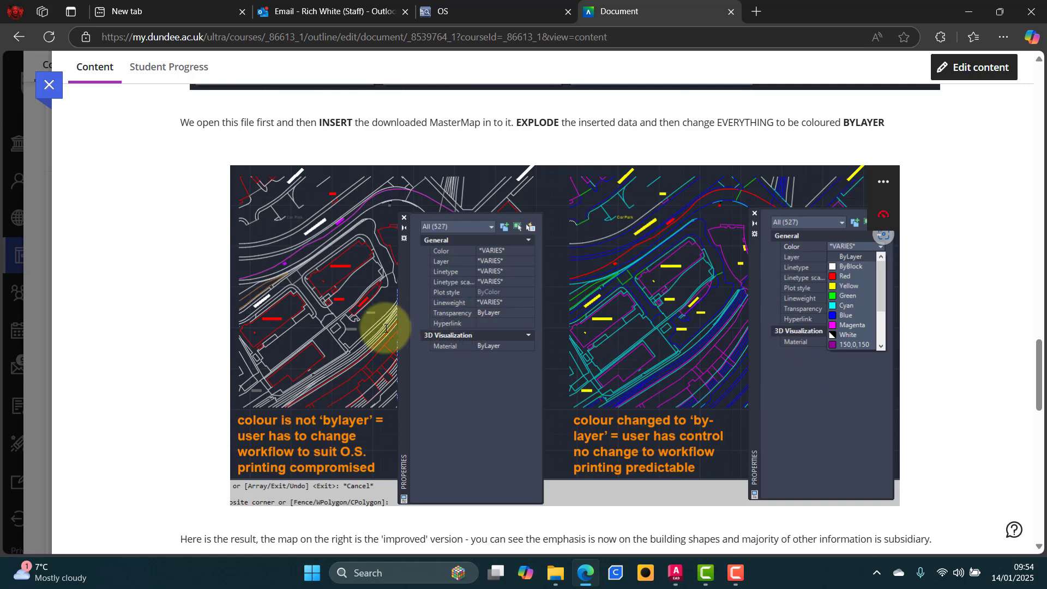
scroll(962, 337, "down", 8)
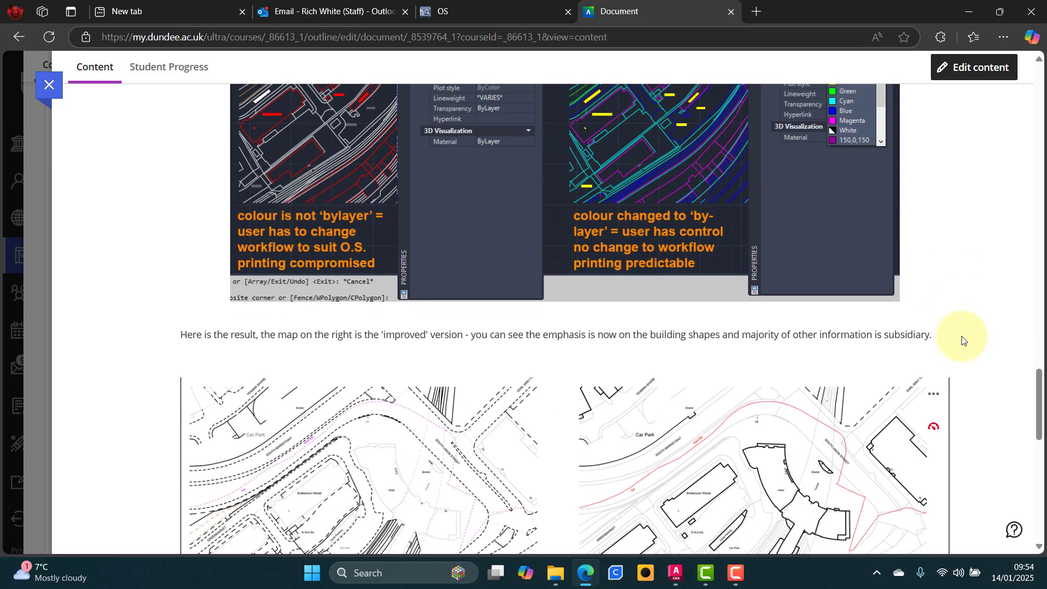
scroll(963, 337, "up", 1)
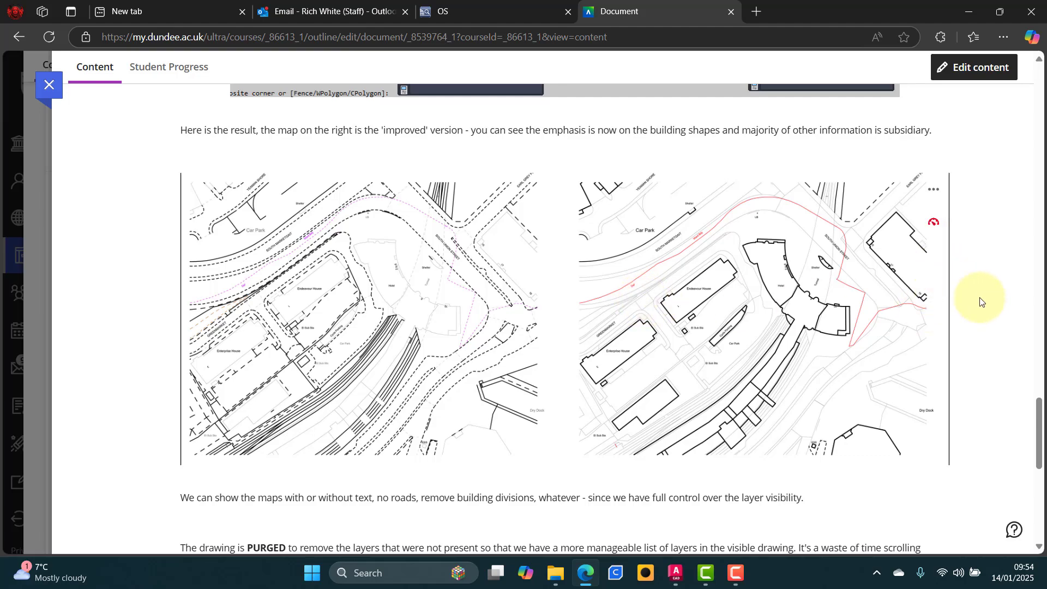
scroll(990, 317, "down", 3)
- Download the original OS_base_drawing_2020_layer_names.dwg file from the colour conversion section and save it
scroll(997, 322, "up", 15)
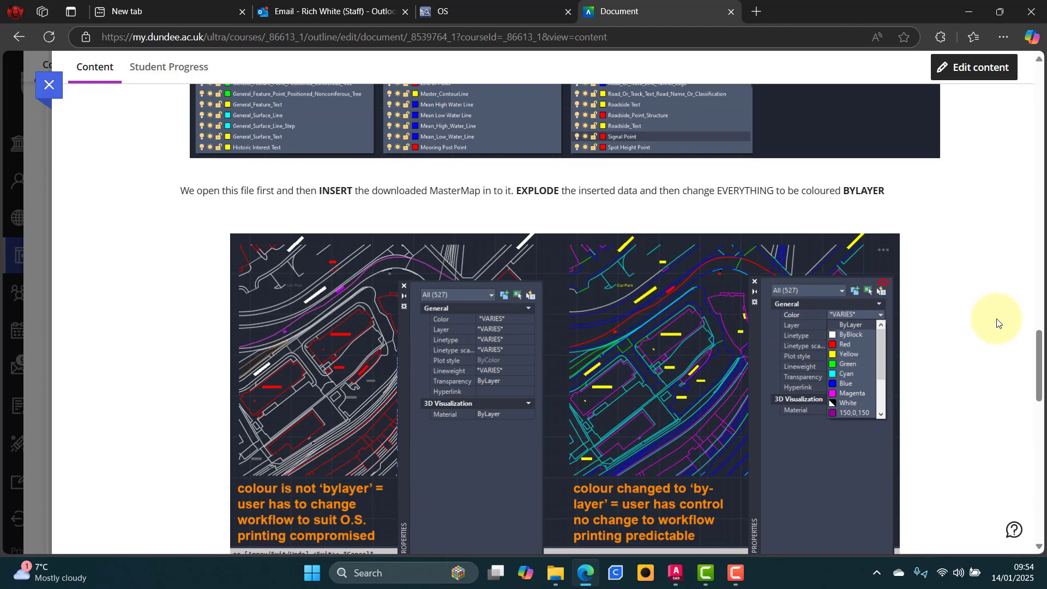
scroll(996, 322, "up", 5)
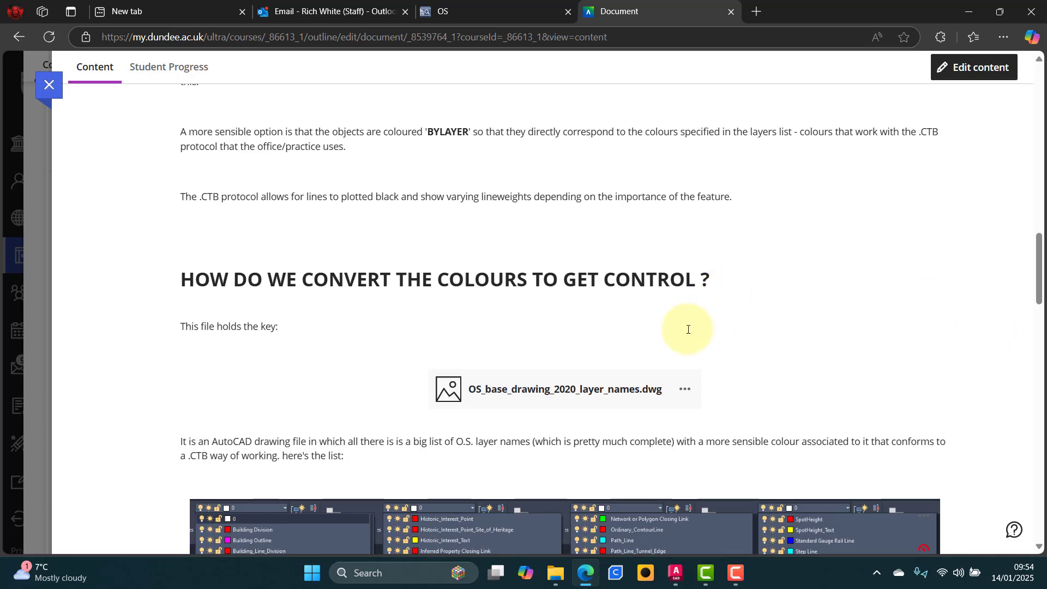
left_click(686, 390)
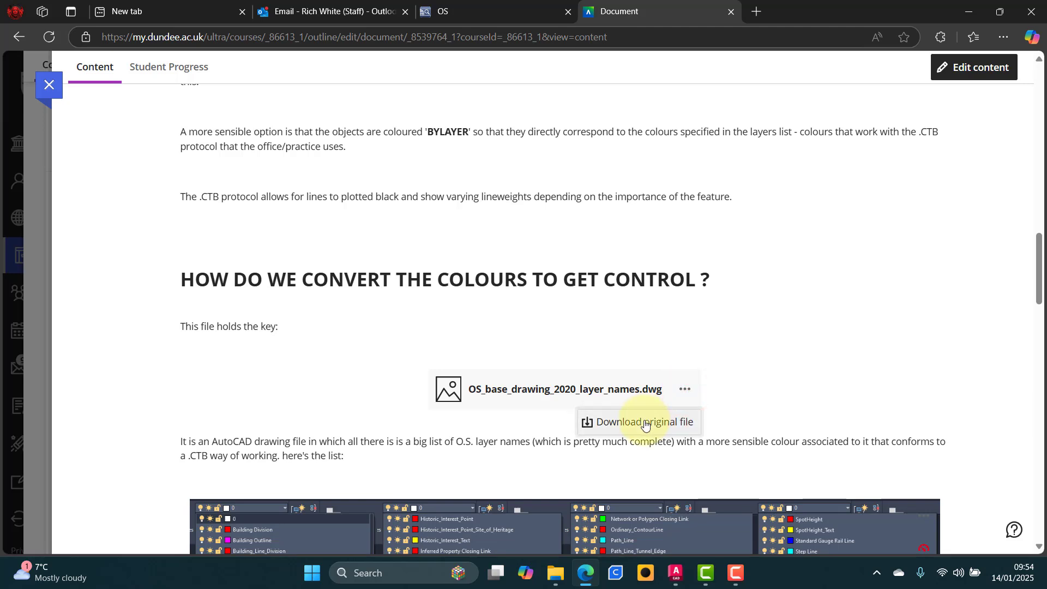
left_click(645, 423)
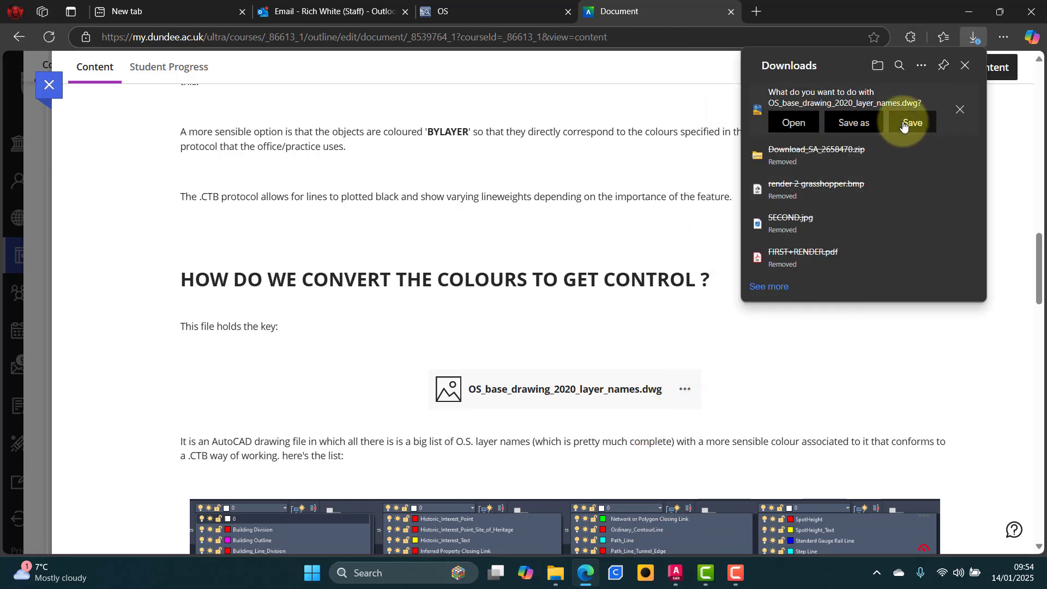
left_click(903, 124)
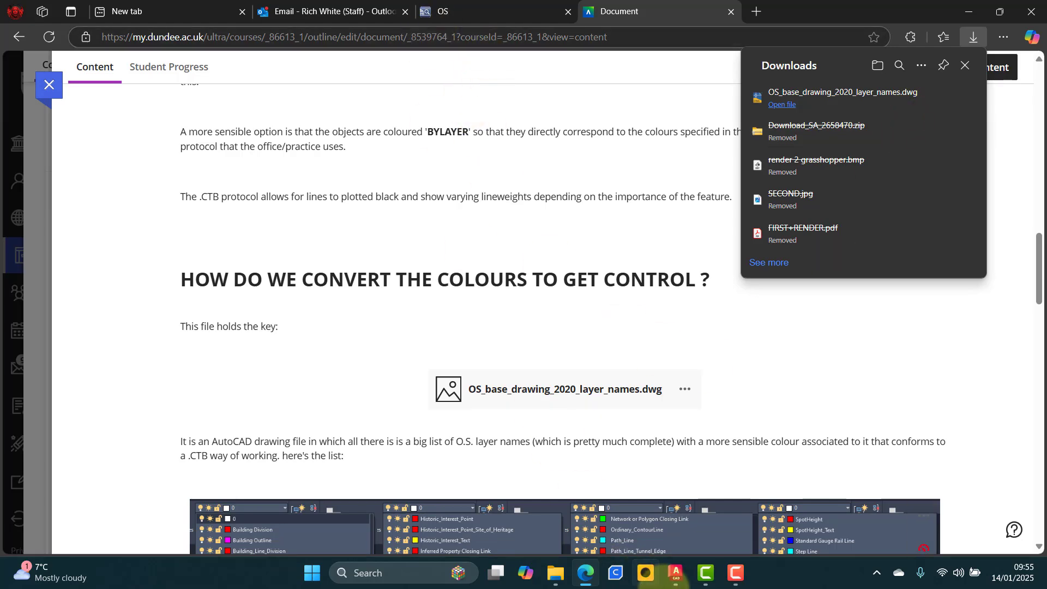
- Switch to AutoCAD and open OS_base_drawing_2020_layer_names.dwg from the My Downloads folder, reached through the Desktop shortcut
left_click(676, 573)
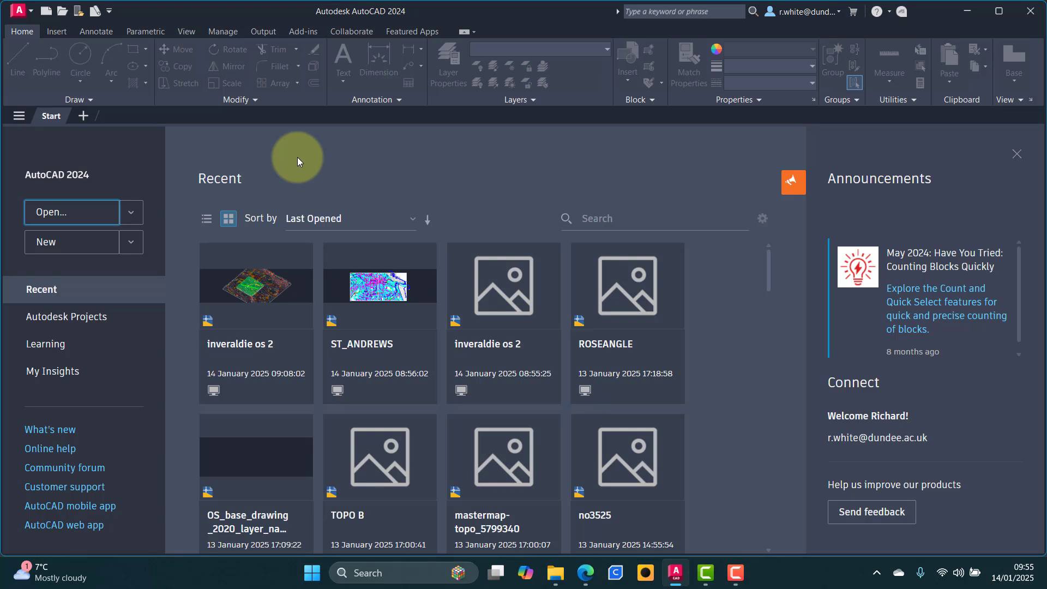
left_click(44, 214)
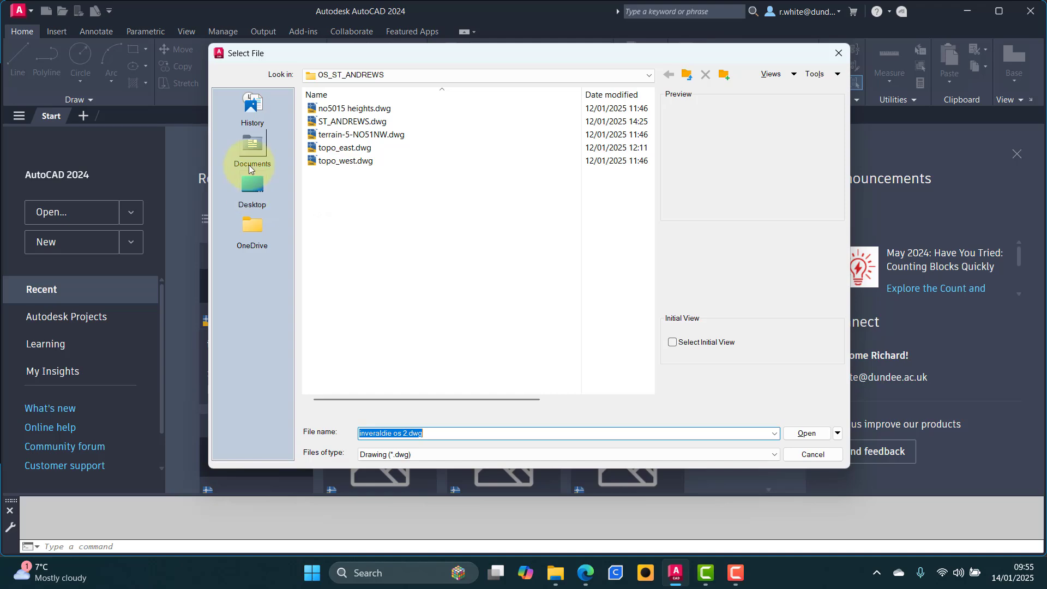
left_click(648, 76)
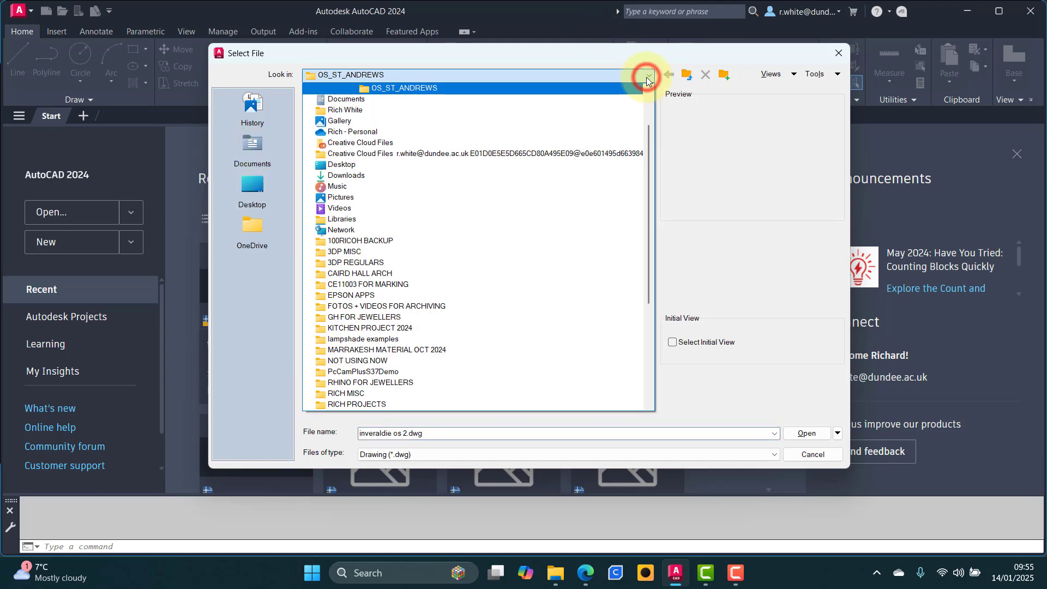
scroll(451, 116, "down", 1)
scroll(381, 109, "up", 3)
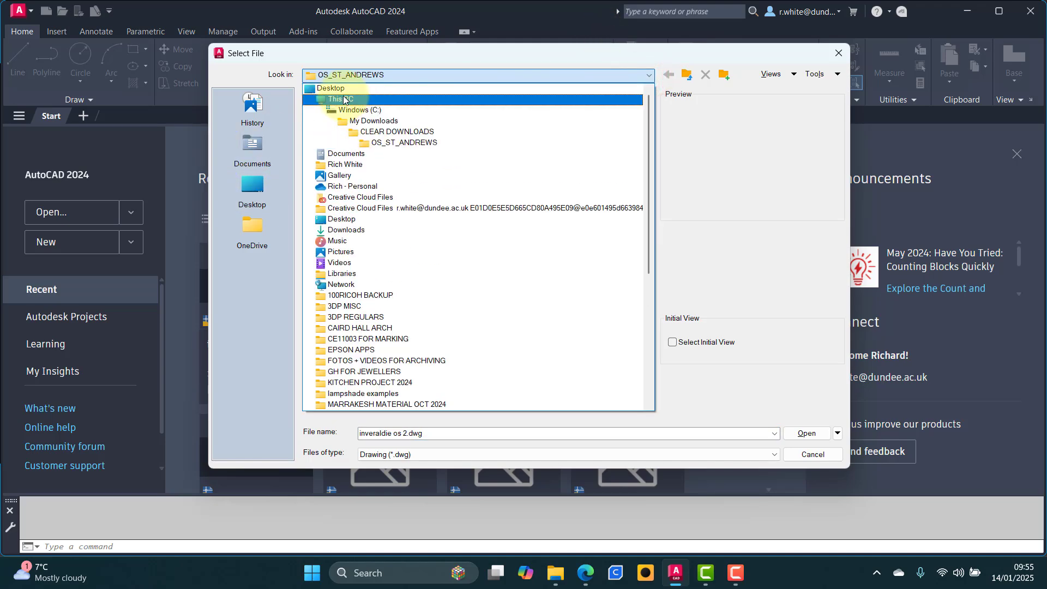
left_click(333, 88)
scroll(382, 327, "down", 6)
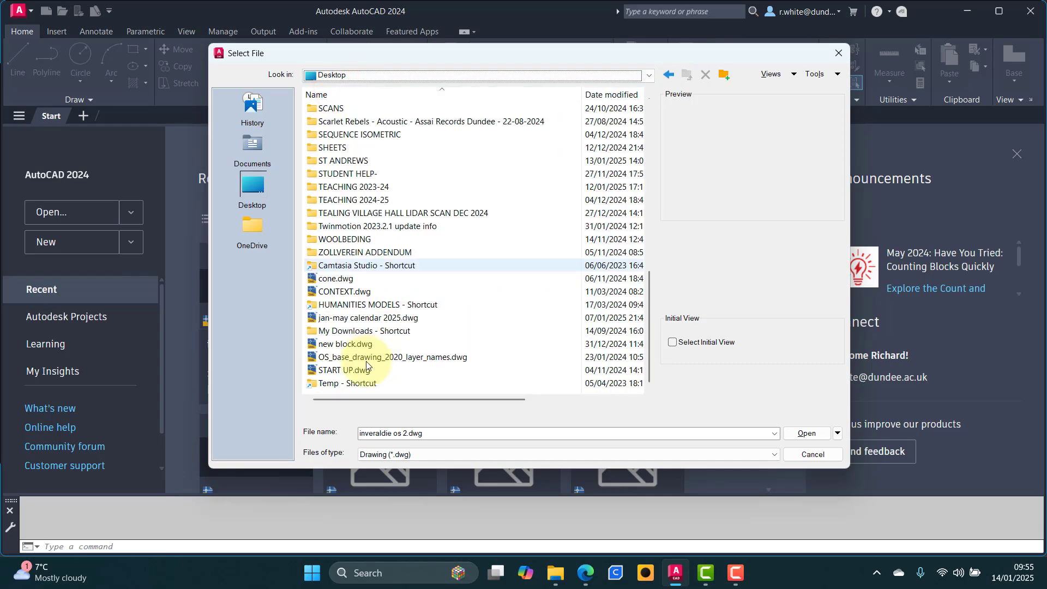
left_click(342, 329)
double_click(341, 328)
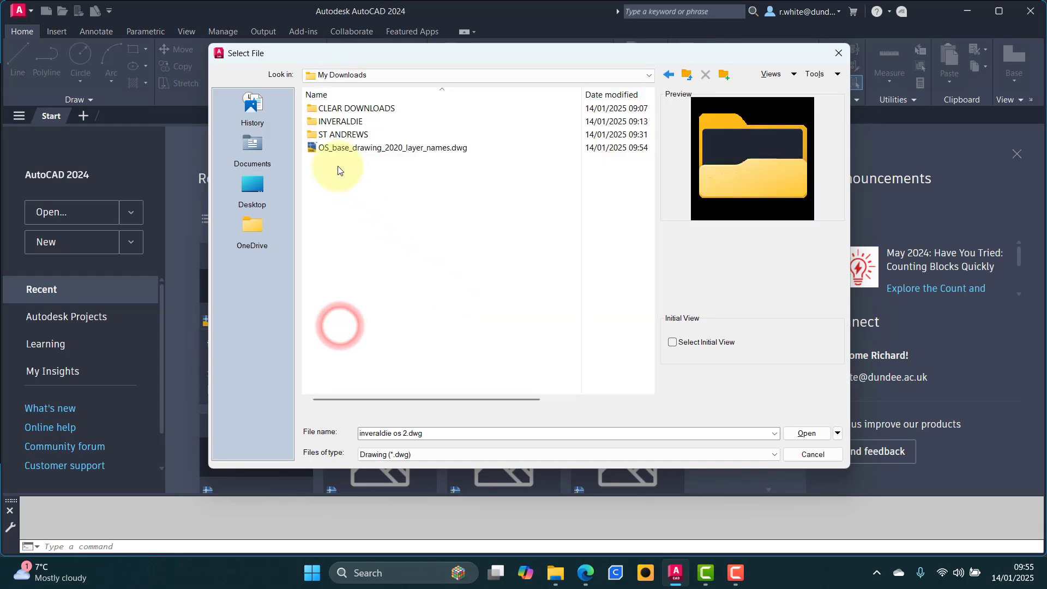
left_click(346, 151)
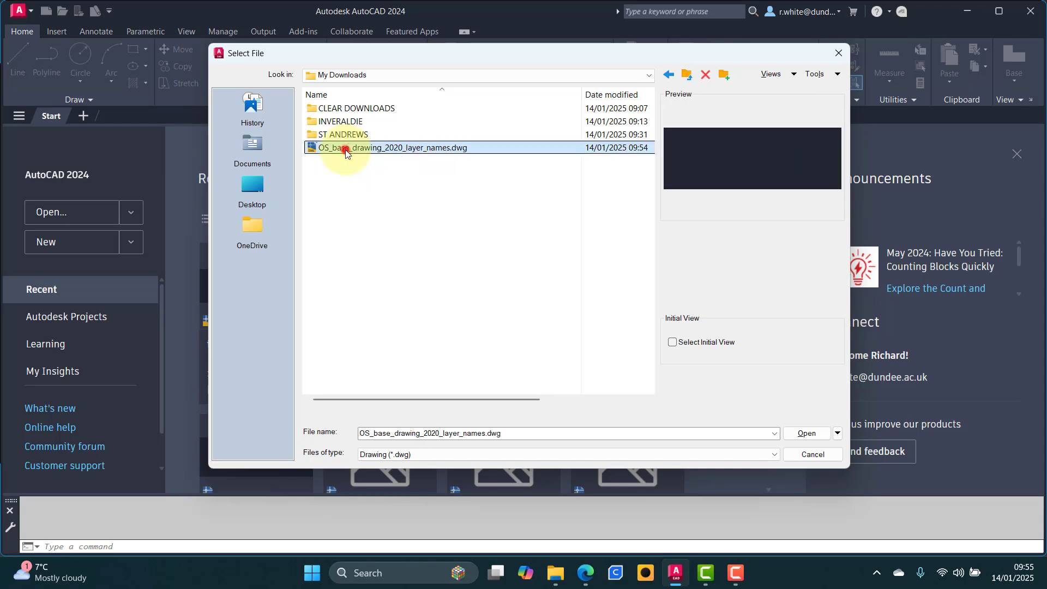
left_click(806, 434)
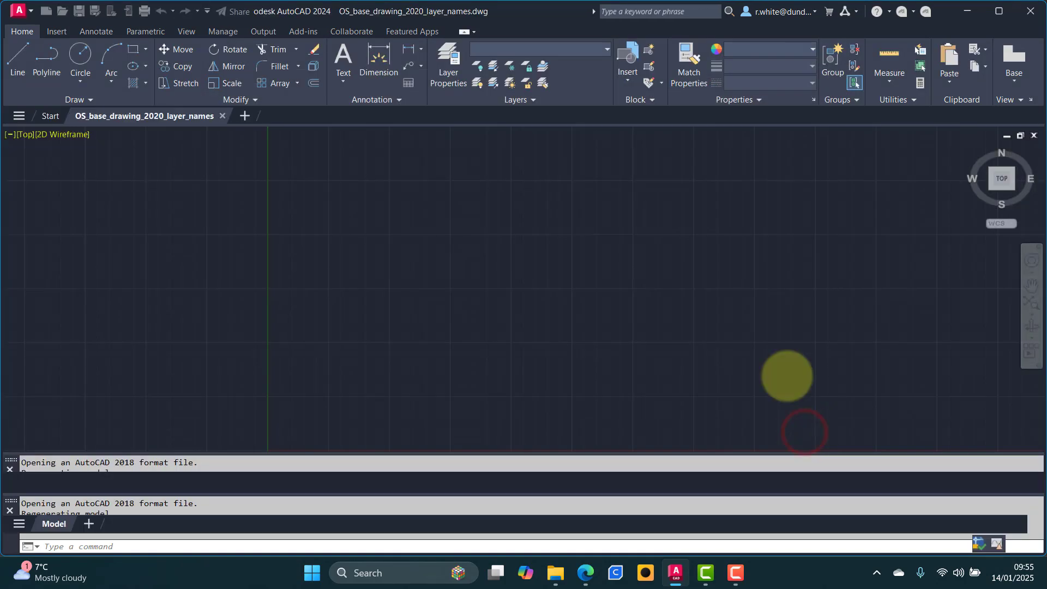
- Review the full list of O.S. layer names and their colours in the base drawing
left_click(604, 50)
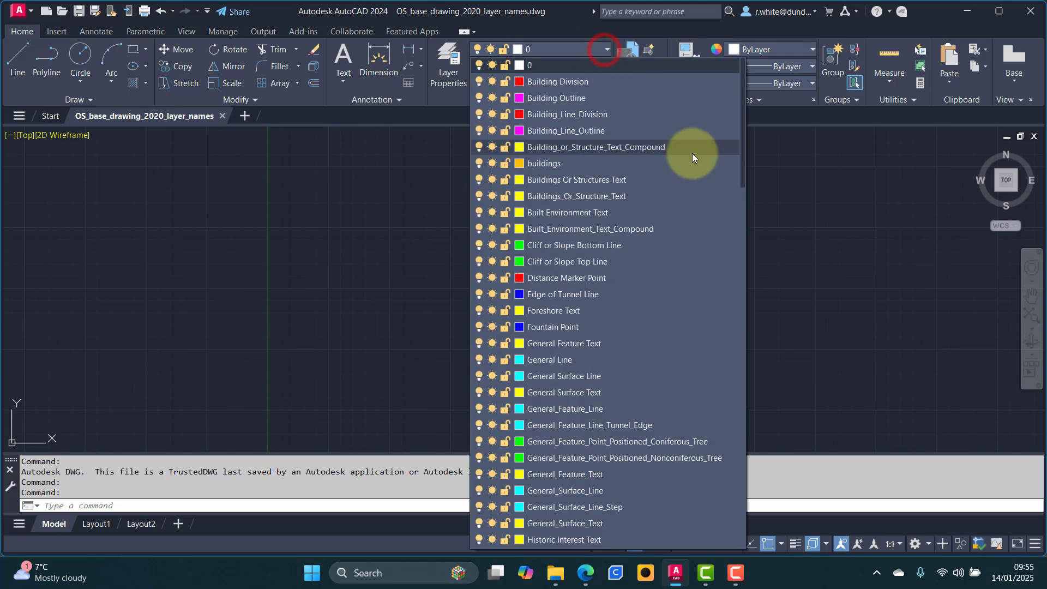
left_click_drag(744, 119, 737, 524)
left_click(374, 339)
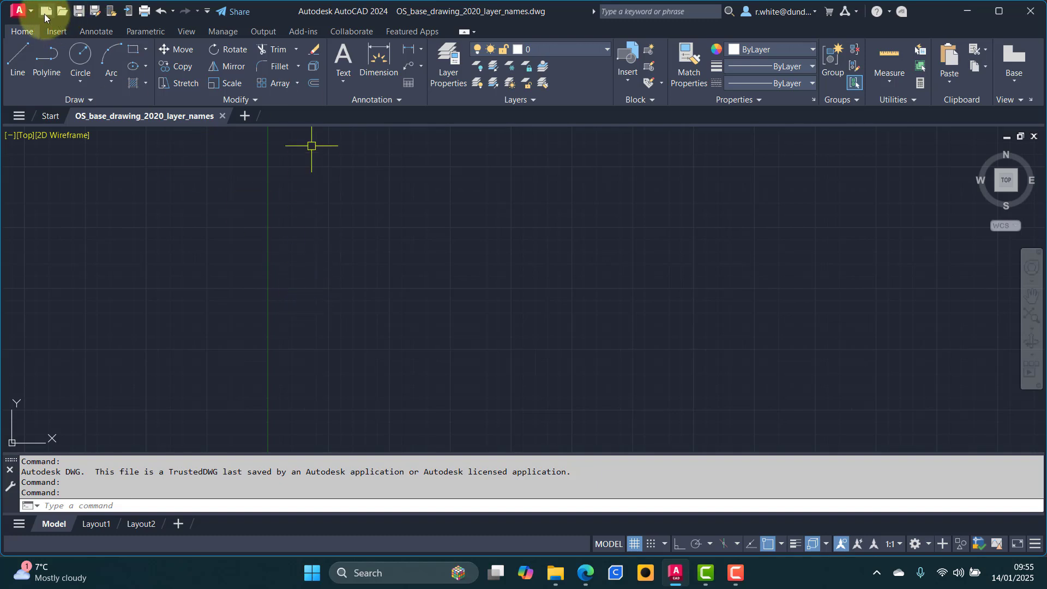
- Load terrain-5-NO51NW.dwg from the ST ANDREWS folder in My Downloads as the block library and disable the on-screen insertion point, keeping 0,0,0
left_click(56, 31)
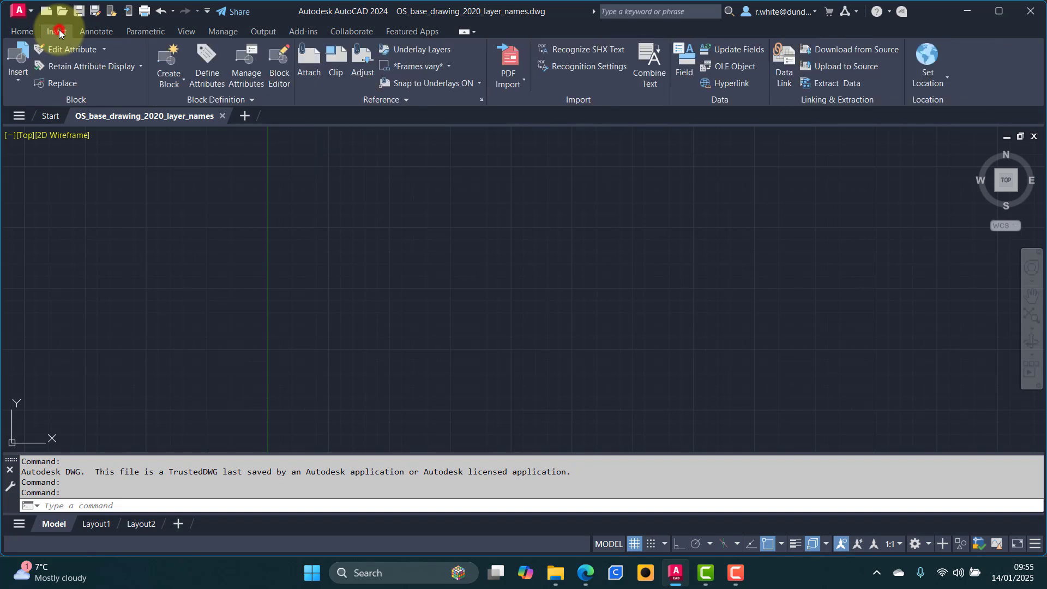
left_click(21, 80)
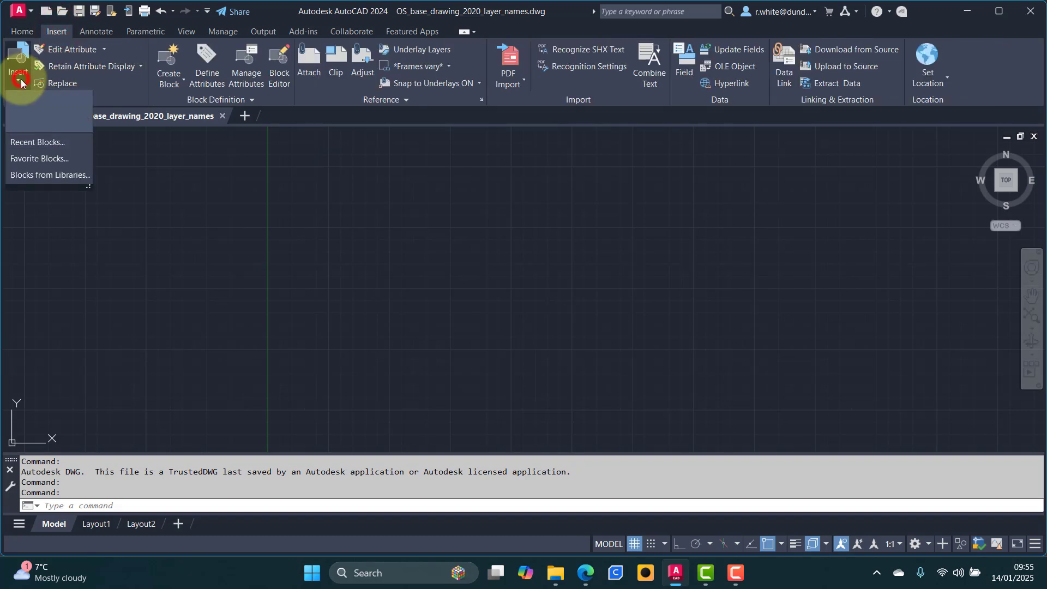
left_click(48, 180)
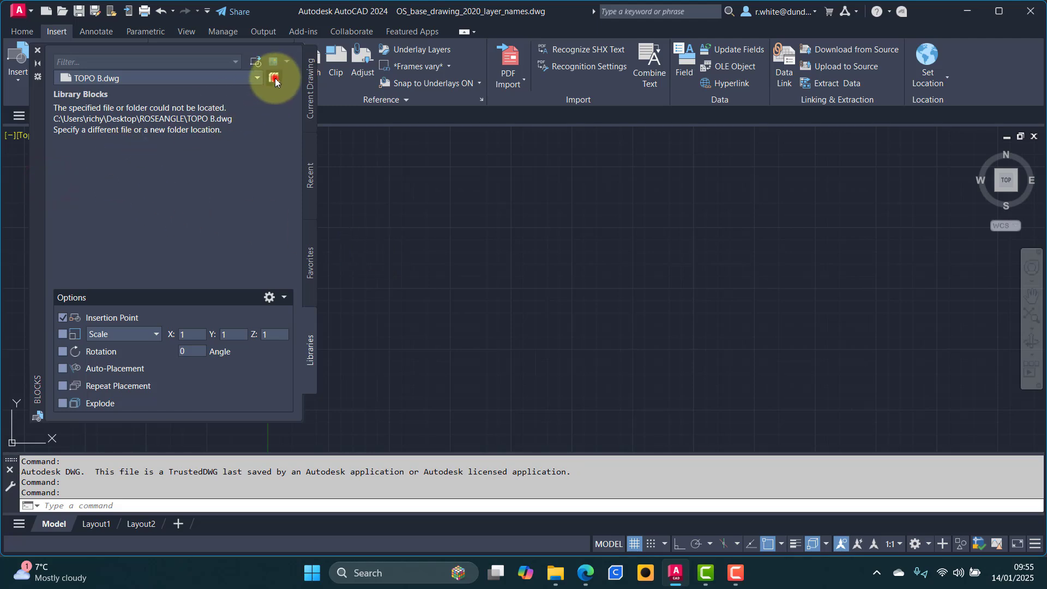
left_click(275, 77)
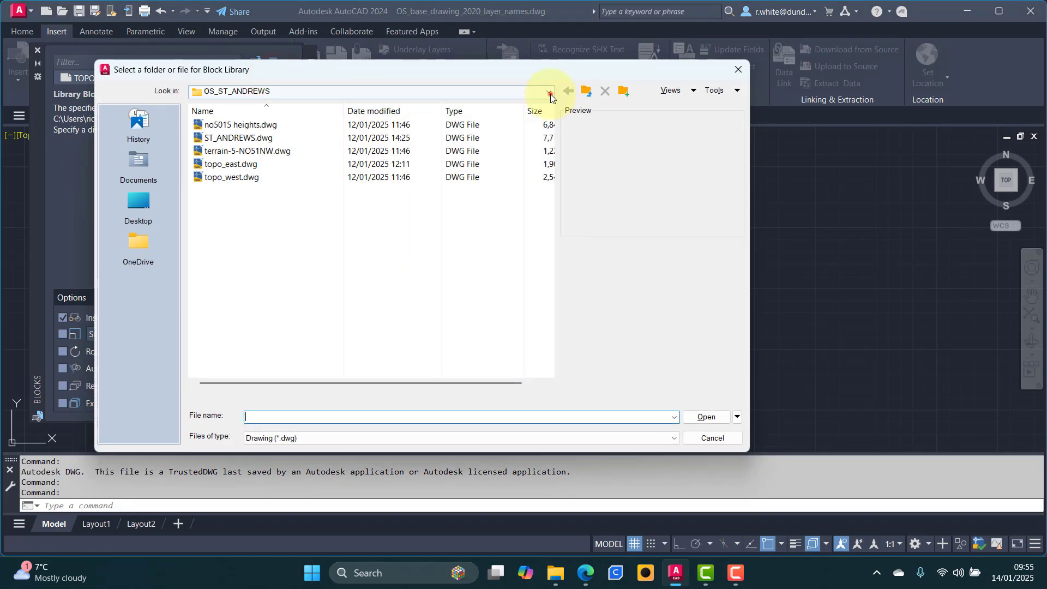
left_click(547, 91)
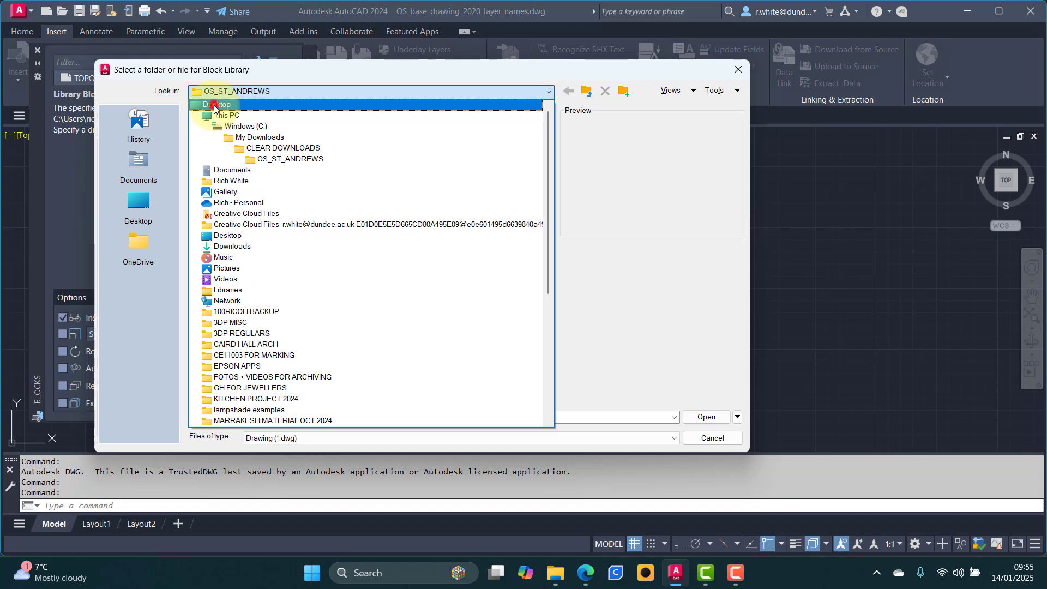
left_click(214, 104)
scroll(287, 350, "down", 6)
scroll(260, 360, "down", 5)
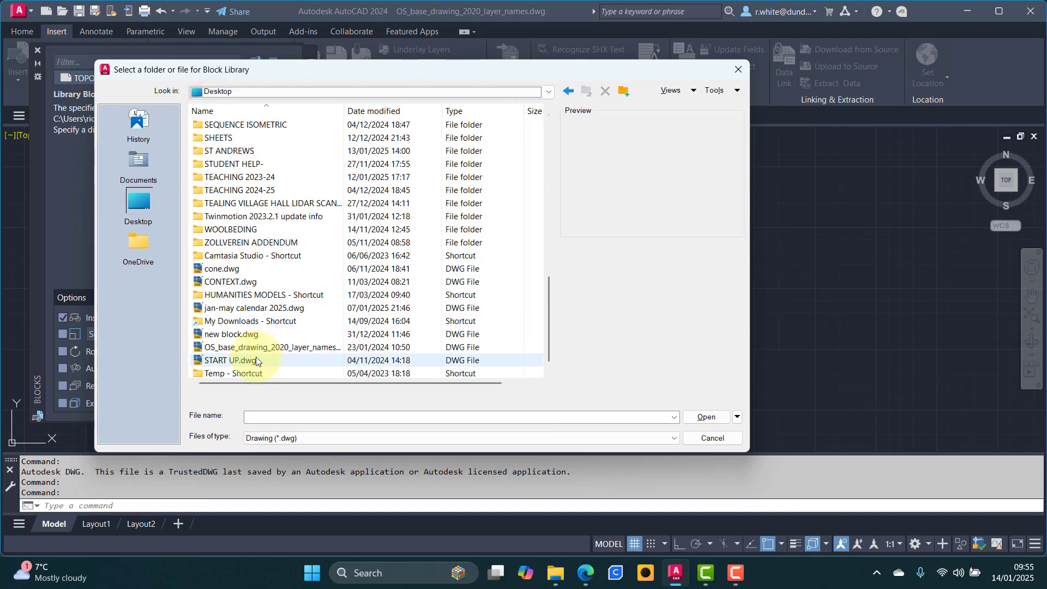
double_click(227, 320)
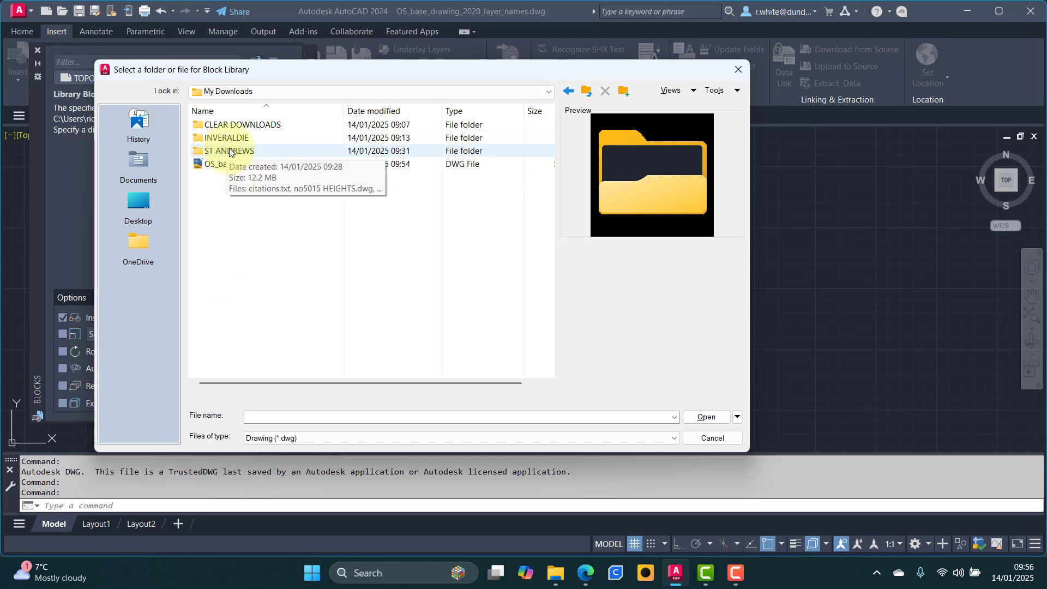
double_click(228, 151)
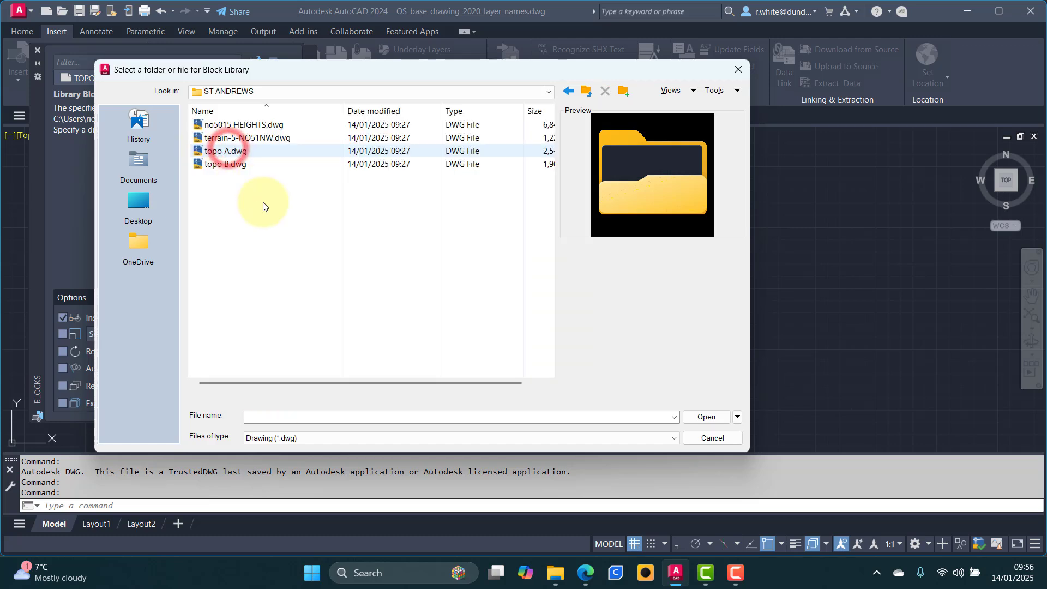
left_click(202, 137)
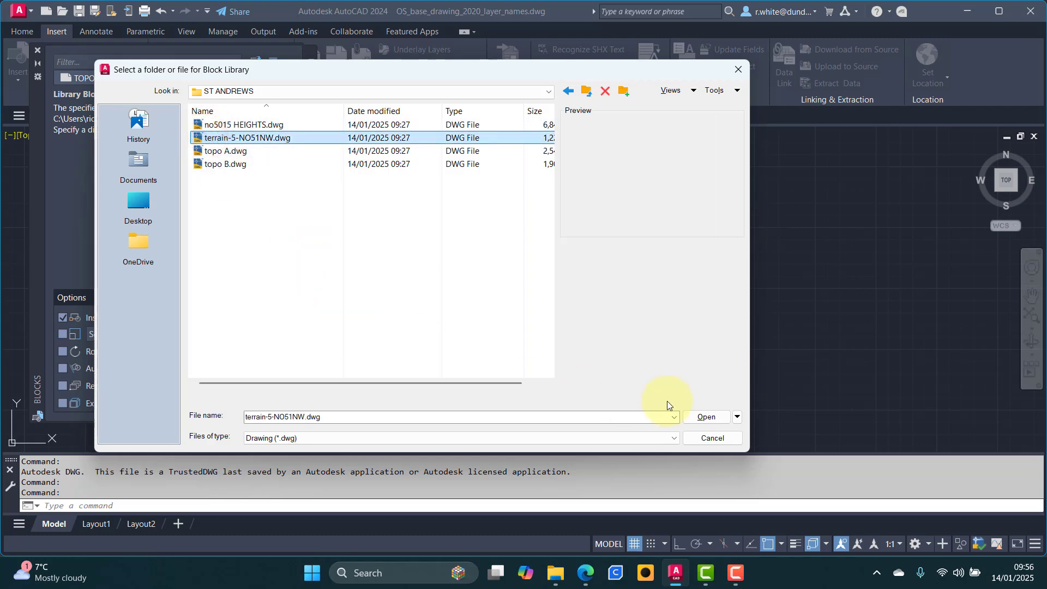
left_click(703, 417)
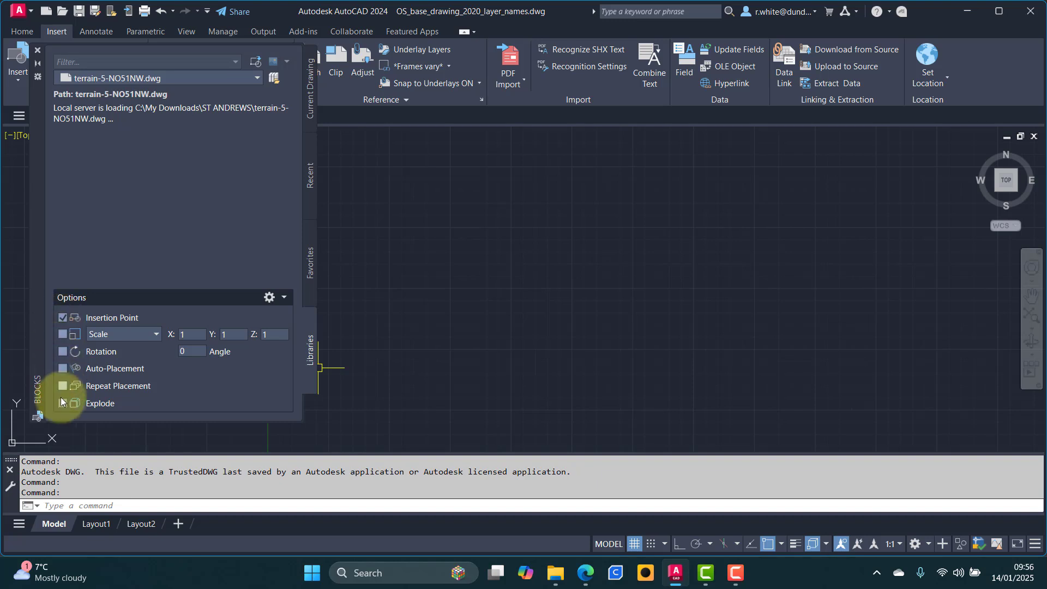
left_click(62, 318)
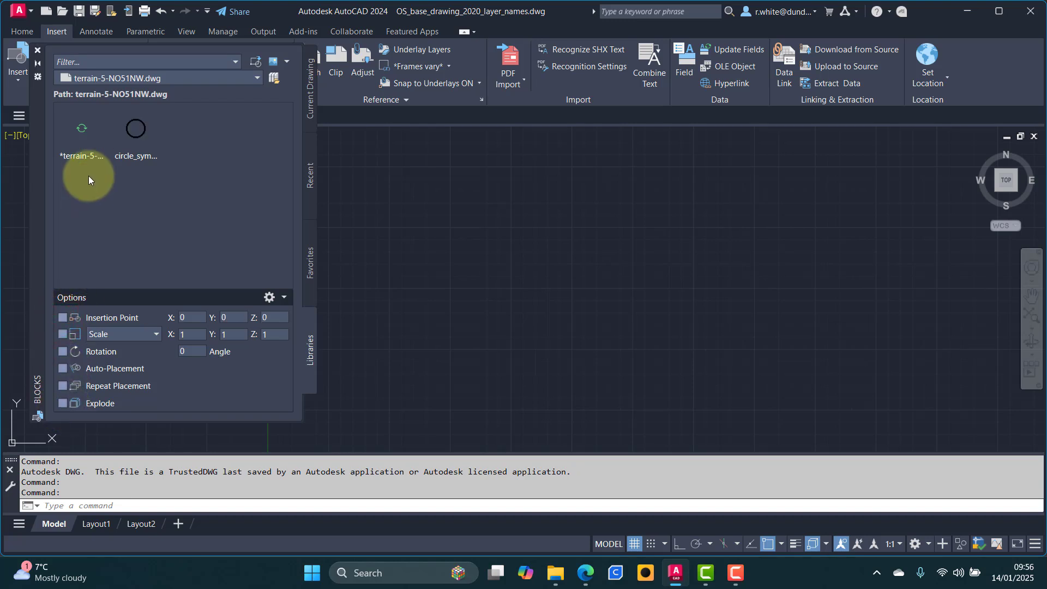
- Insert and explode the whole terrain-5-NO51NW.dwg drawing at 0,0,0 and show its full extents
right_click(77, 141)
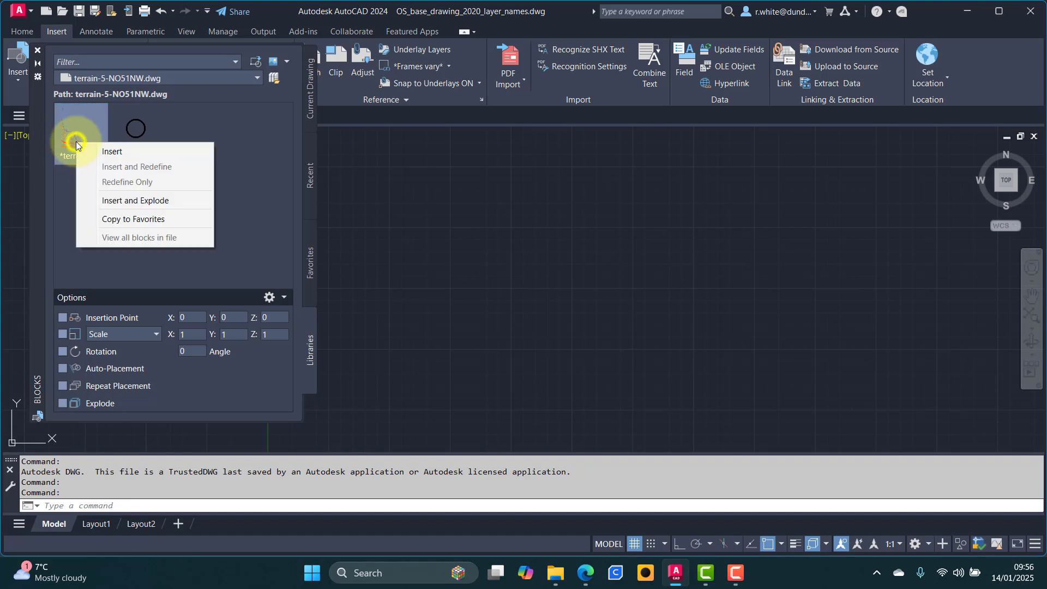
left_click(135, 200)
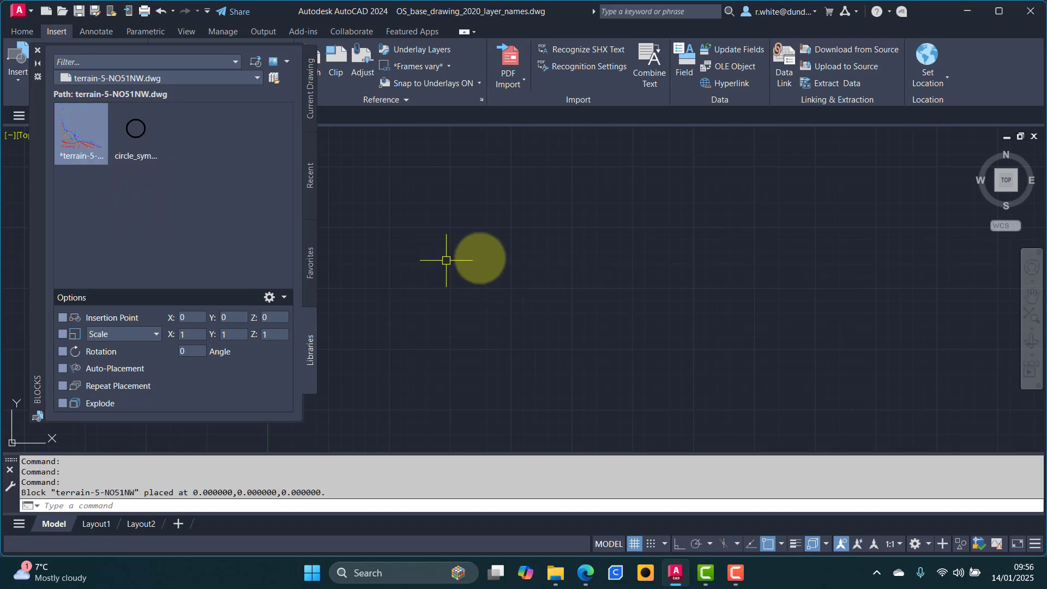
middle_click(572, 266)
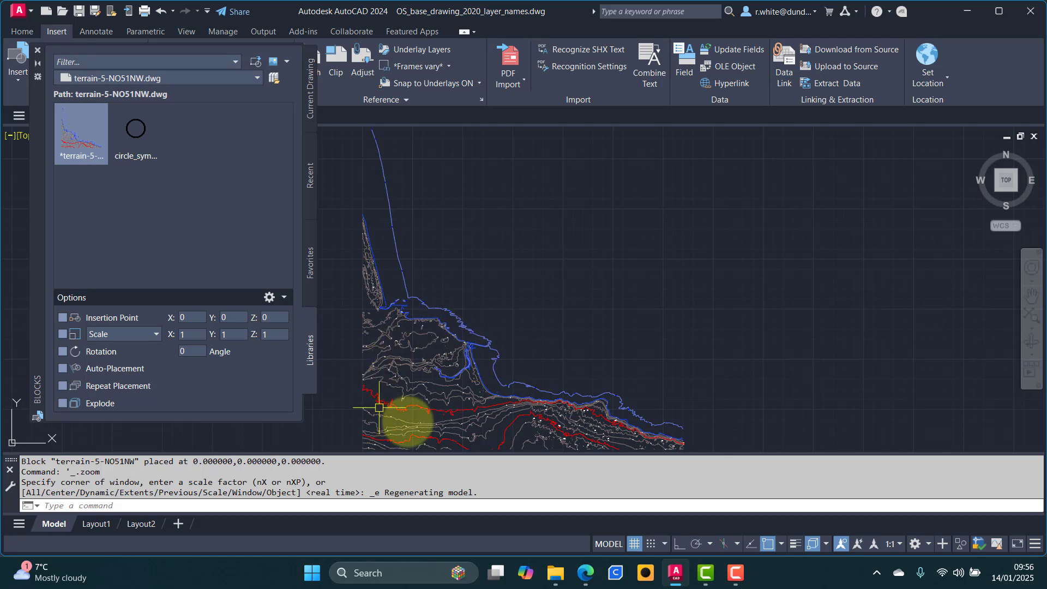
middle_click_drag(480, 332, 549, 311)
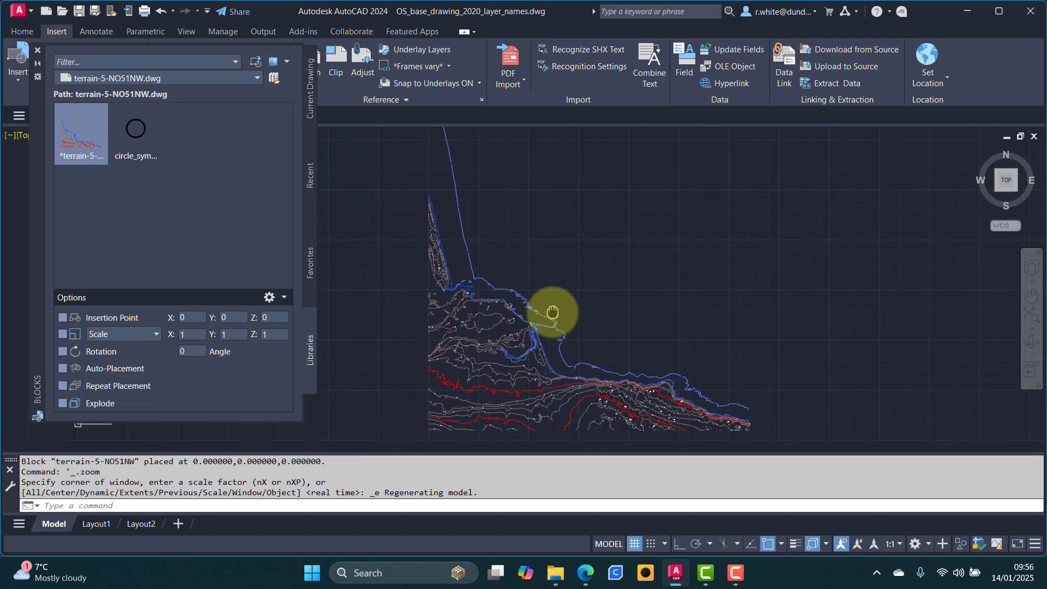
- Load no5015 HEIGHTS.dwg from the ST ANDREWS folder as the block library, and insert and explode it at 0,0,0
left_click(274, 80)
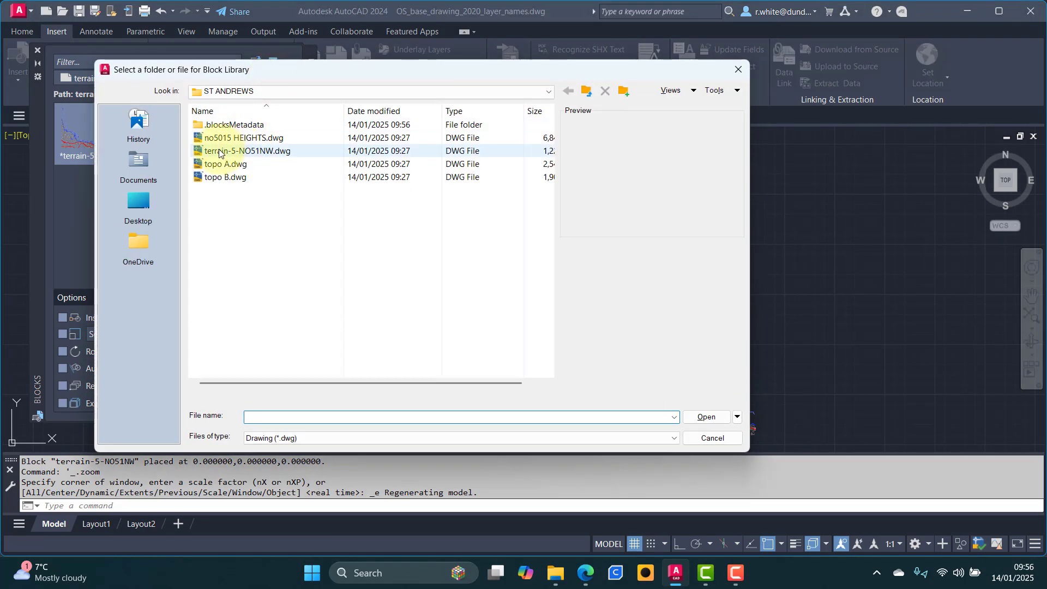
left_click(232, 139)
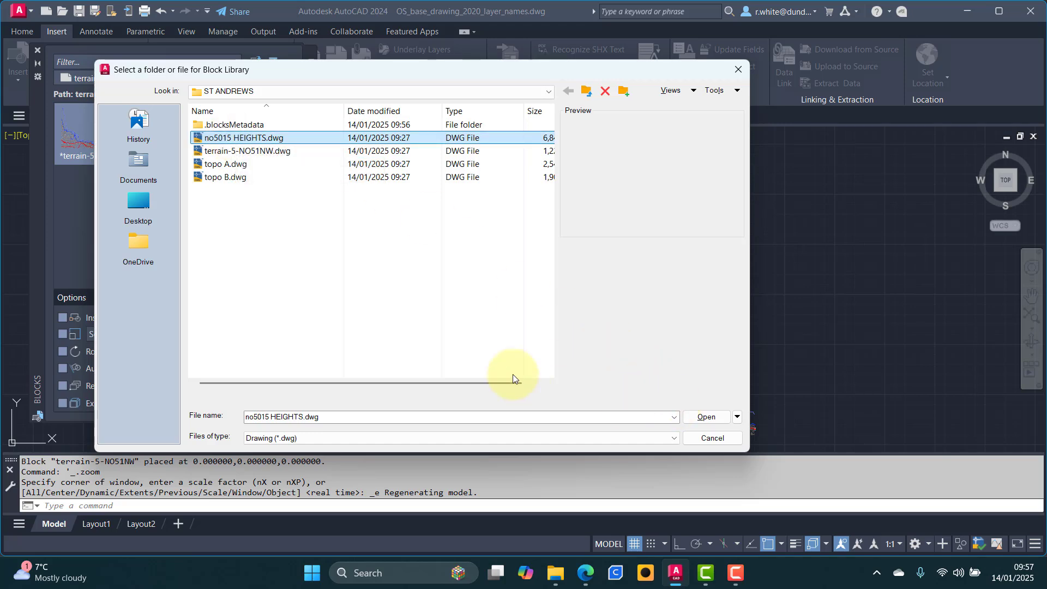
left_click(706, 419)
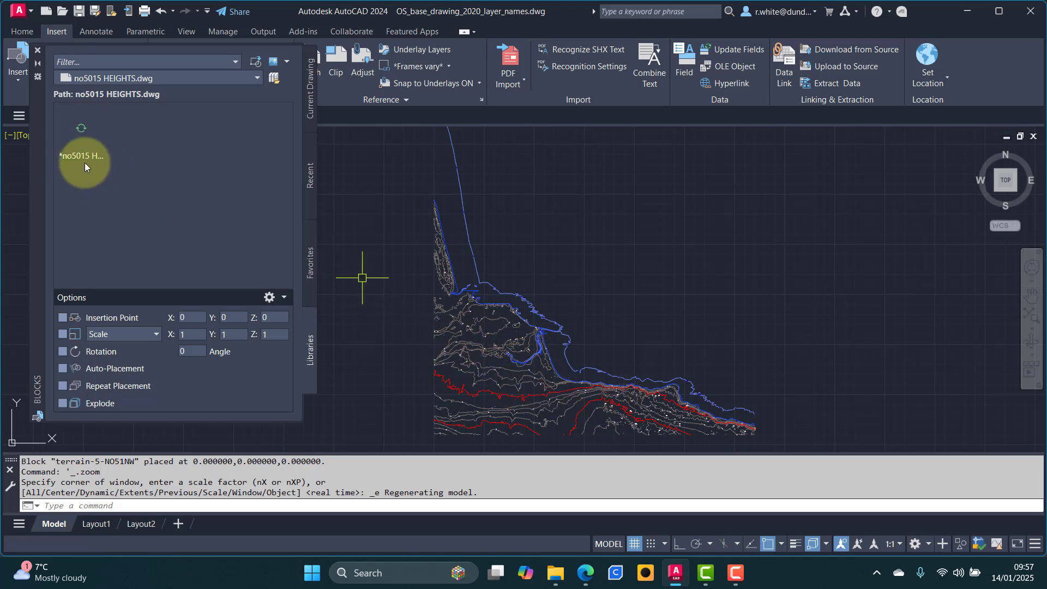
right_click(67, 132)
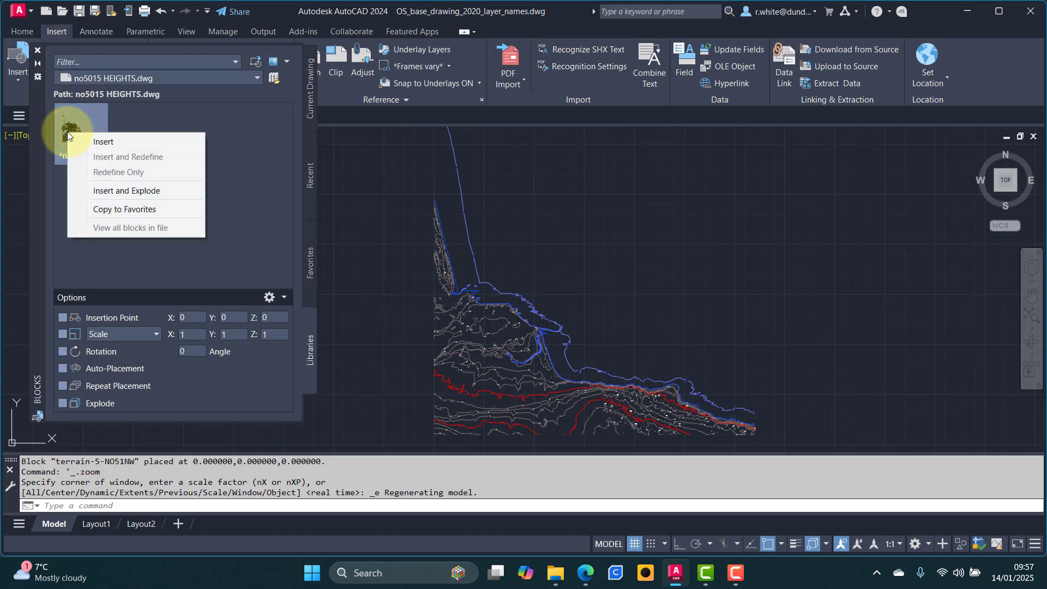
left_click(119, 195)
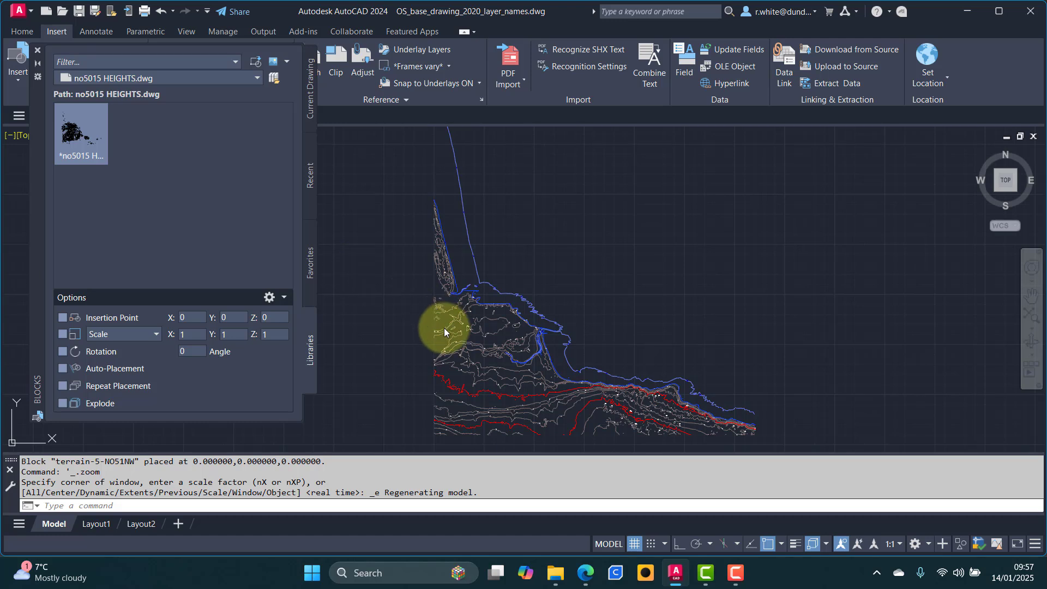
left_click(78, 137)
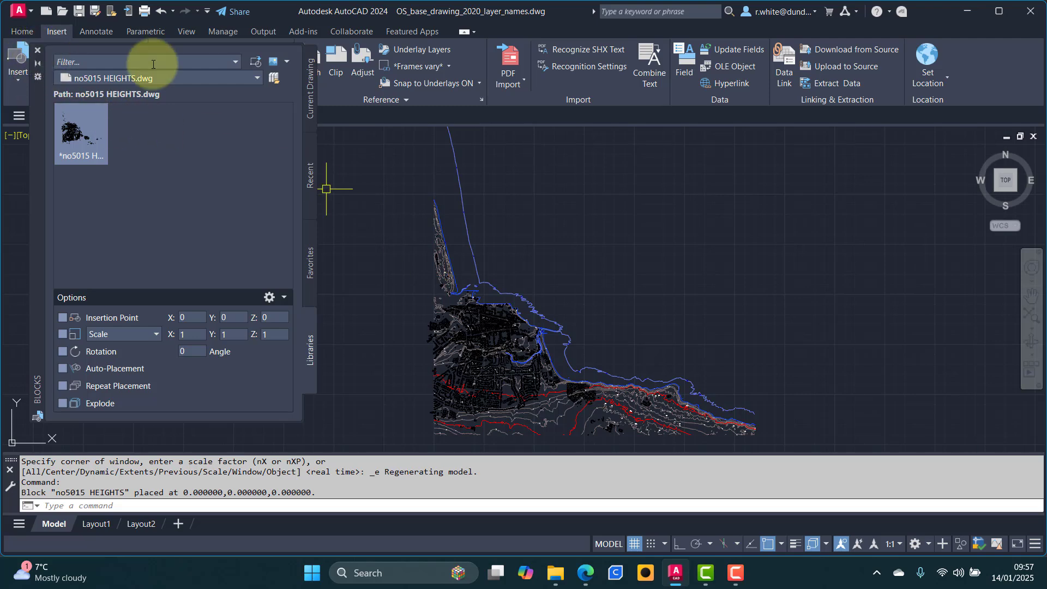
- Load topo A.dwg from the ST ANDREWS folder as the block library, and insert and explode the whole drawing at 0,0,0
left_click(274, 79)
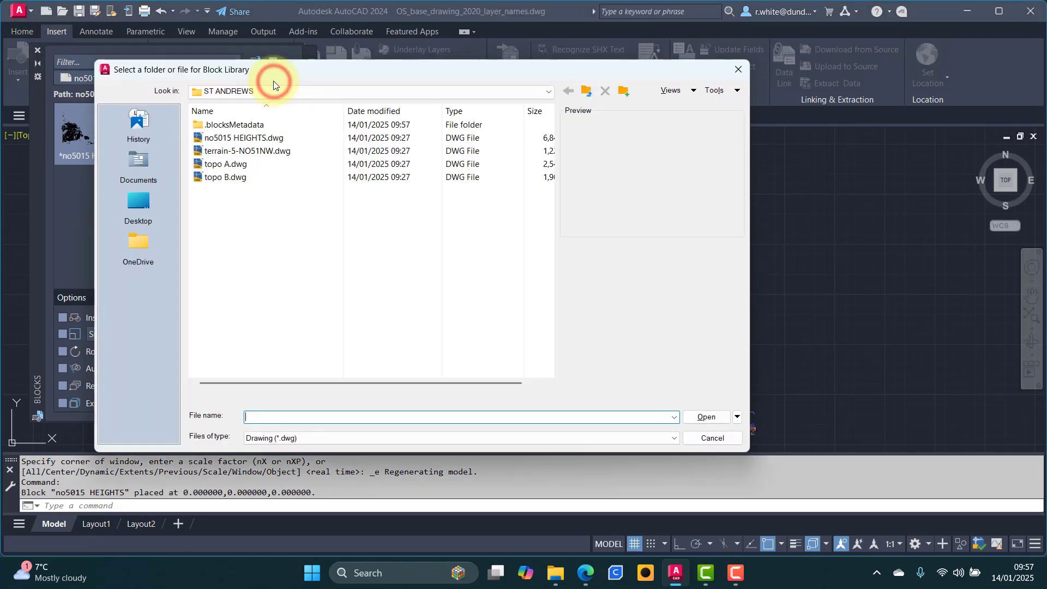
left_click(215, 164)
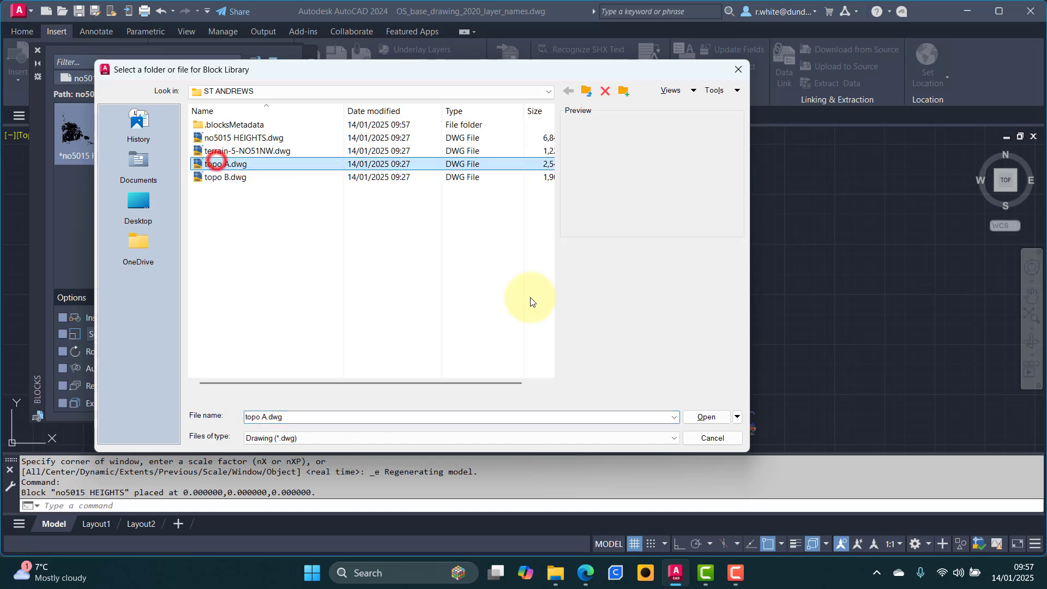
left_click(705, 417)
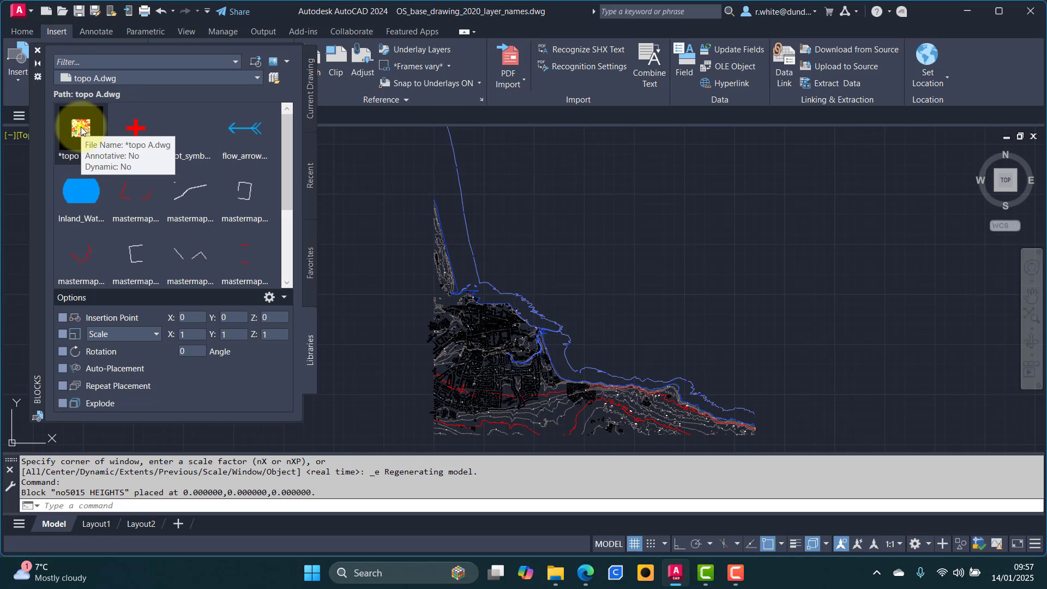
right_click(81, 129)
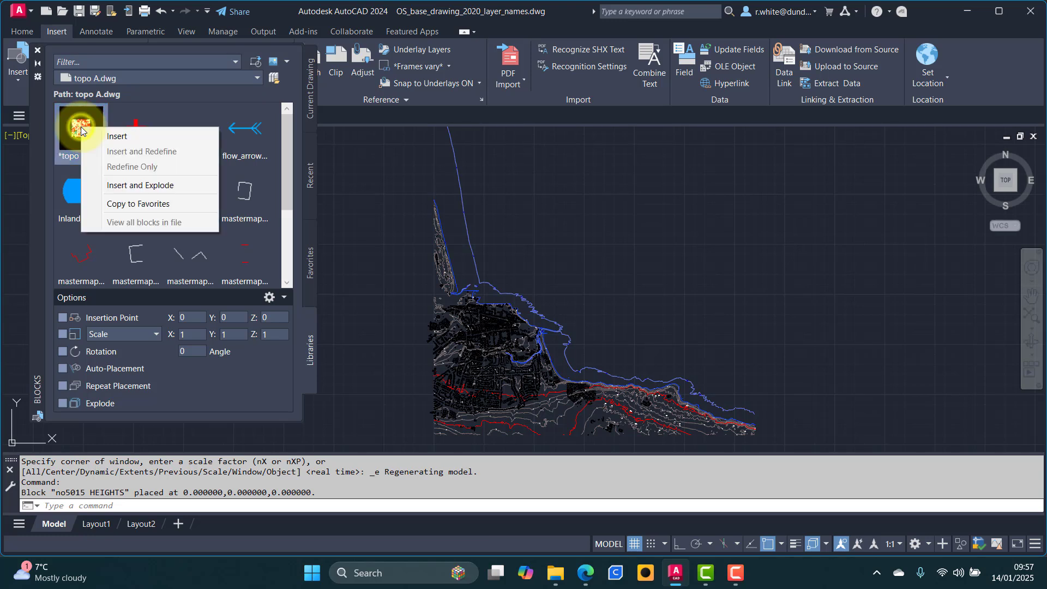
left_click(133, 186)
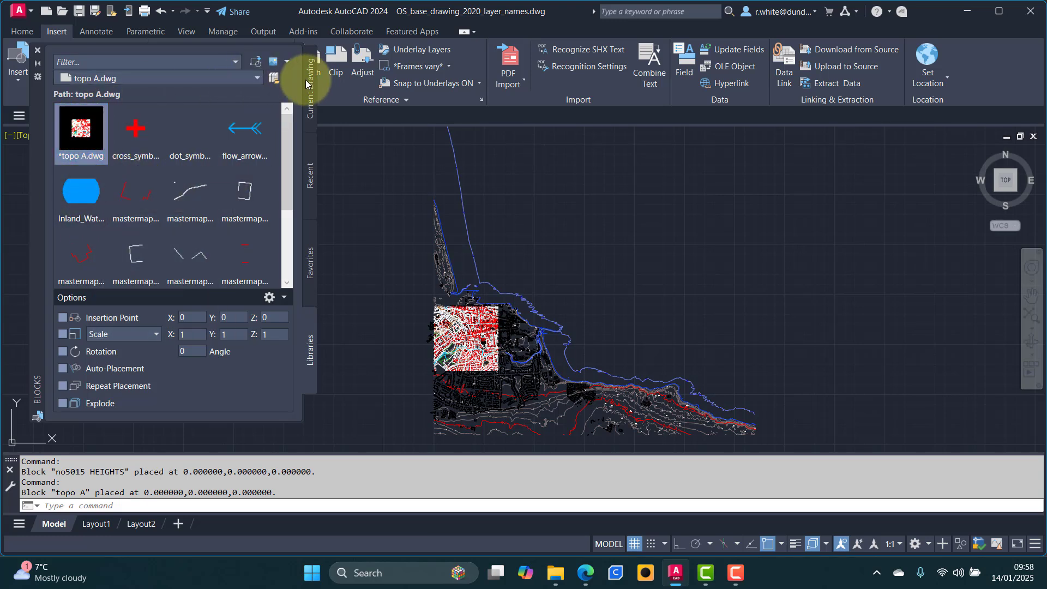
- Load topo B.dwg from the ST ANDREWS folder, insert and explode the whole drawing at 0,0,0, and close the block palette
left_click(275, 82)
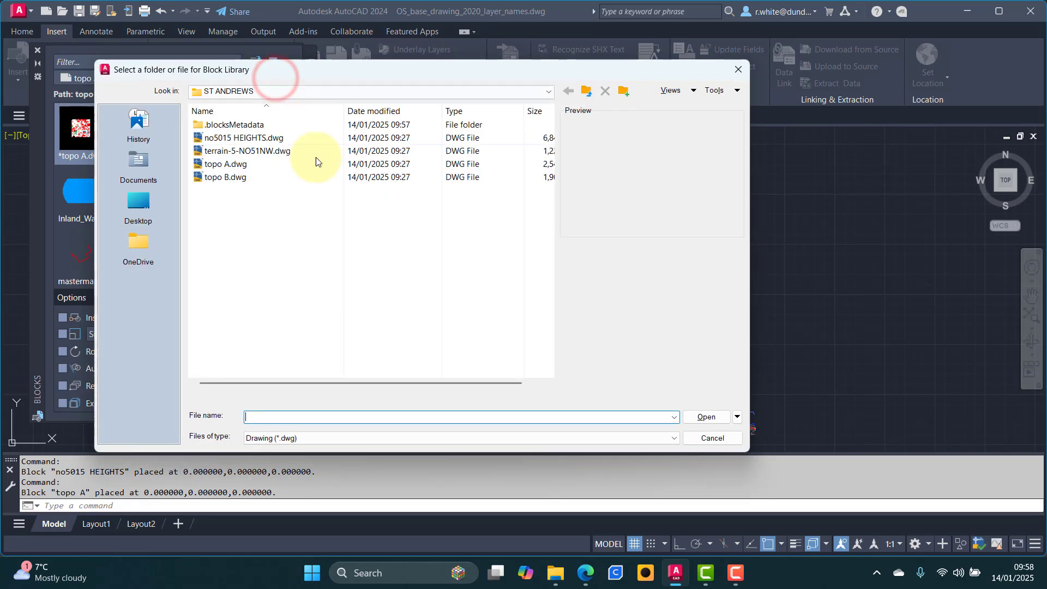
left_click(225, 176)
left_click(706, 417)
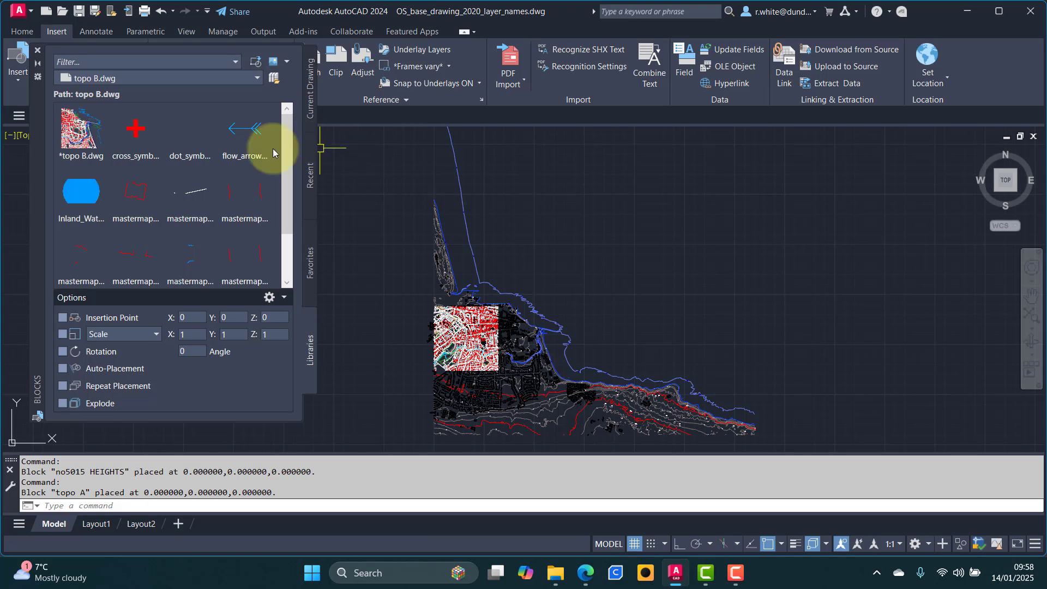
right_click(76, 137)
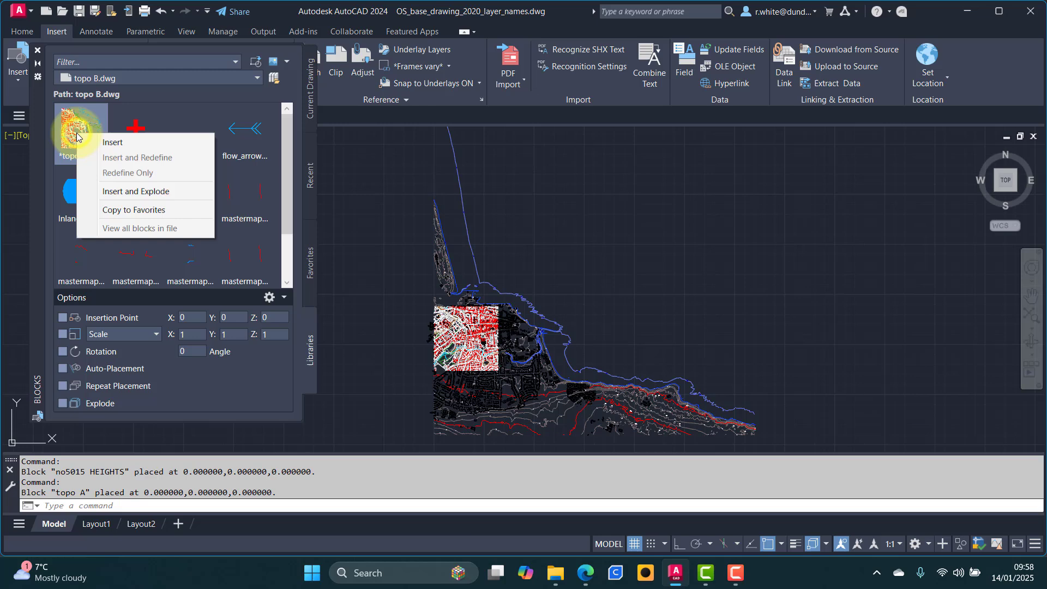
left_click(130, 191)
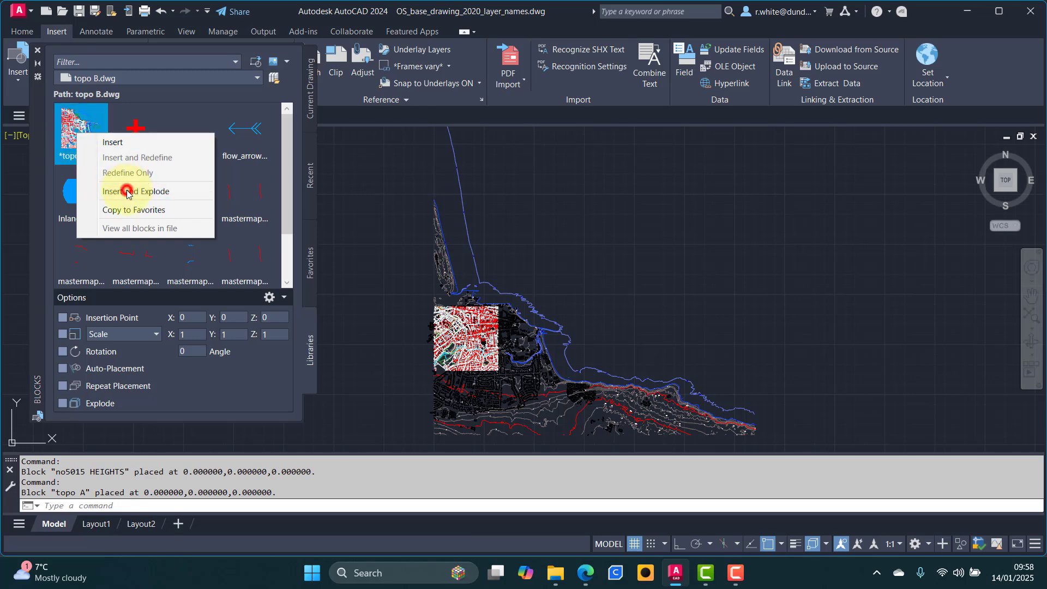
left_click(39, 53)
- Erase the contours and building heights lying entirely south of the town's topographic map, using a window selection
mouse_move(456, 271)
middle_mouse_down()
mouse_move(434, 244)
mouse_move(401, 246)
middle_mouse_up()
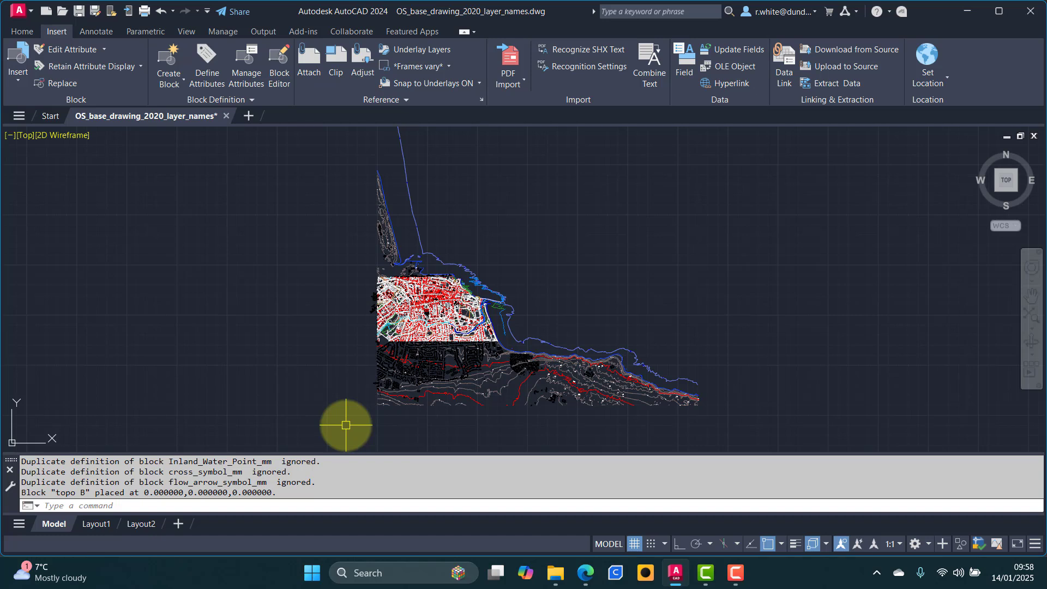
left_click(346, 424)
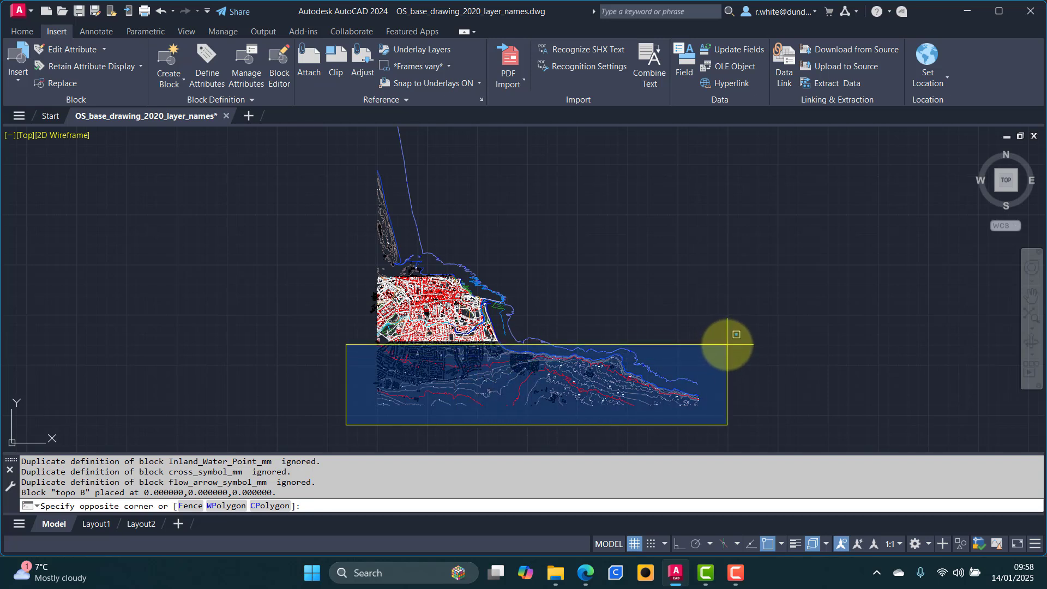
left_click(727, 344)
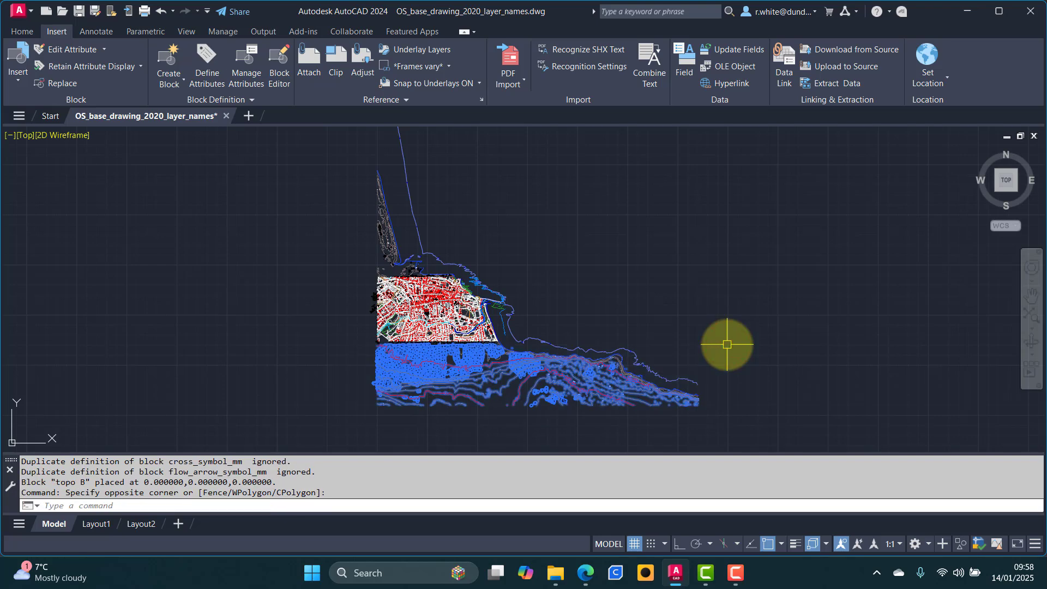
key("Delete")
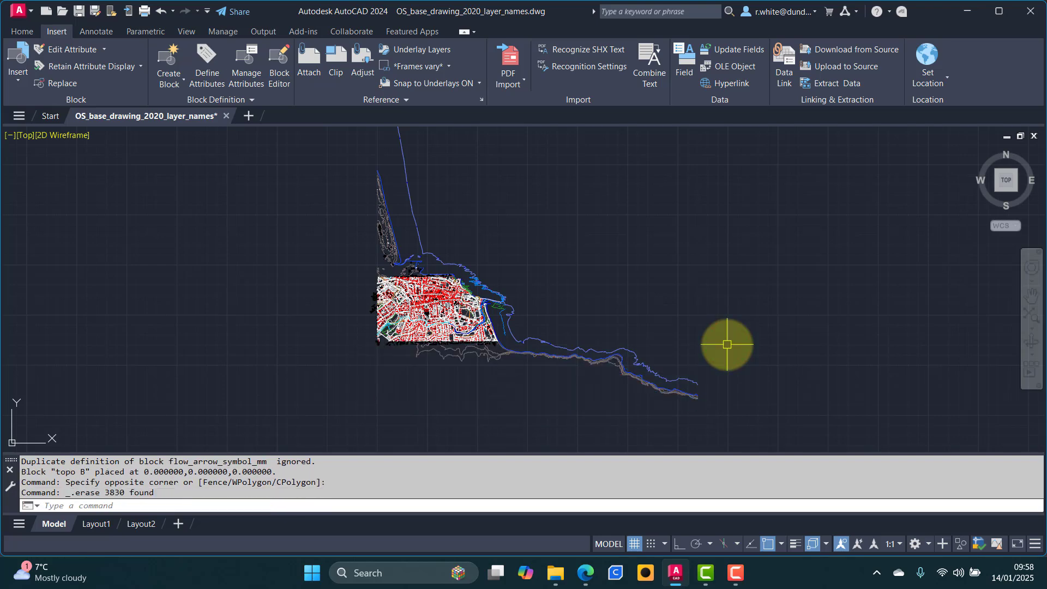
- Erase the terrain contours and other objects lying entirely north of the town's topographic map, using window selections
middle_click_drag(533, 311, 576, 398)
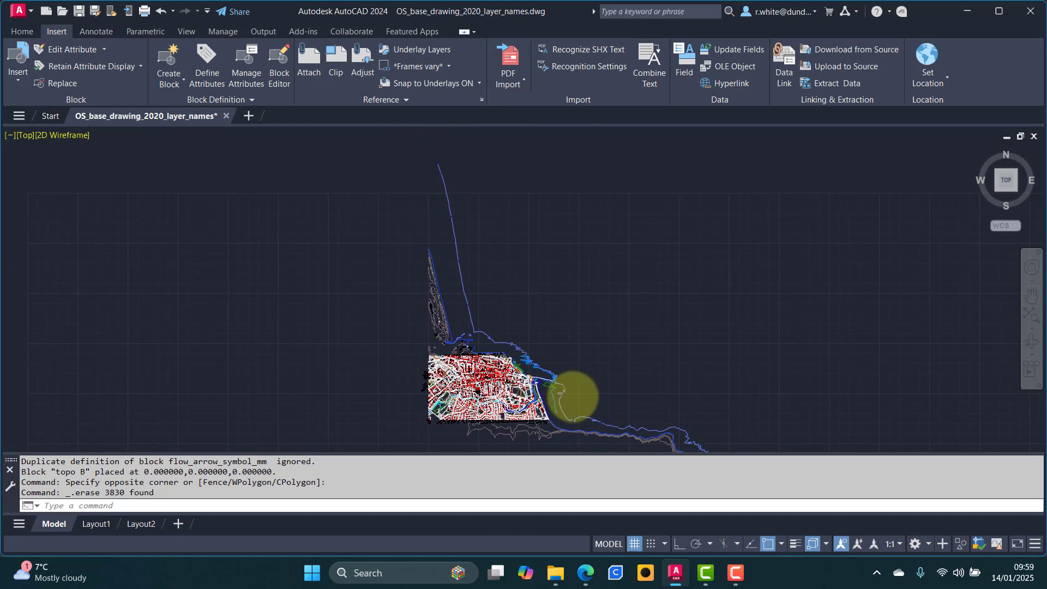
left_click(320, 144)
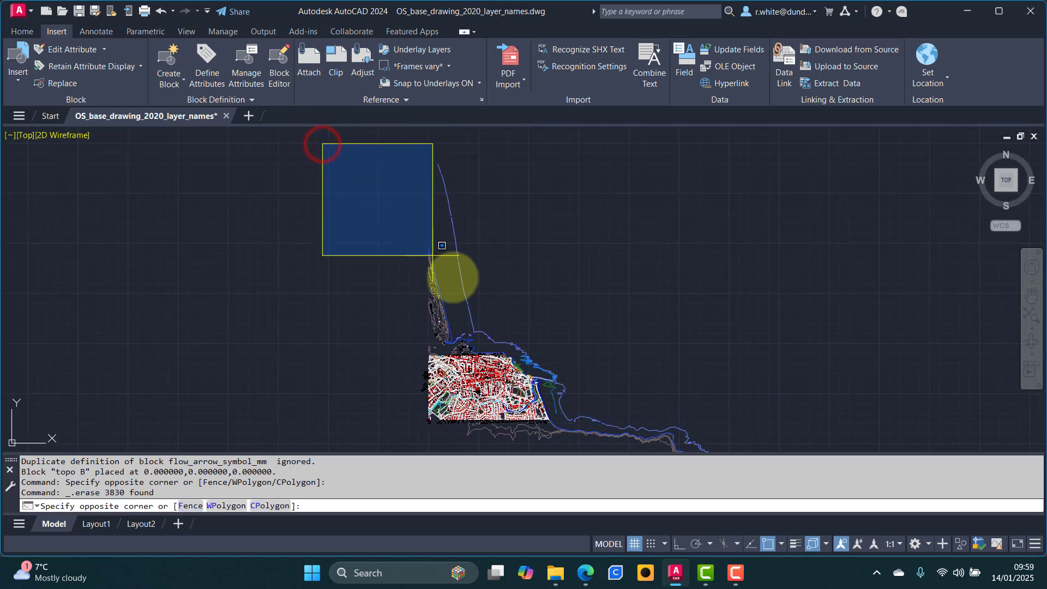
left_click(599, 348)
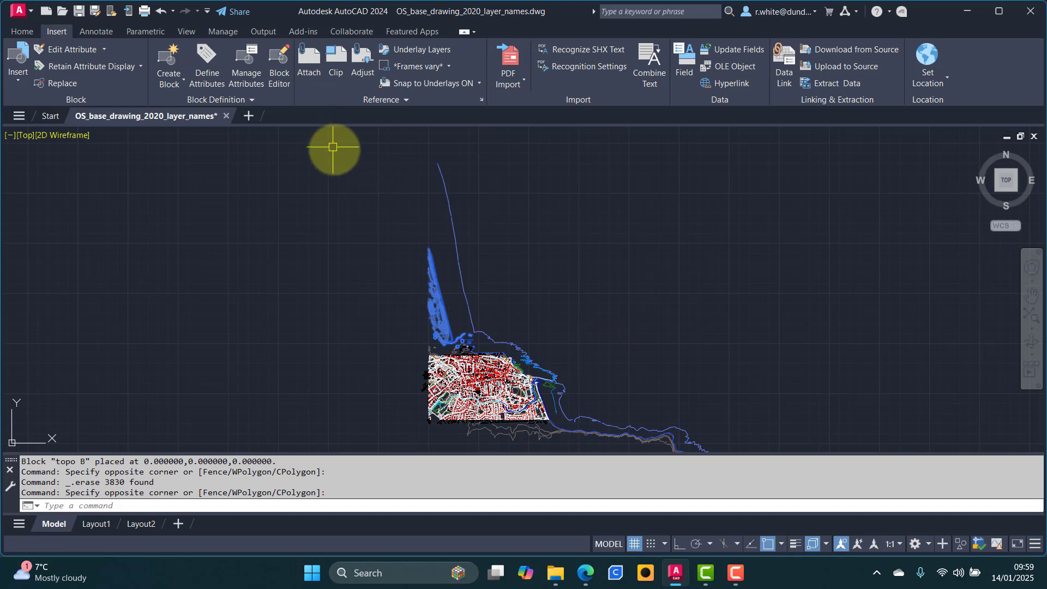
left_click(334, 147)
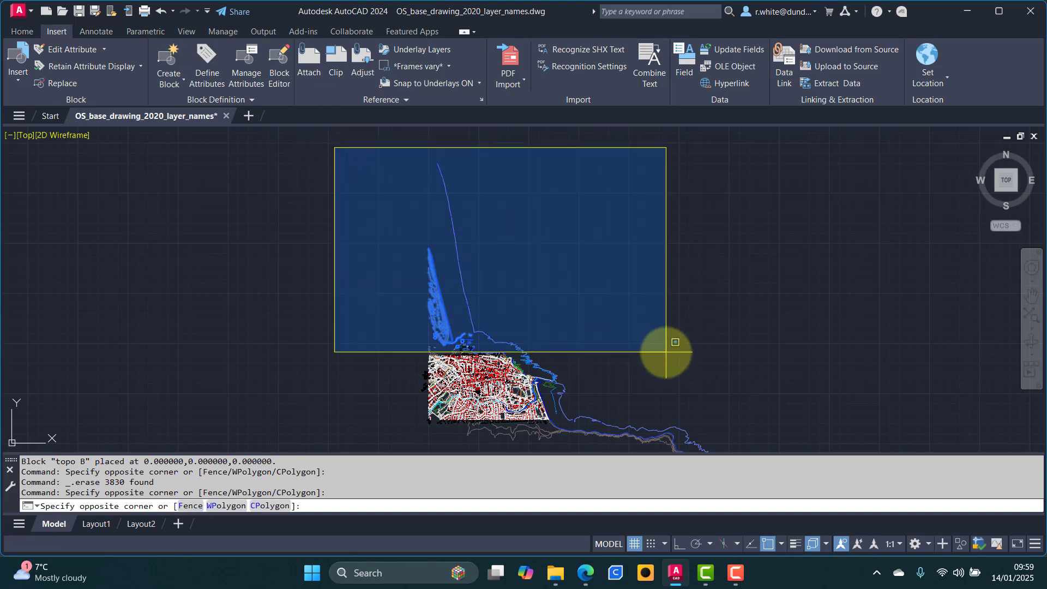
left_click(666, 351)
key("Delete")
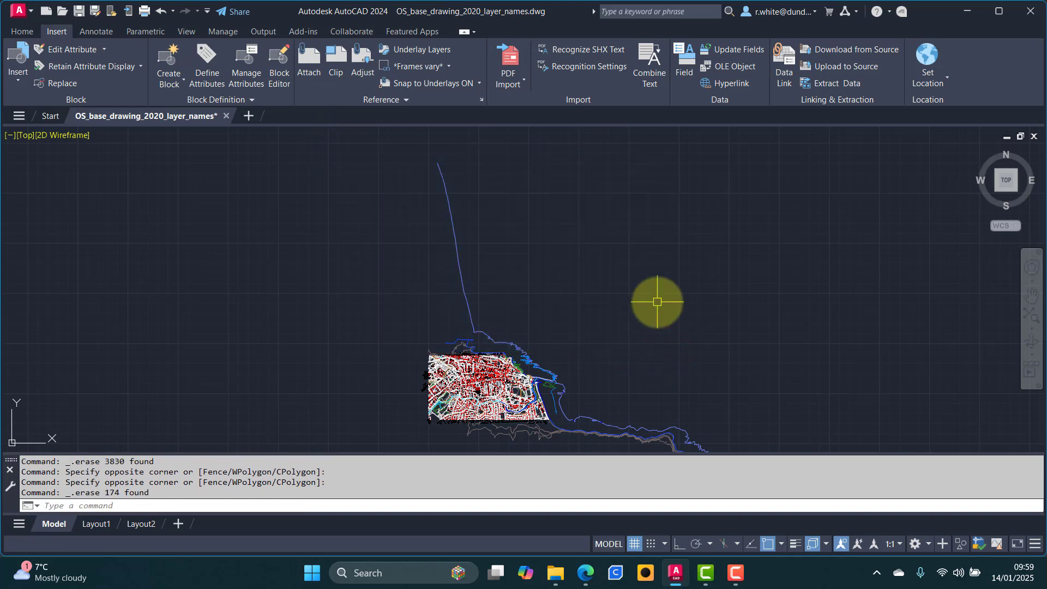
- Erase the two groups of building-height linework that stick out beyond the map's western edge
middle_click_drag(507, 362, 483, 274)
scroll(488, 300, "up", 4)
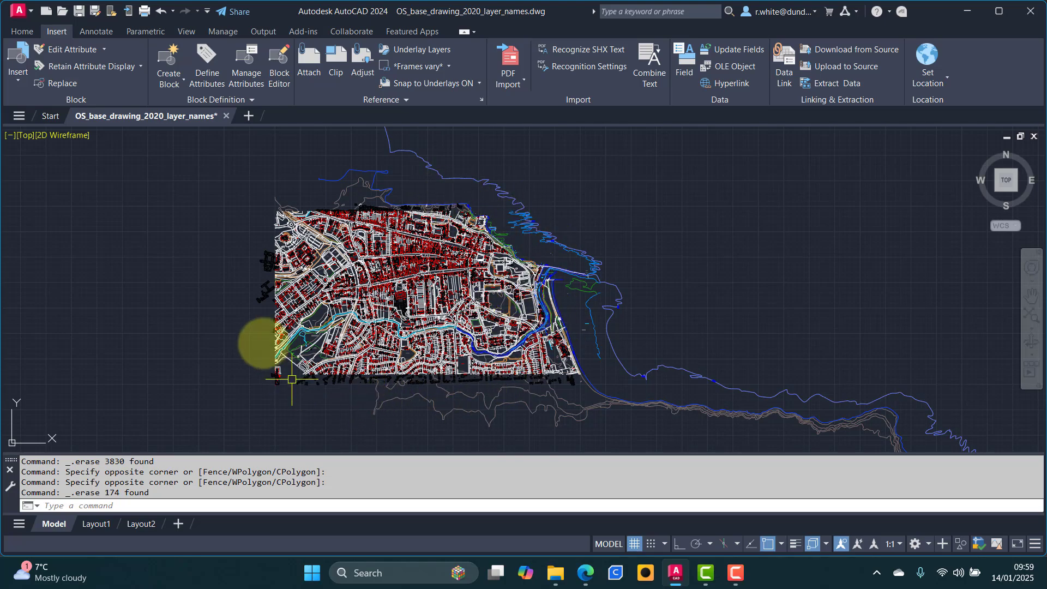
scroll(265, 296, "up", 8)
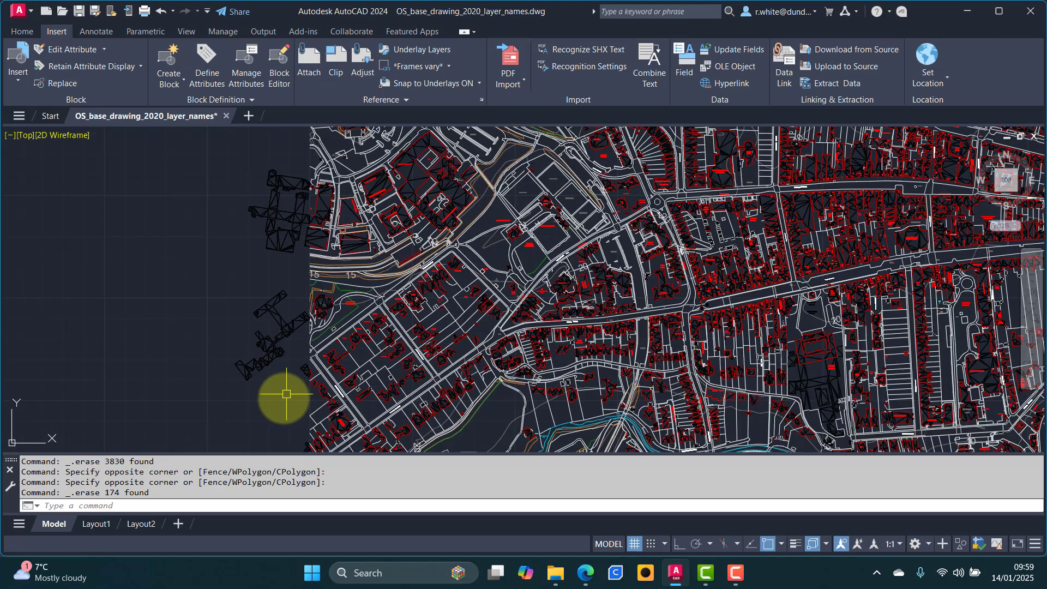
left_click_drag(281, 400, 203, 154)
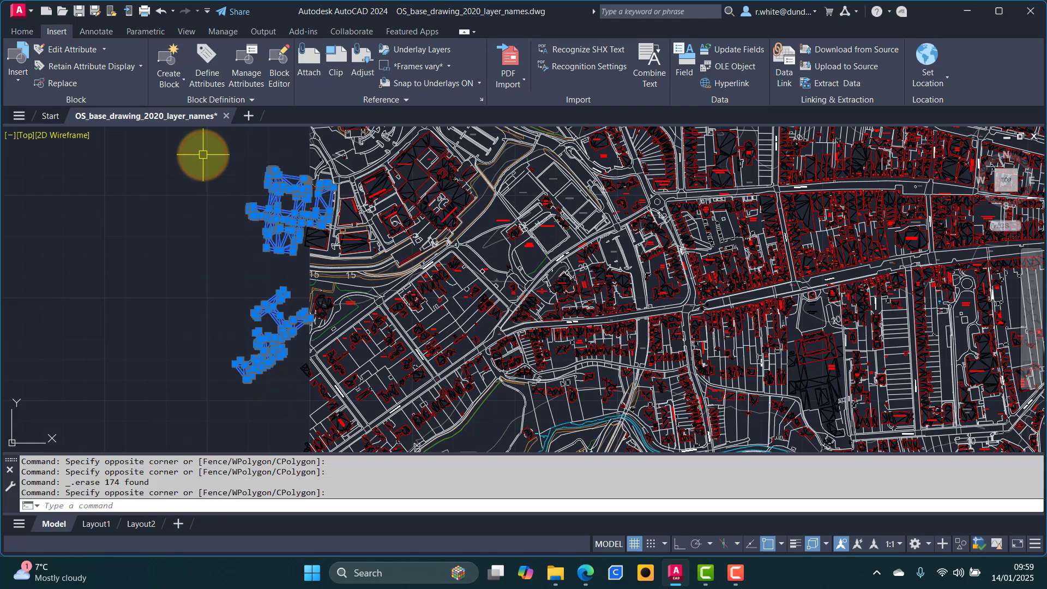
key("Delete")
- Erase the row of building-height linework lying just beyond the map's southern edge, using a window selection
scroll(490, 316, "down", 8)
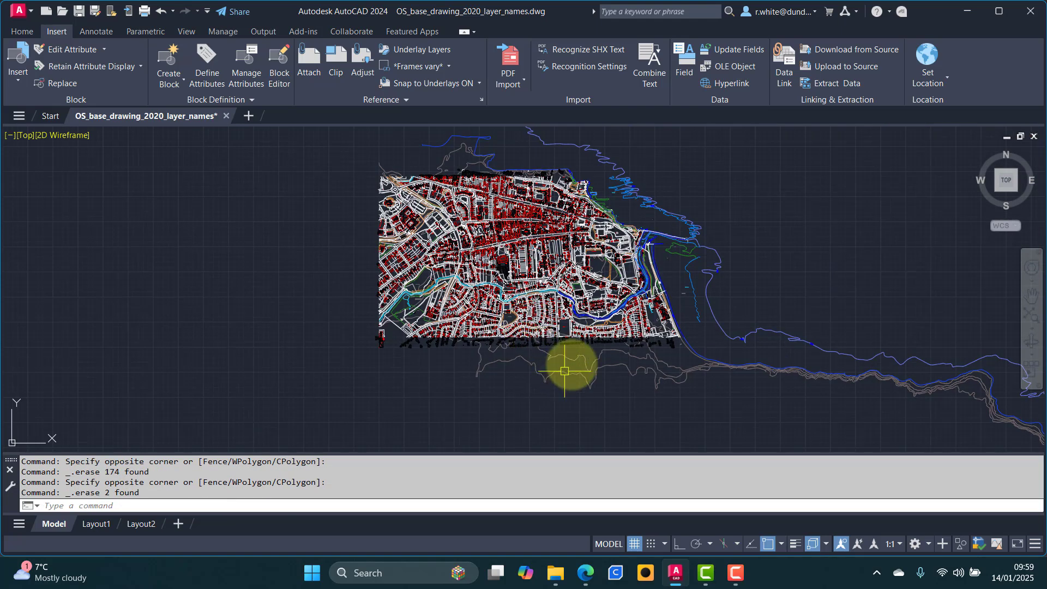
scroll(564, 371, "up", 3)
scroll(350, 283, "up", 2)
middle_click_drag(164, 362, 272, 352)
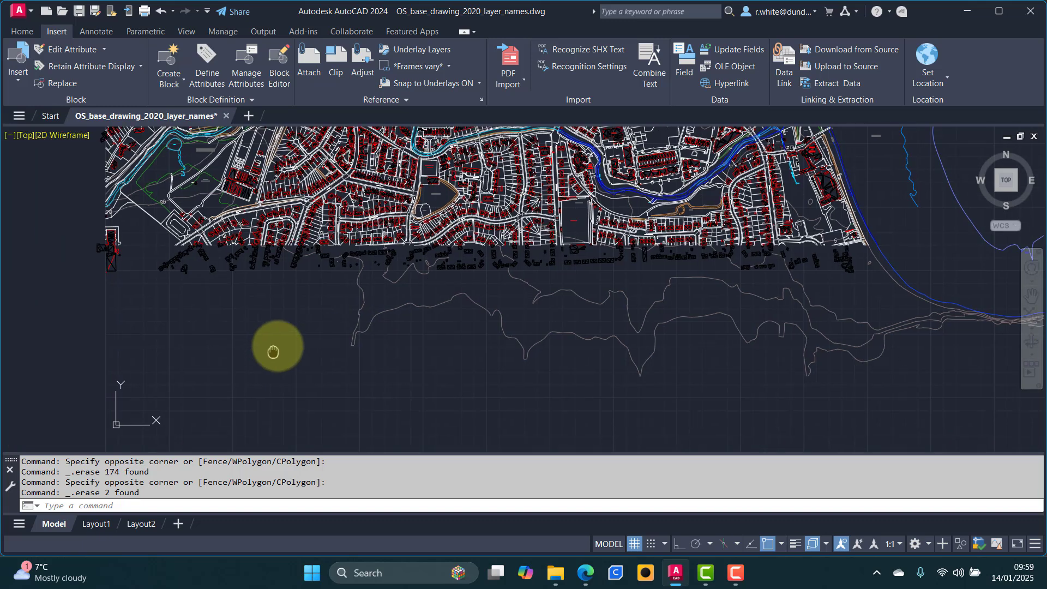
scroll(273, 351, "down", 2)
left_click(151, 416)
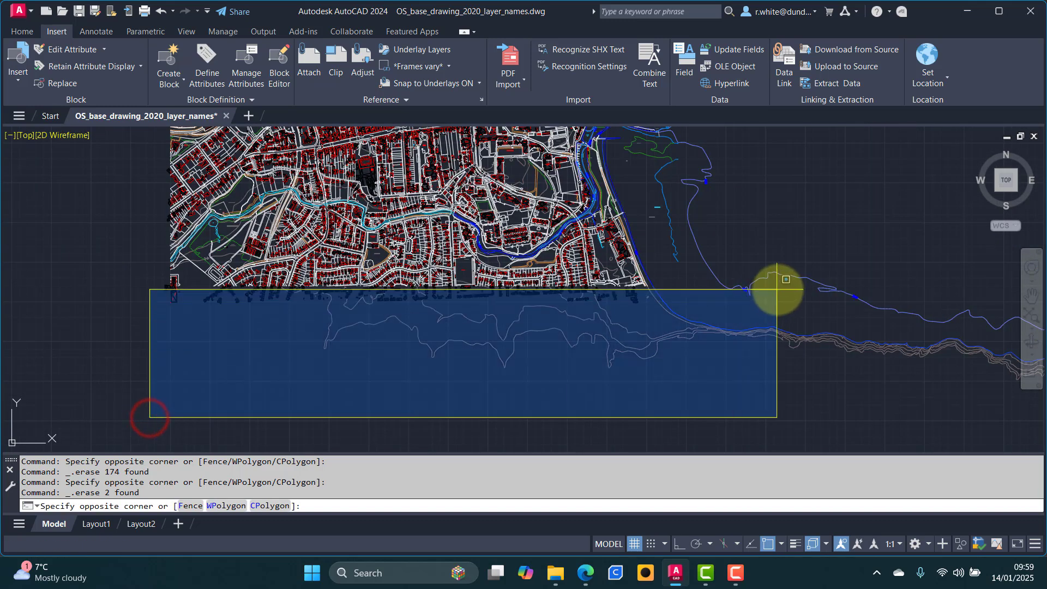
left_click(777, 289)
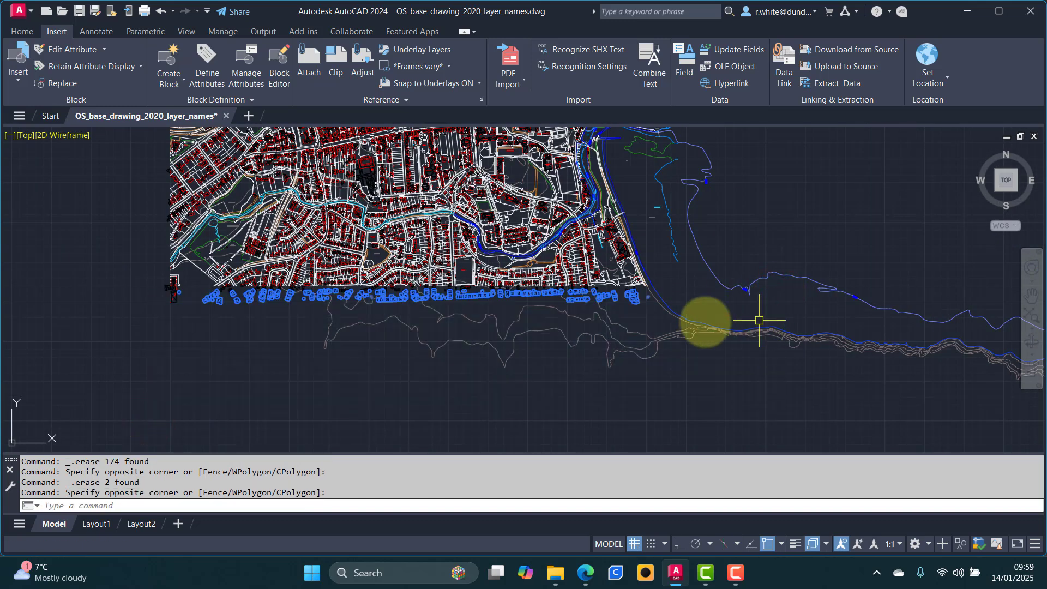
key("Delete")
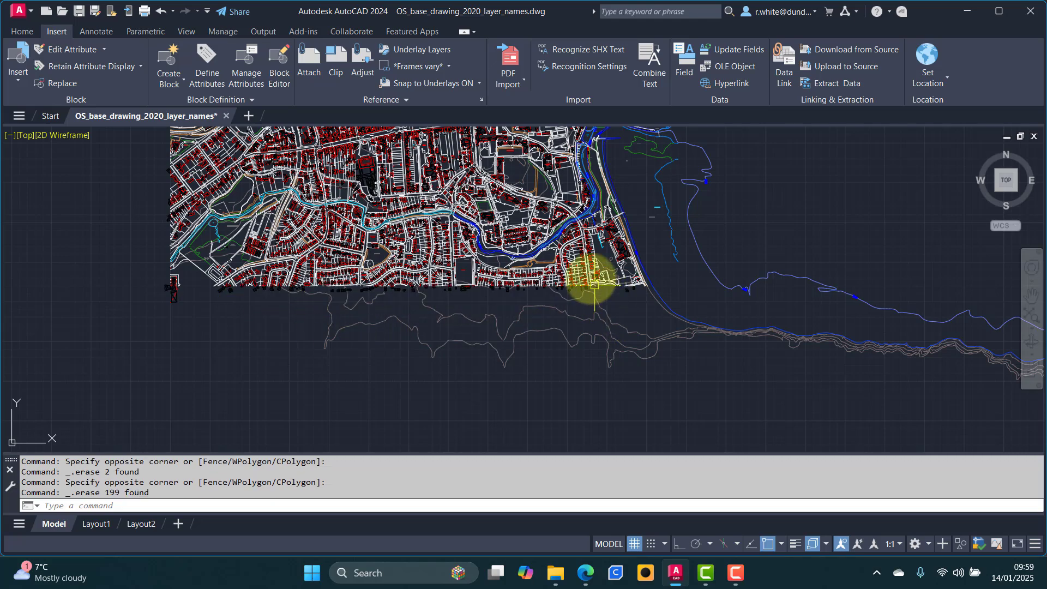
- Erase the surplus objects lying entirely beyond the map's northern edge, using a window selection
scroll(606, 355, "up", 5)
scroll(237, 205, "up", 3)
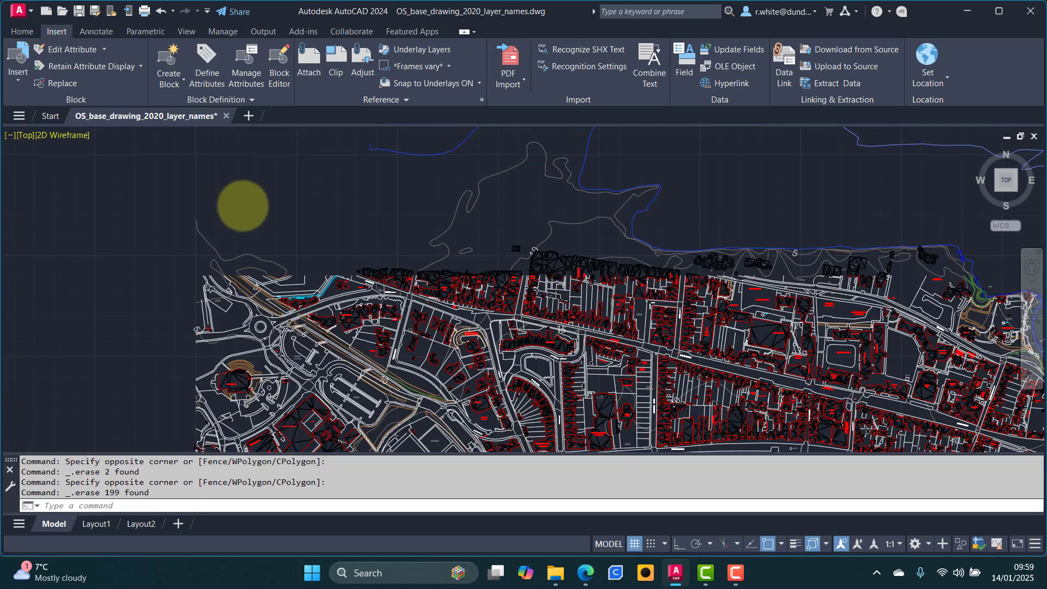
scroll(243, 206, "down", 2)
left_click(148, 172)
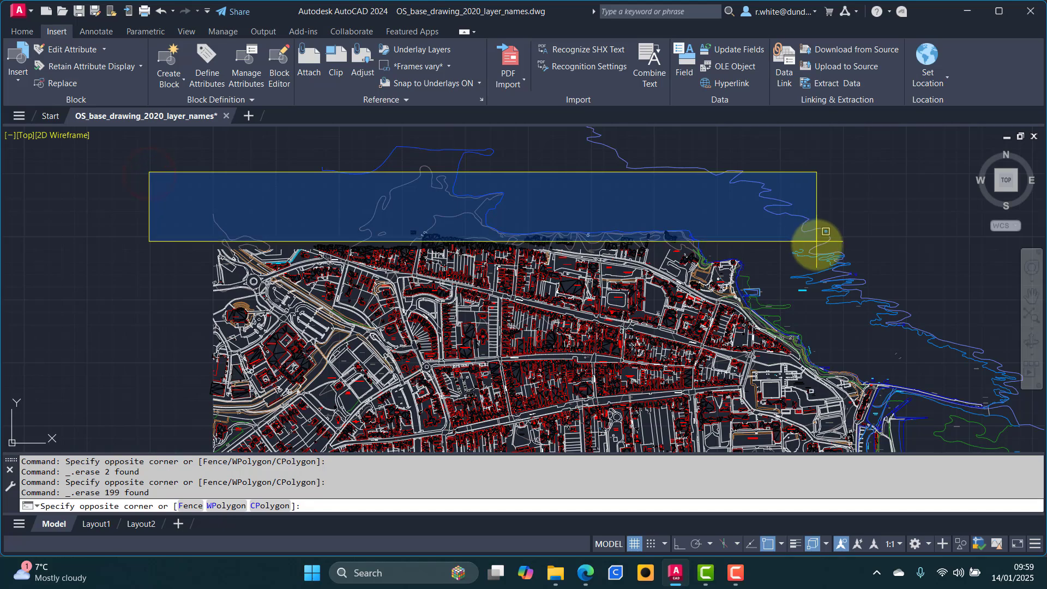
left_click(814, 241)
key("Delete")
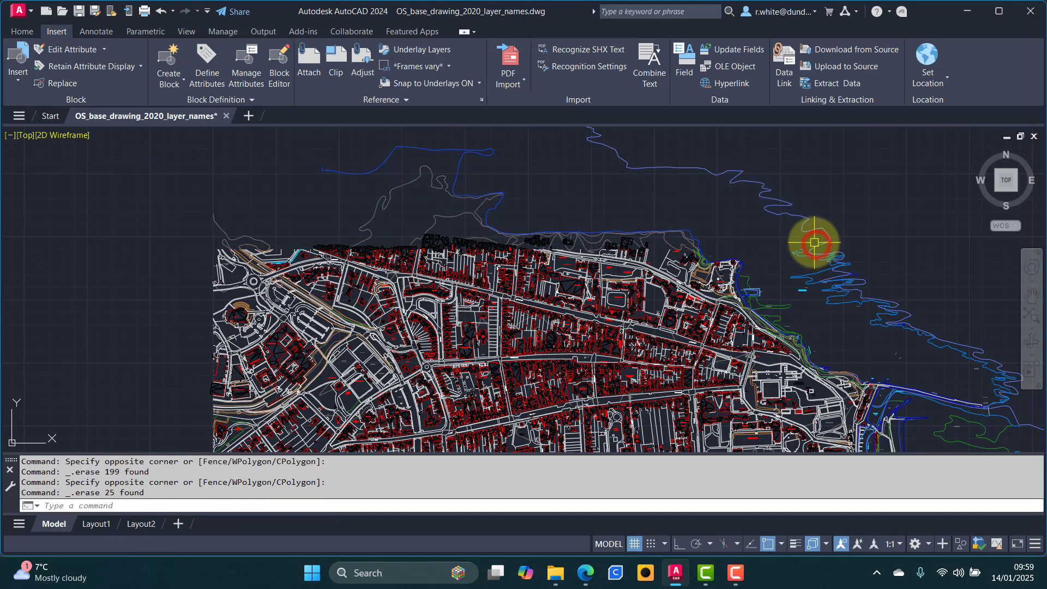
- Draw a rectangle tightly around the town map and its eastern shoreline, with object snap off
scroll(746, 210, "down", 3)
middle_click_drag(745, 211, 575, 180)
scroll(594, 202, "up", 2)
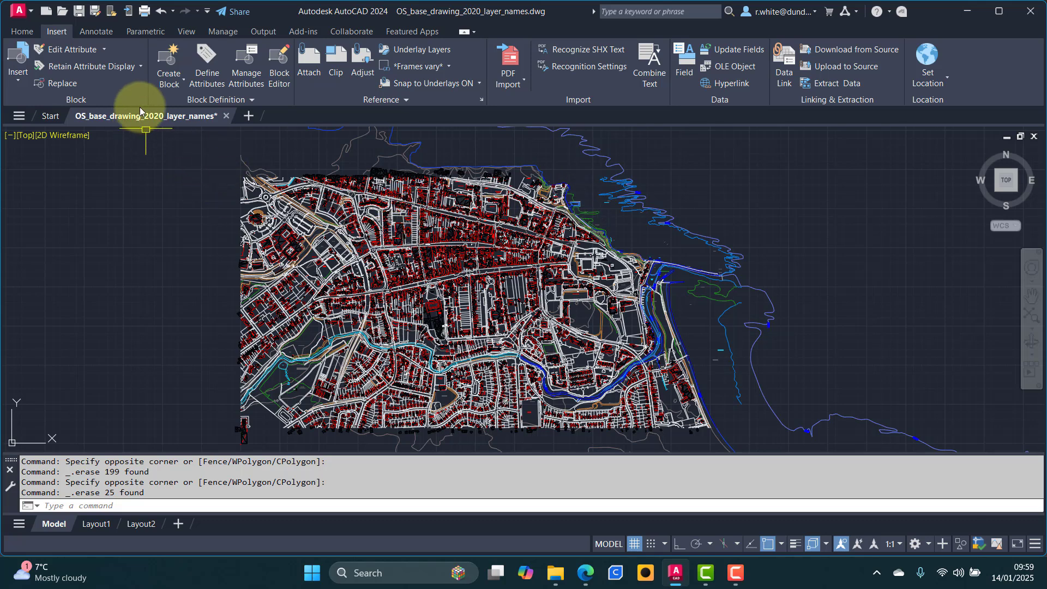
left_click(16, 33)
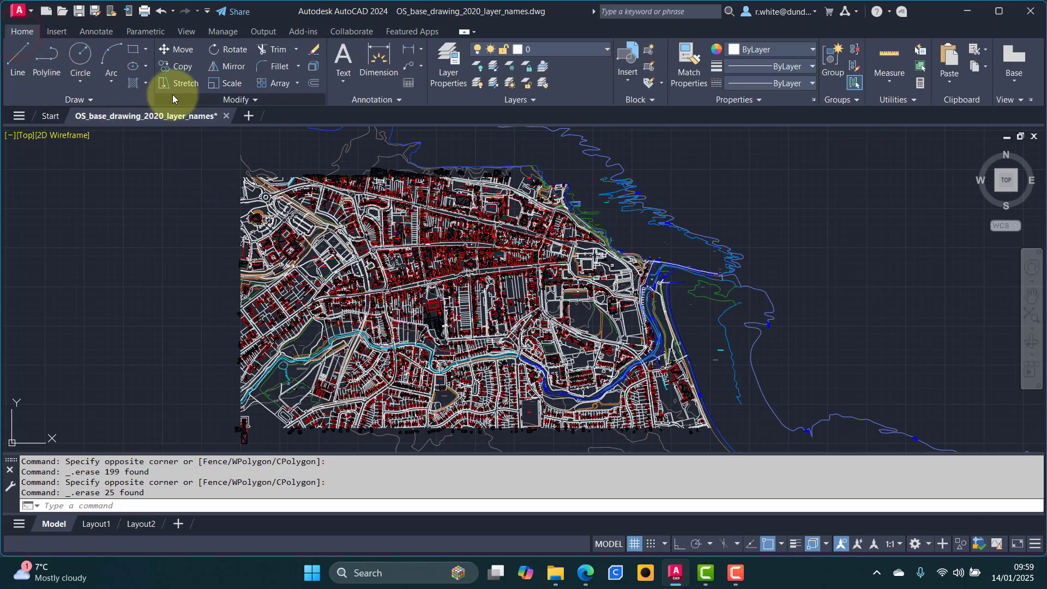
left_click(132, 49)
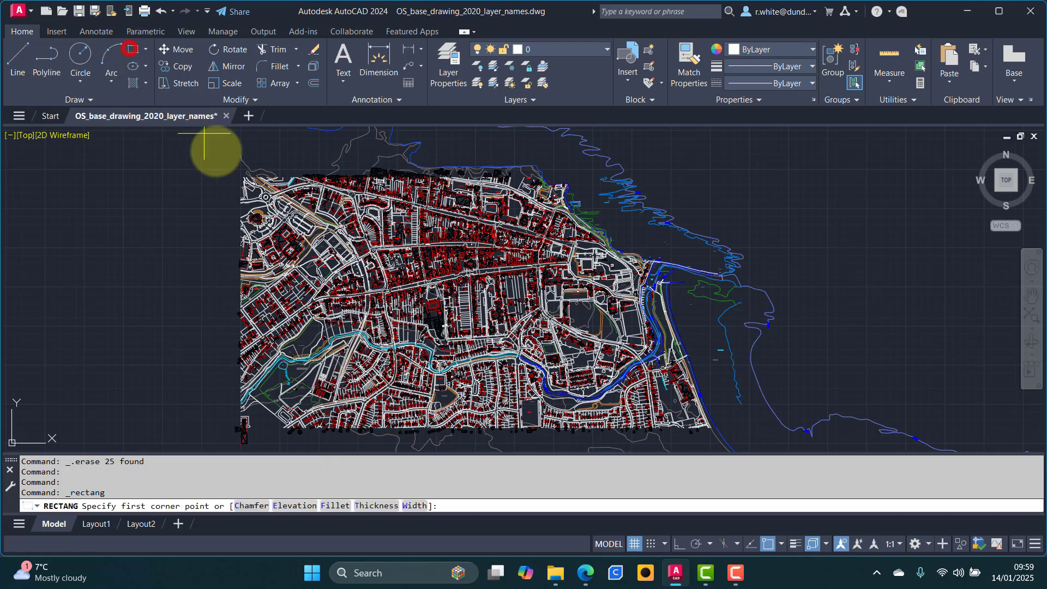
left_click(768, 543)
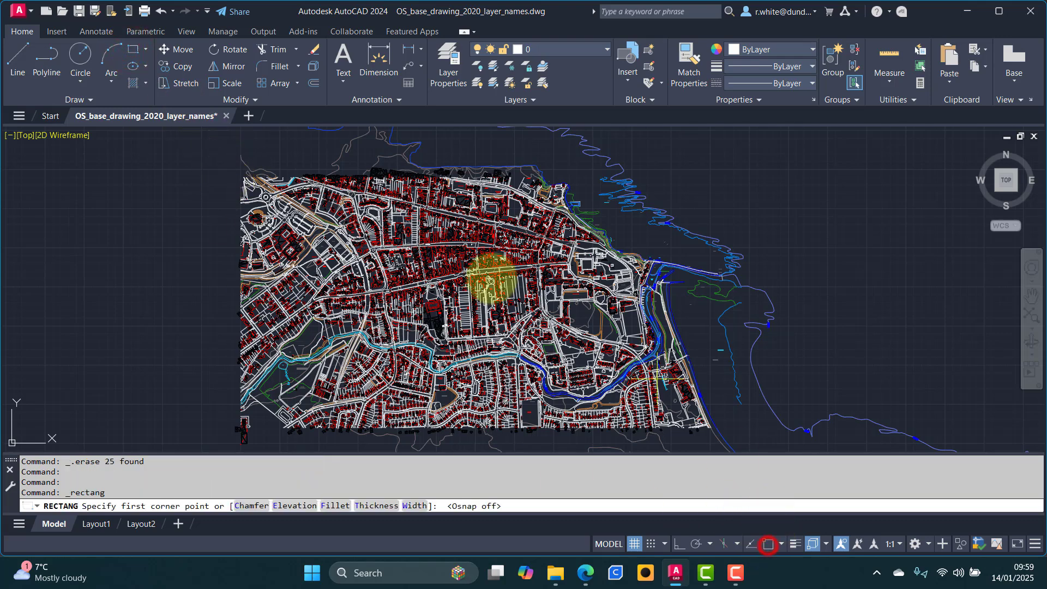
left_click(238, 170)
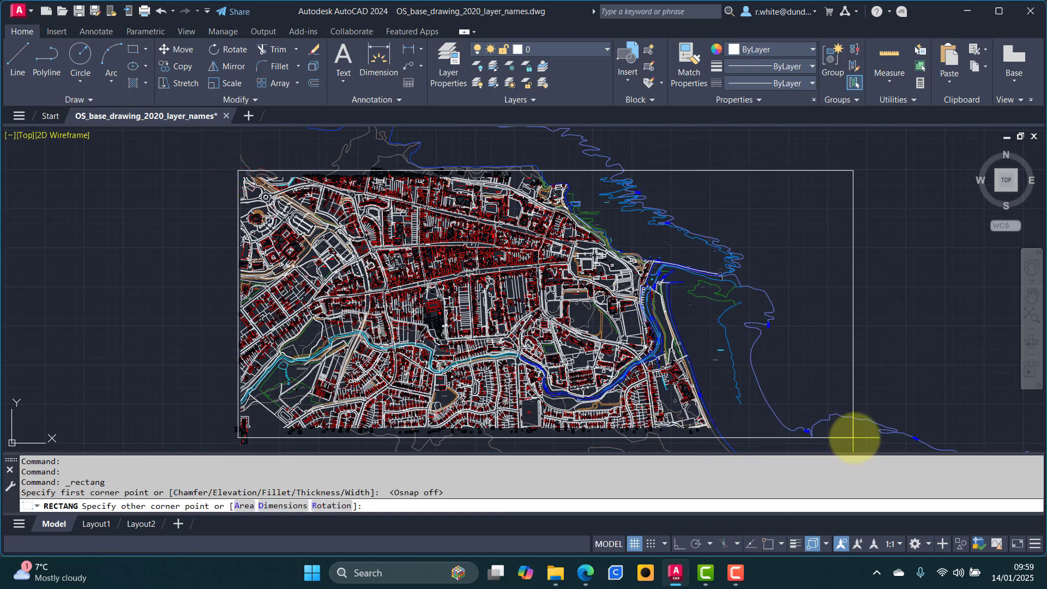
left_click(787, 435)
- Switch the Trim command from Quick to Standard mode
scroll(612, 297, "down", 2)
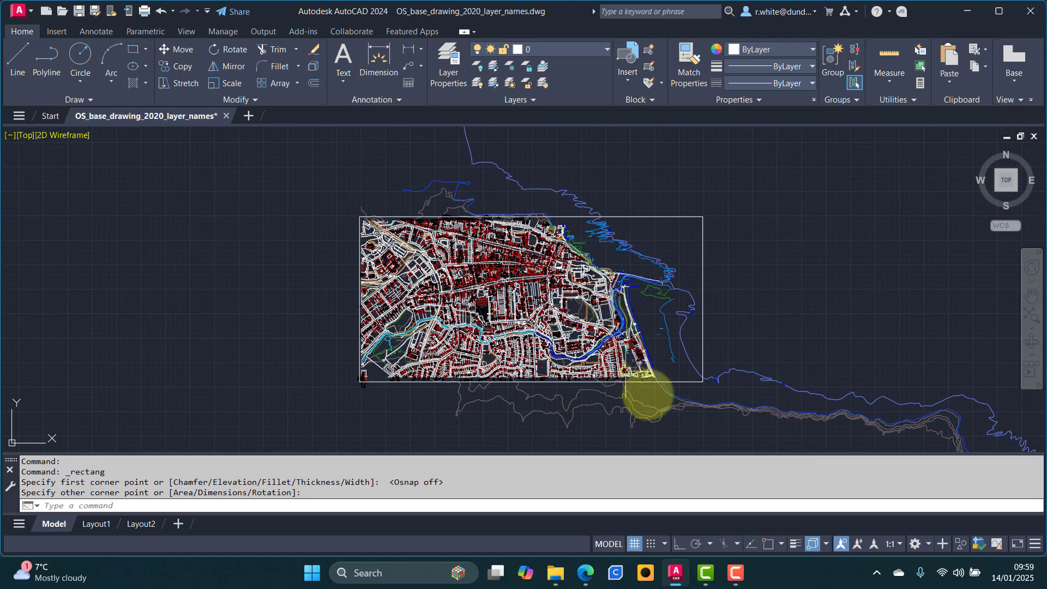
scroll(790, 392, "up", 4)
scroll(779, 300, "down", 1)
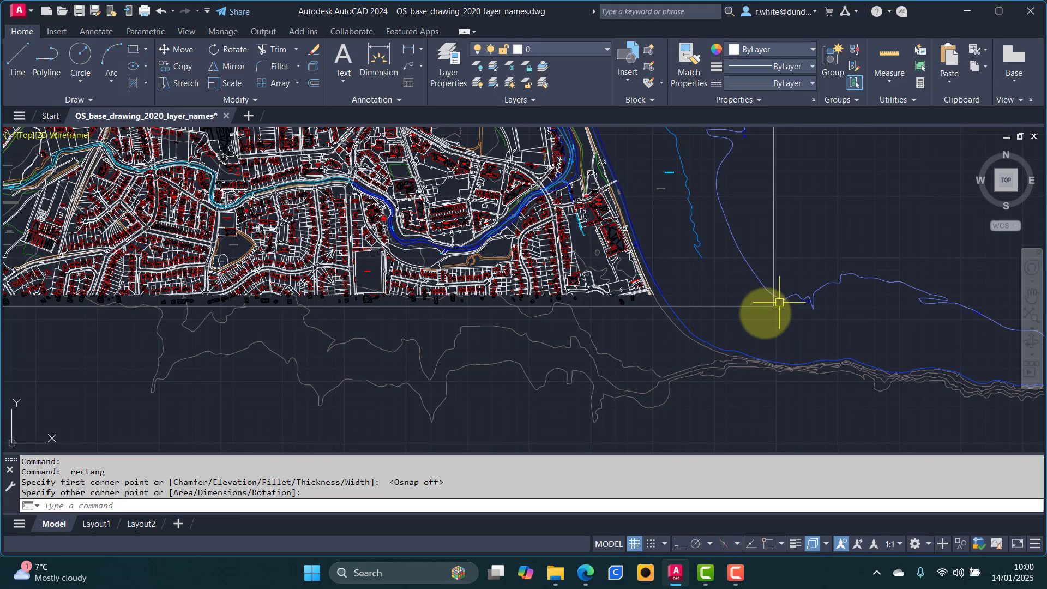
scroll(754, 314, "down", 2)
middle_click_drag(739, 311, 603, 384)
scroll(604, 382, "up", 1)
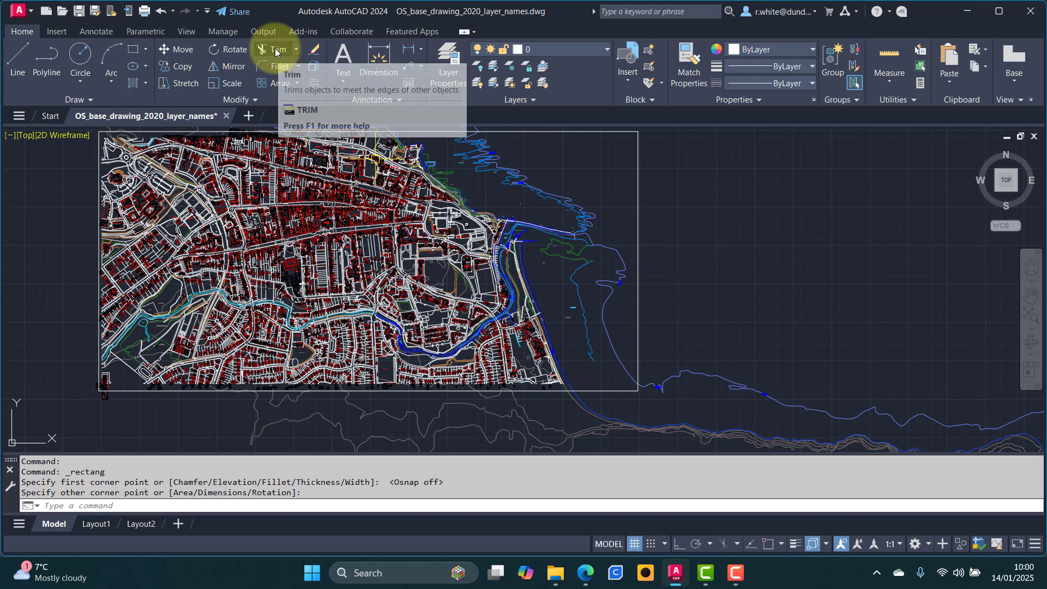
left_click(275, 50)
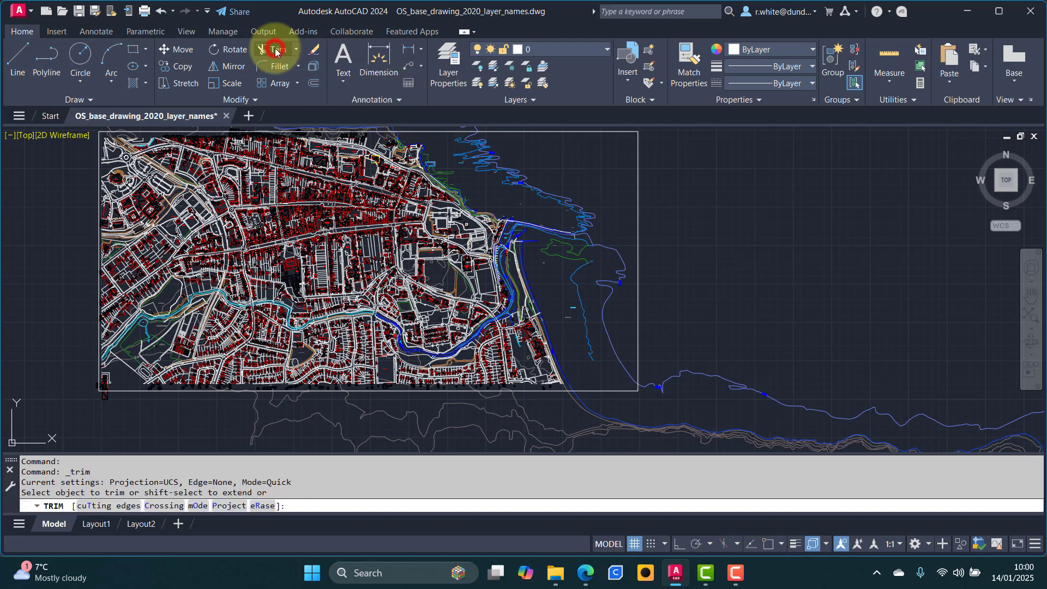
left_click(198, 505)
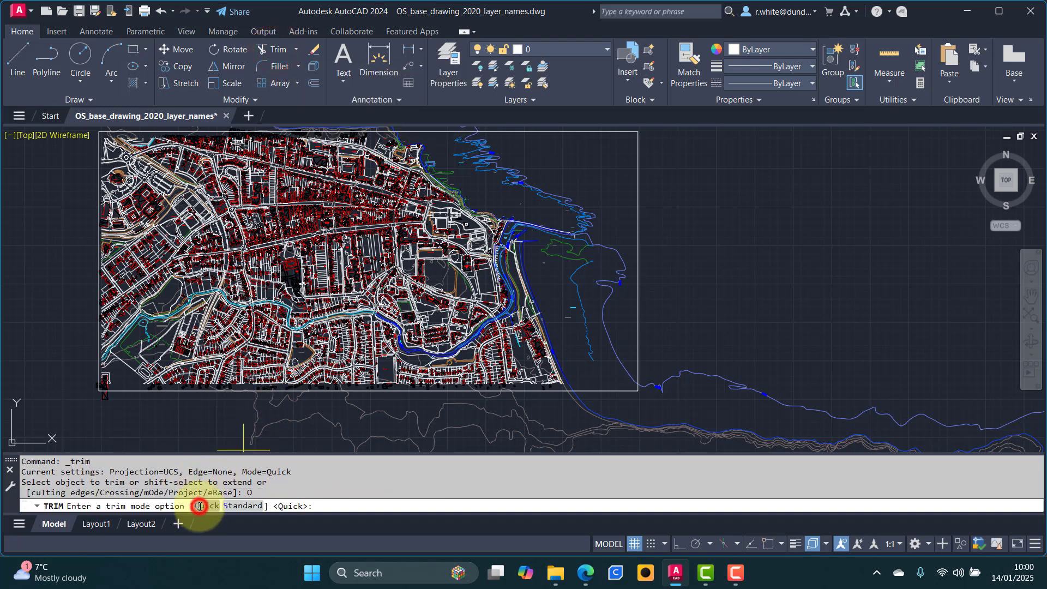
left_click(249, 507)
left_click(269, 175)
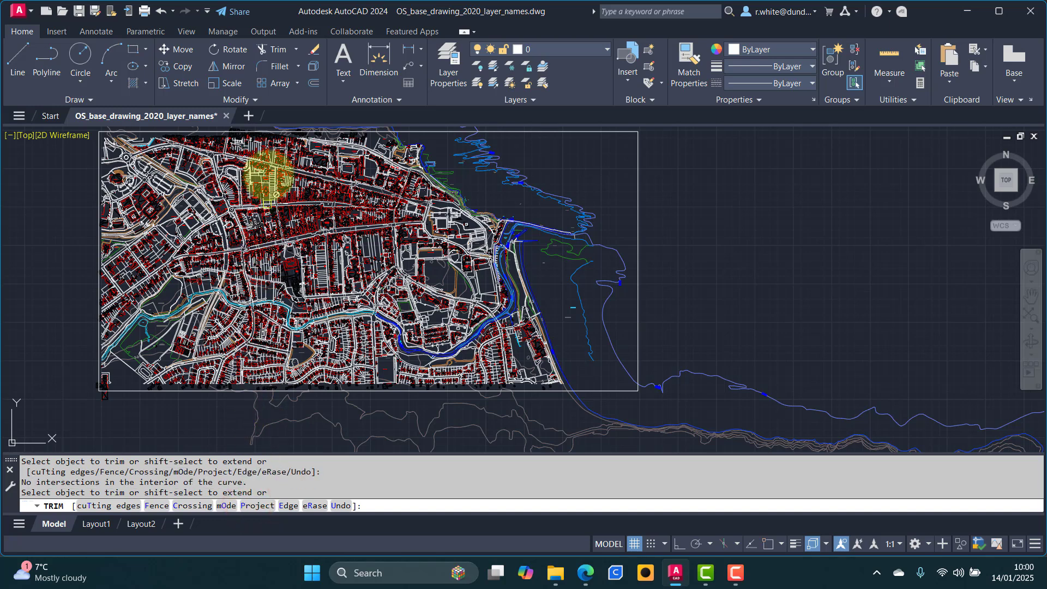
- Trim the contours and coastlines extending north of the rectangle, using the rectangle as the cutting edge
left_click(278, 52)
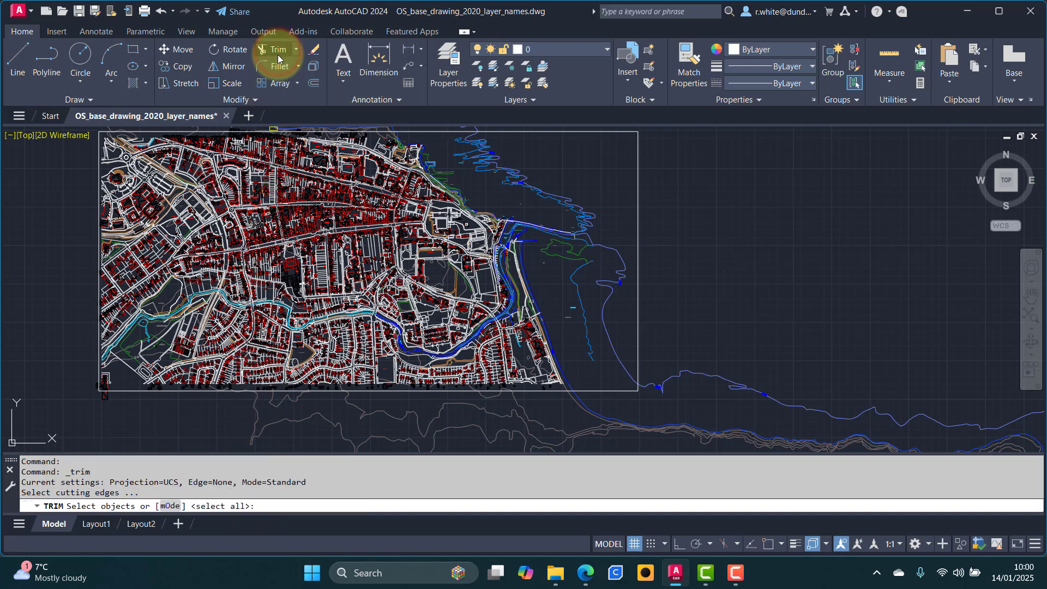
middle_click_drag(643, 168, 646, 196)
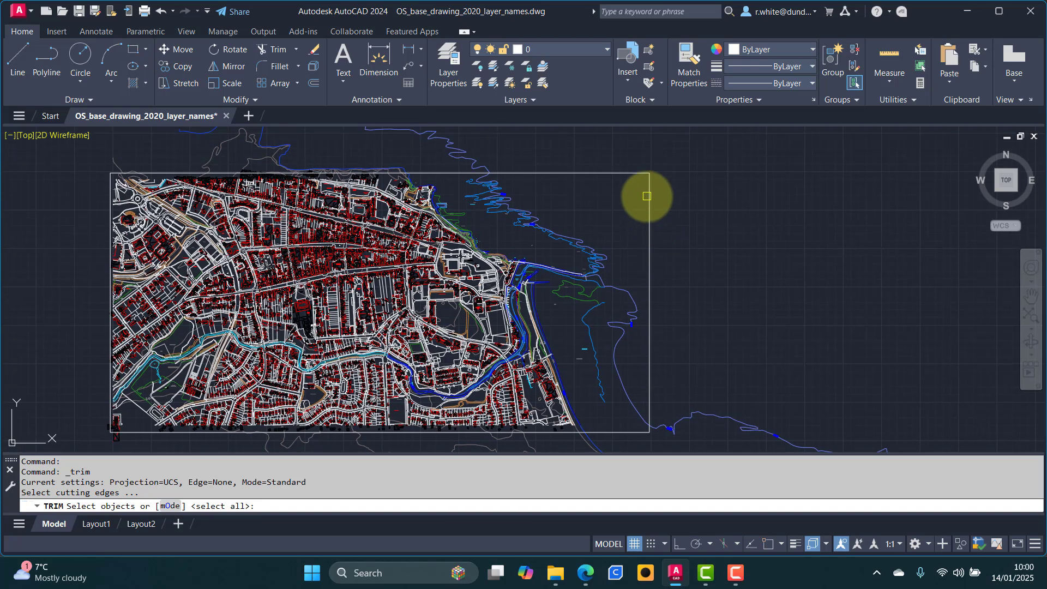
left_click(649, 193)
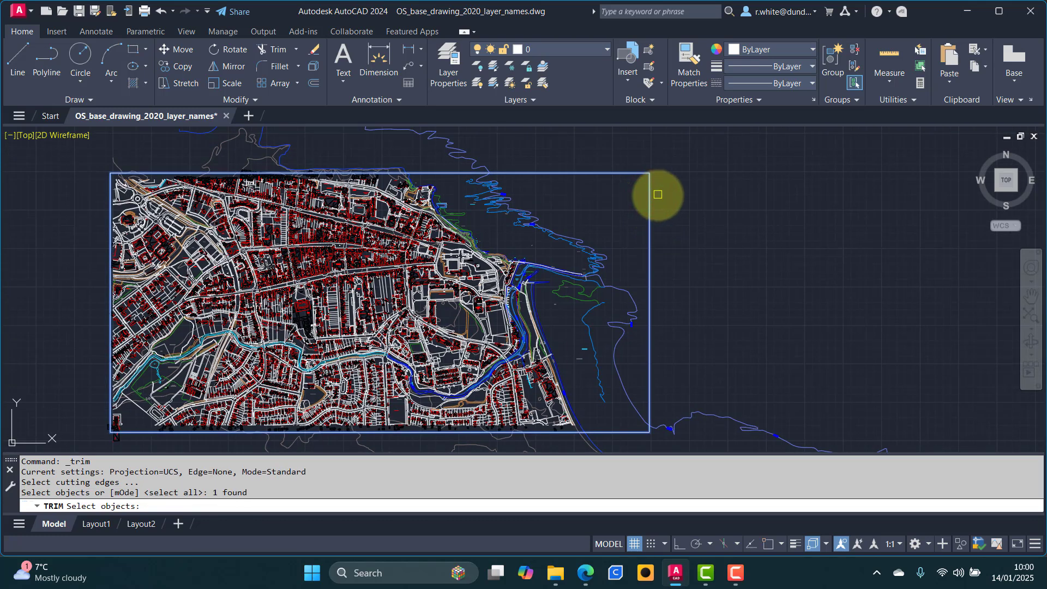
key("Return")
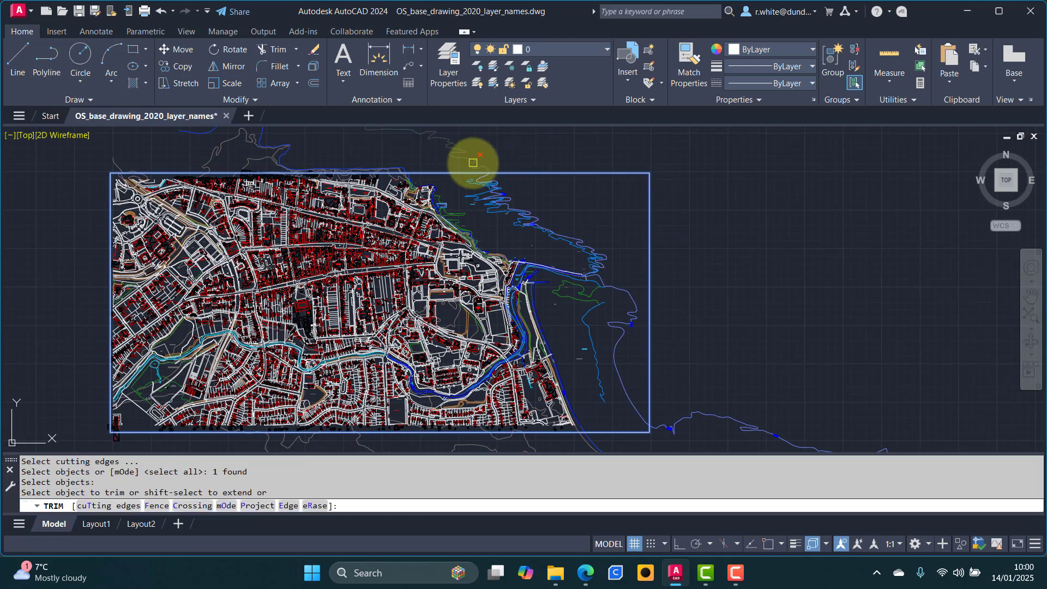
left_click(472, 162)
mouse_move(352, 158)
middle_mouse_down()
mouse_move(433, 199)
mouse_move(527, 214)
middle_mouse_up()
scroll(455, 205, "up", 2)
left_click(722, 143)
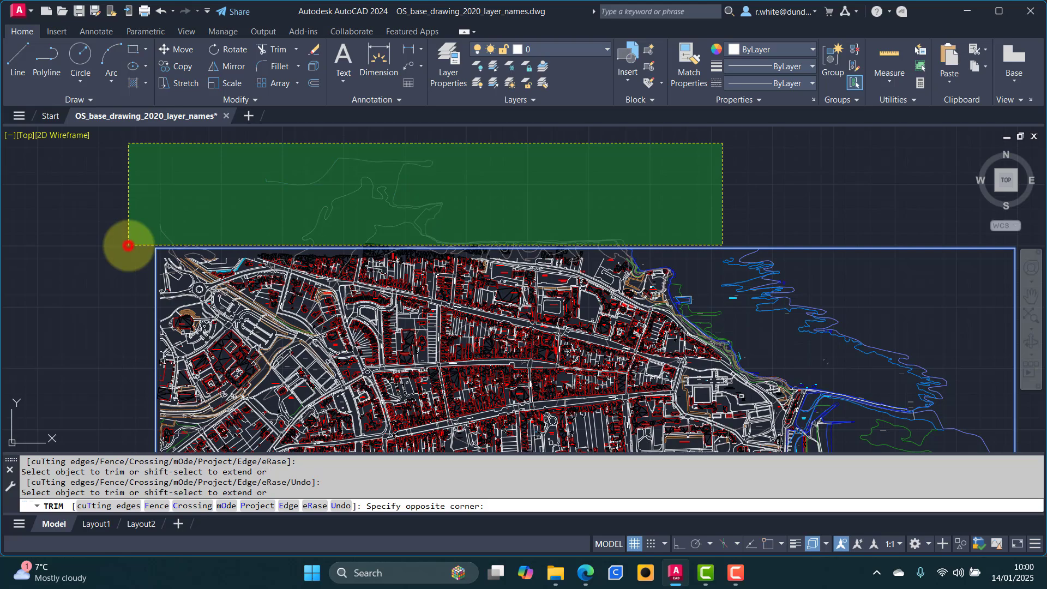
left_click(128, 246)
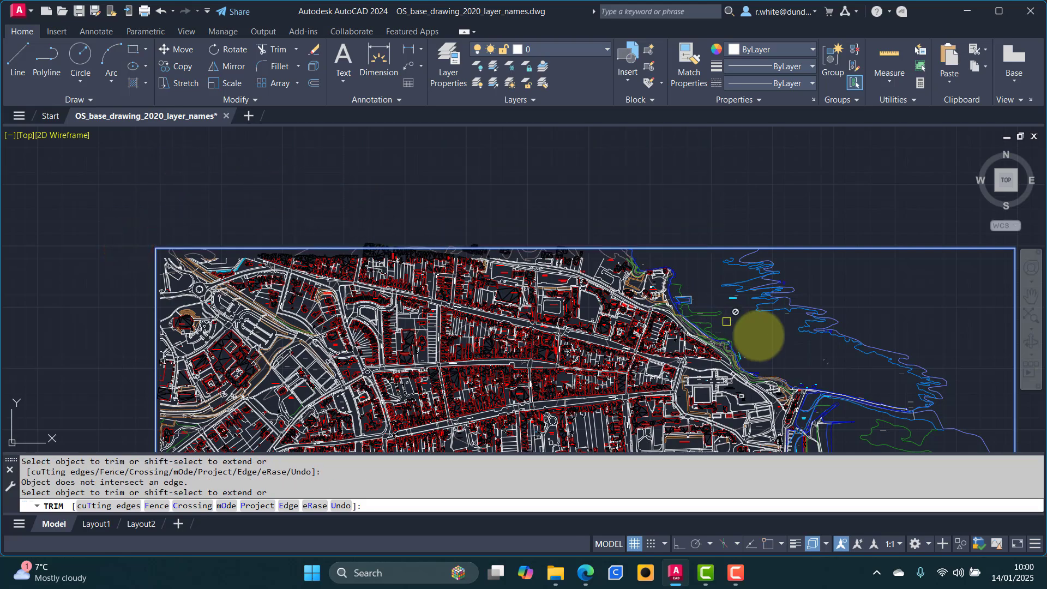
- Trim the coastlines and contours running beyond the rectangle's southeast corner, using a crossing selection
middle_click_drag(745, 333, 594, 203)
left_click(656, 283)
scroll(657, 284, "down", 4)
middle_click_drag(712, 302, 607, 254)
scroll(679, 389, "up", 4)
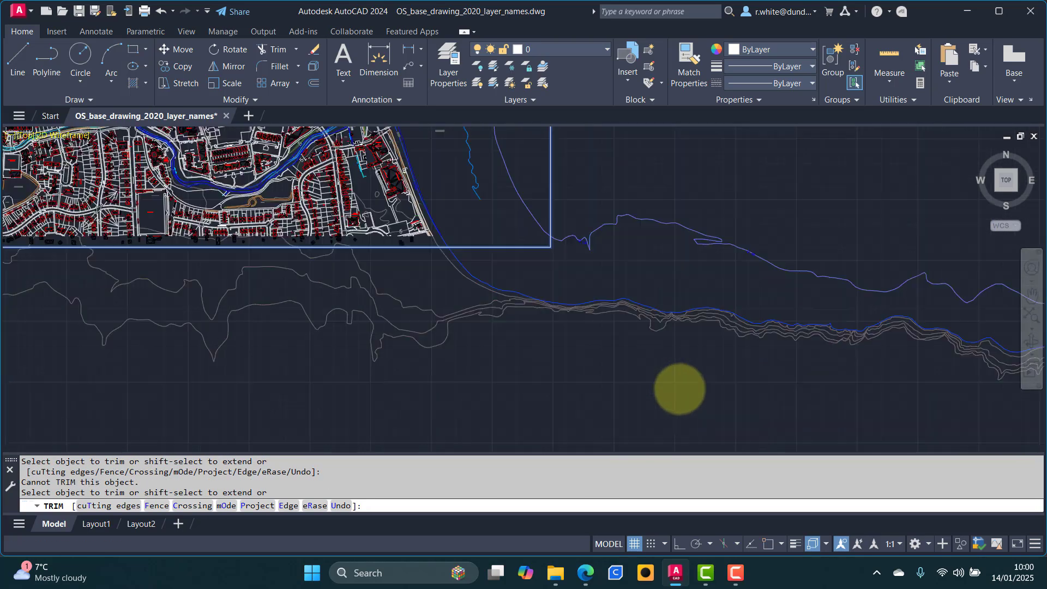
left_click(693, 183)
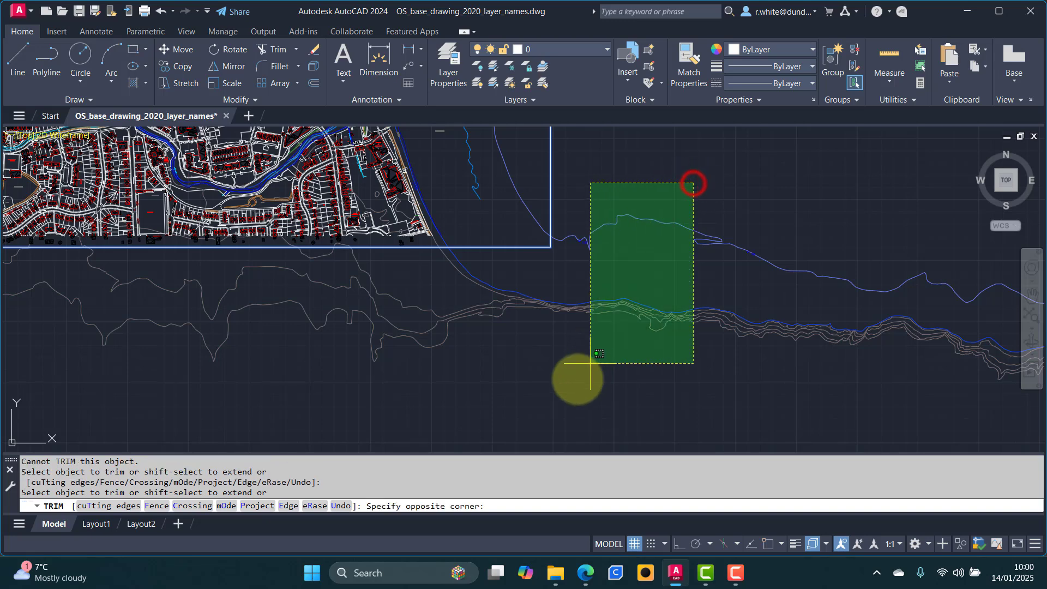
left_click(559, 380)
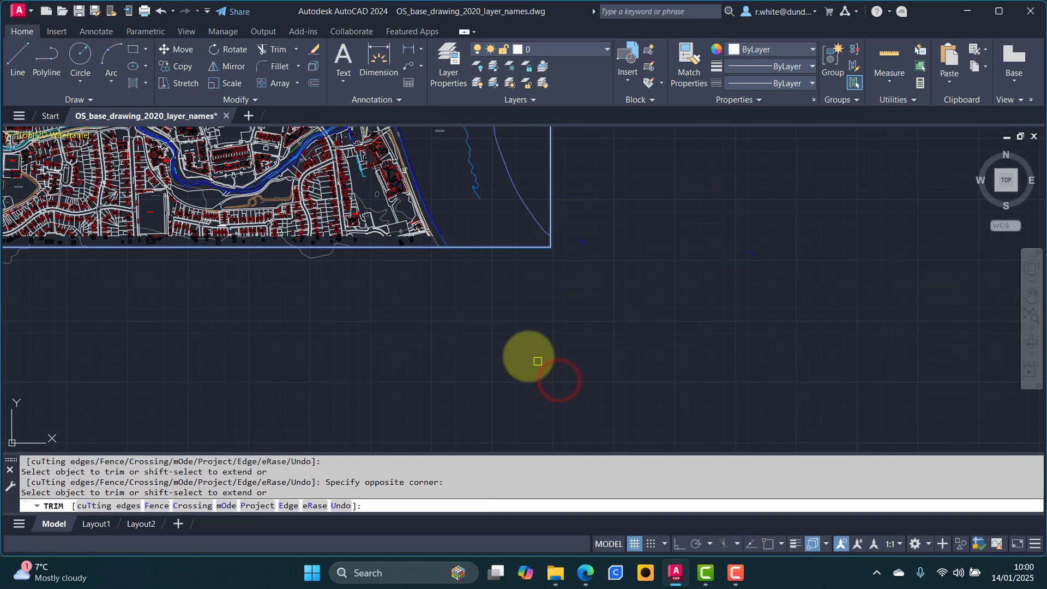
- Trim the remaining contour loops below the rectangle's southern edge with a crossing selection and end the Trim command
middle_click_drag(375, 318, 692, 346)
scroll(758, 368, "down", 2)
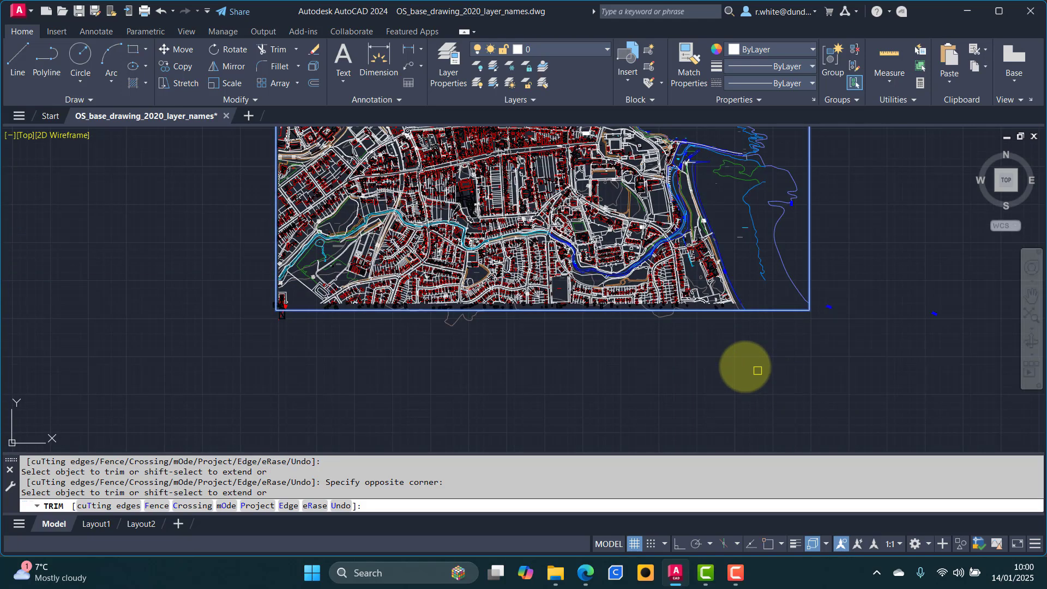
scroll(763, 377, "up", 2)
left_click(756, 382)
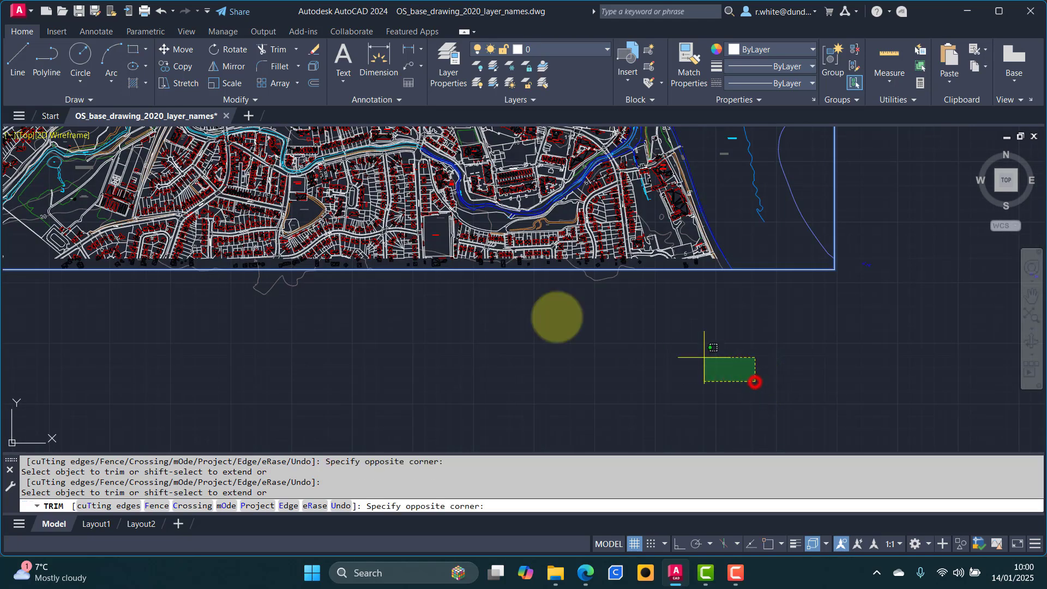
left_click(182, 276)
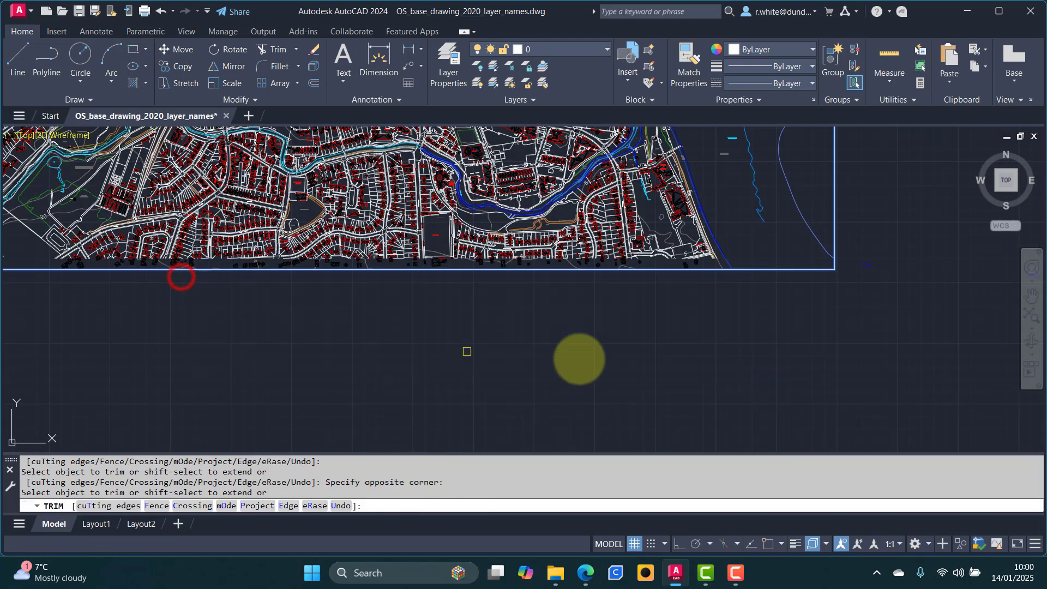
scroll(655, 336, "down", 5)
key("Escape")
key("Escape")
key("Escape")
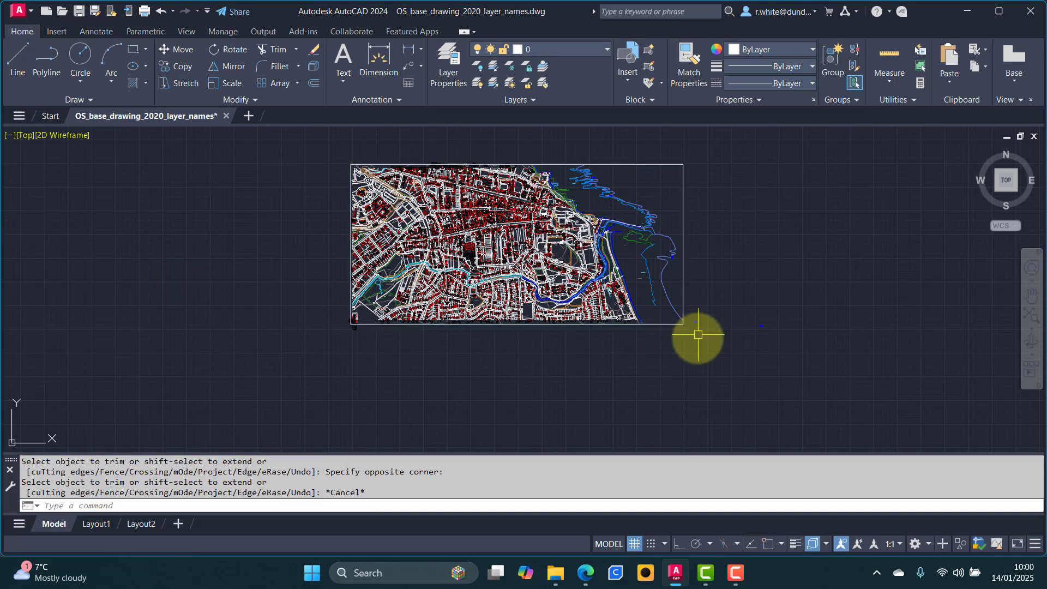
- Erase the two stray low-water labels outside the rectangle's southeast corner
left_click(687, 358)
left_click(813, 285)
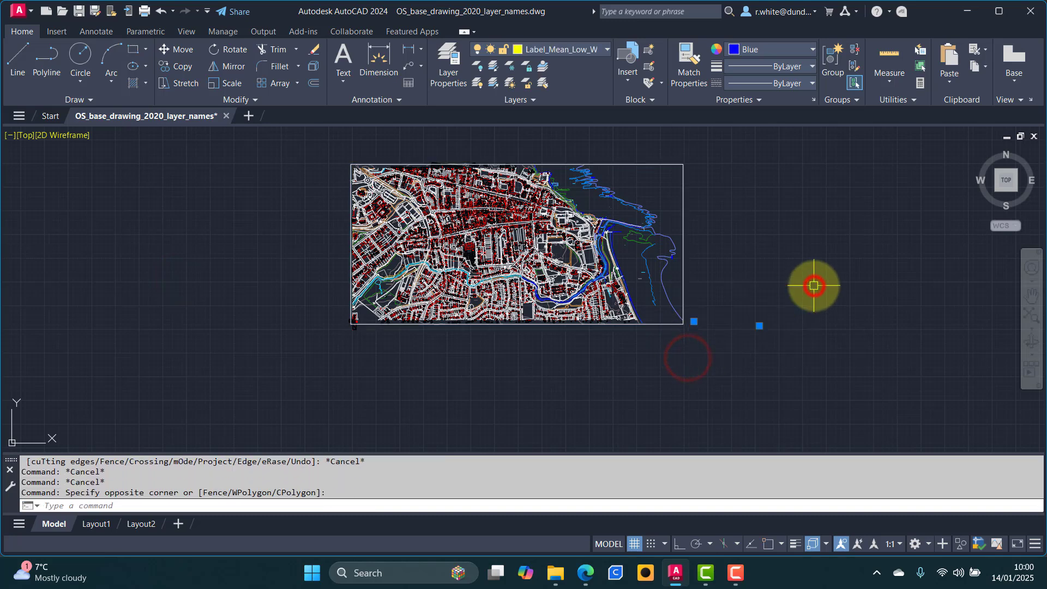
key("Delete")
- Erase the rectangle drawn around the map as the trimming boundary
mouse_move(620, 284)
middle_mouse_down()
mouse_move(650, 331)
mouse_move(600, 324)
mouse_move(607, 333)
middle_mouse_up()
scroll(582, 323, "up", 2)
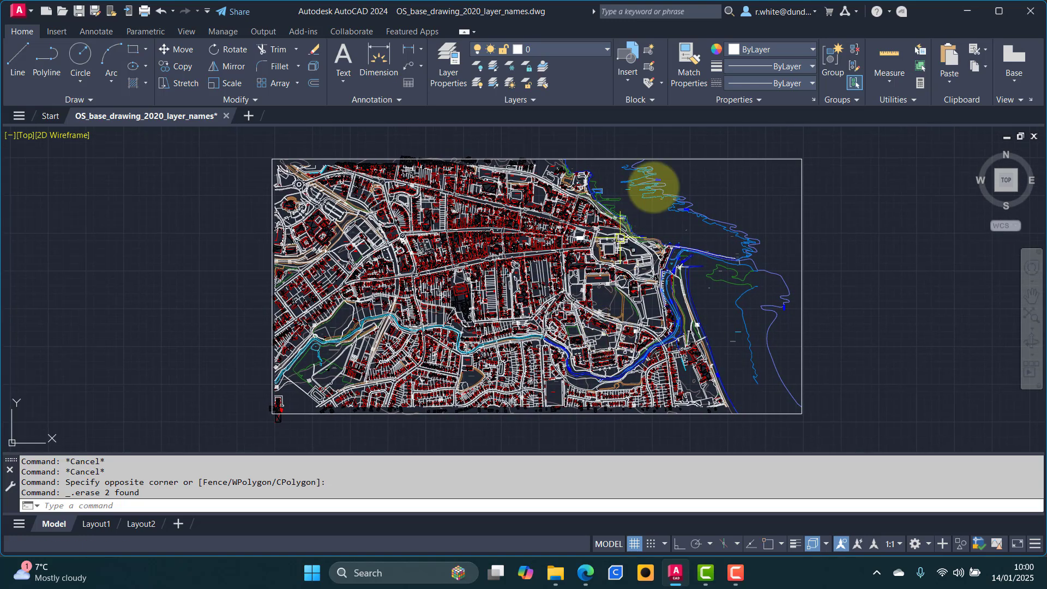
left_click(736, 160)
key("Delete")
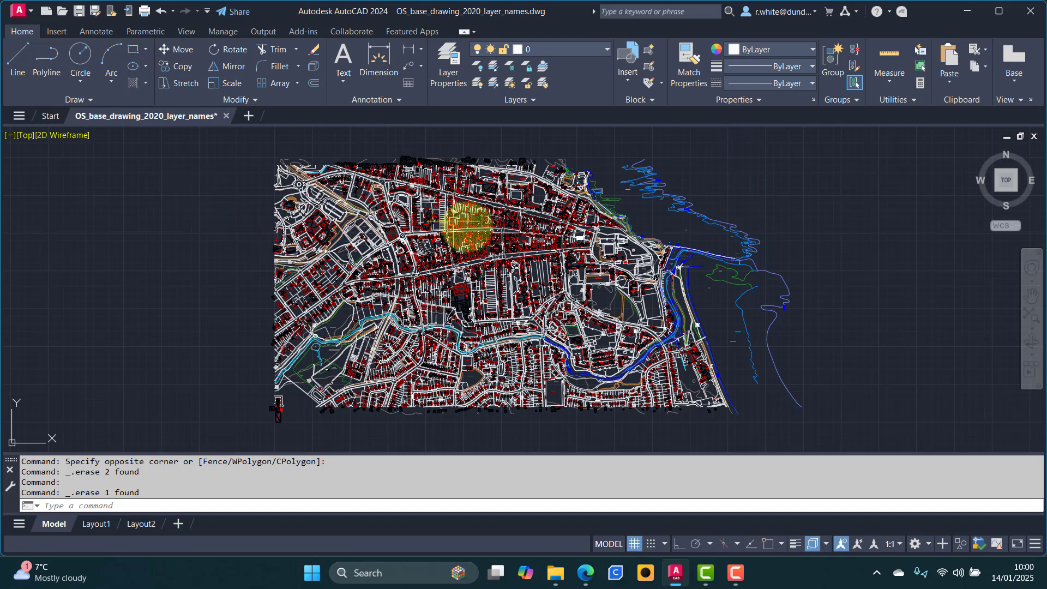
- Save the drawing under the name ST ANDREWS.dwg in the ST ANDREWS folder
left_click(21, 10)
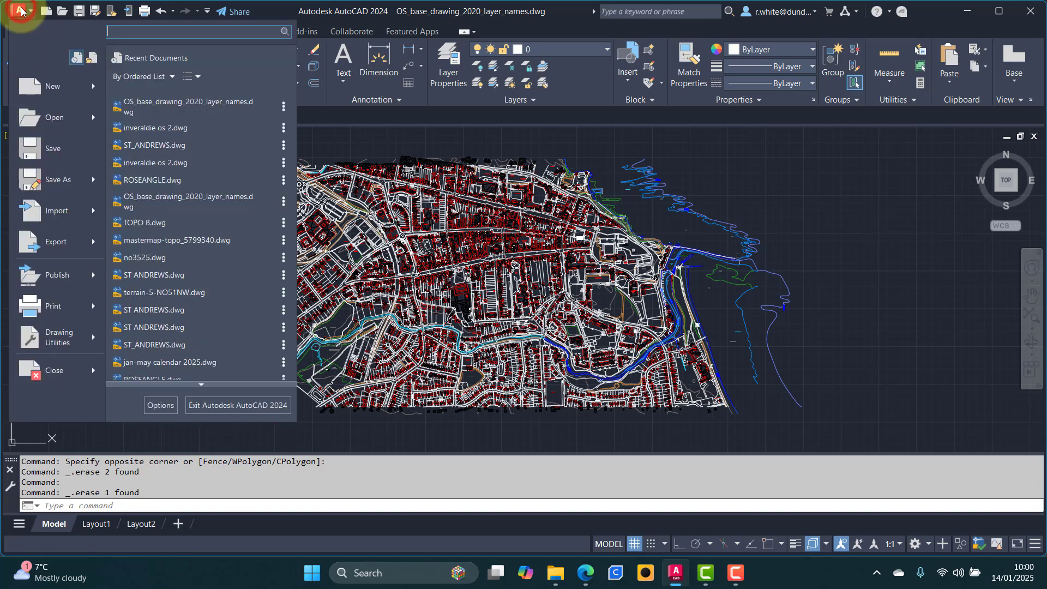
left_click(56, 180)
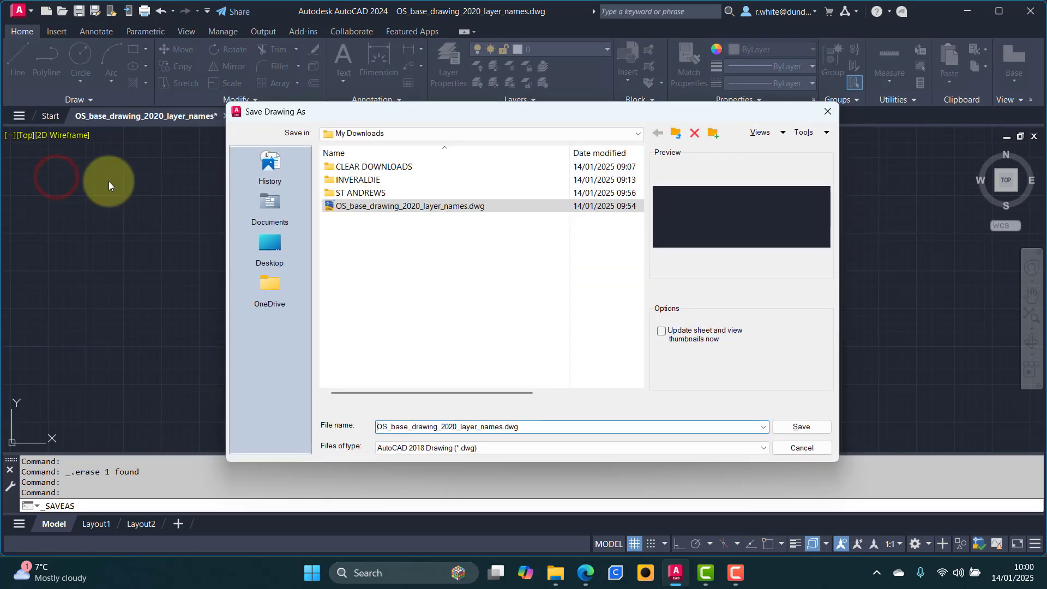
double_click(347, 194)
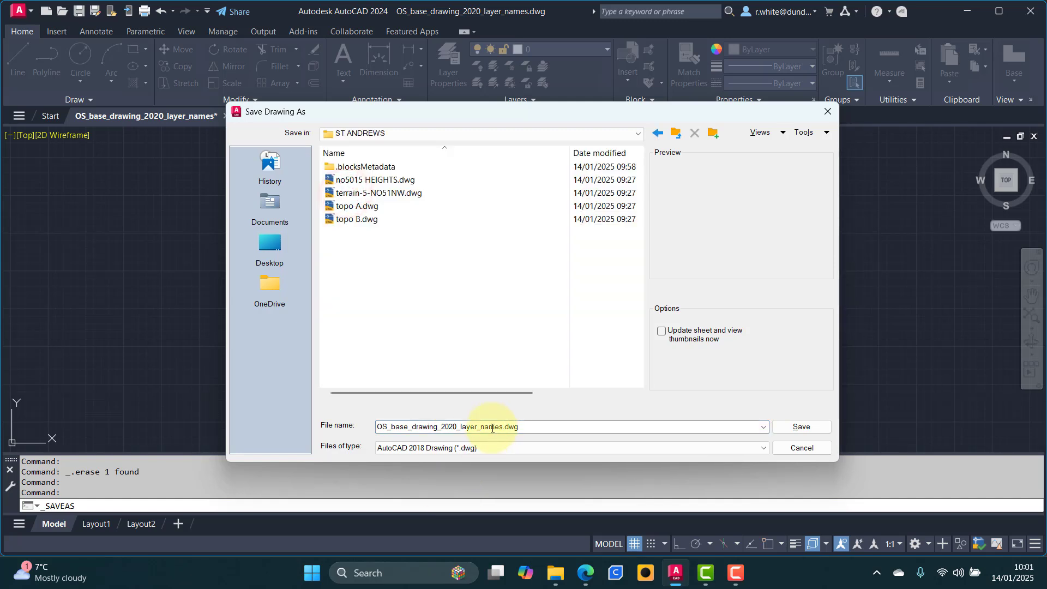
left_click(502, 426)
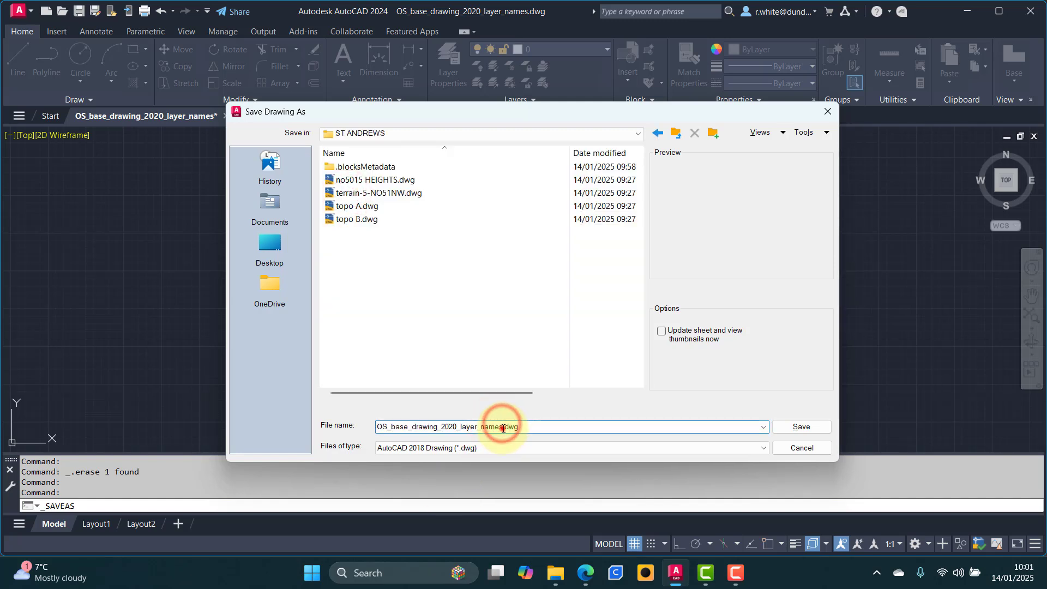
type("ST ANDRE")
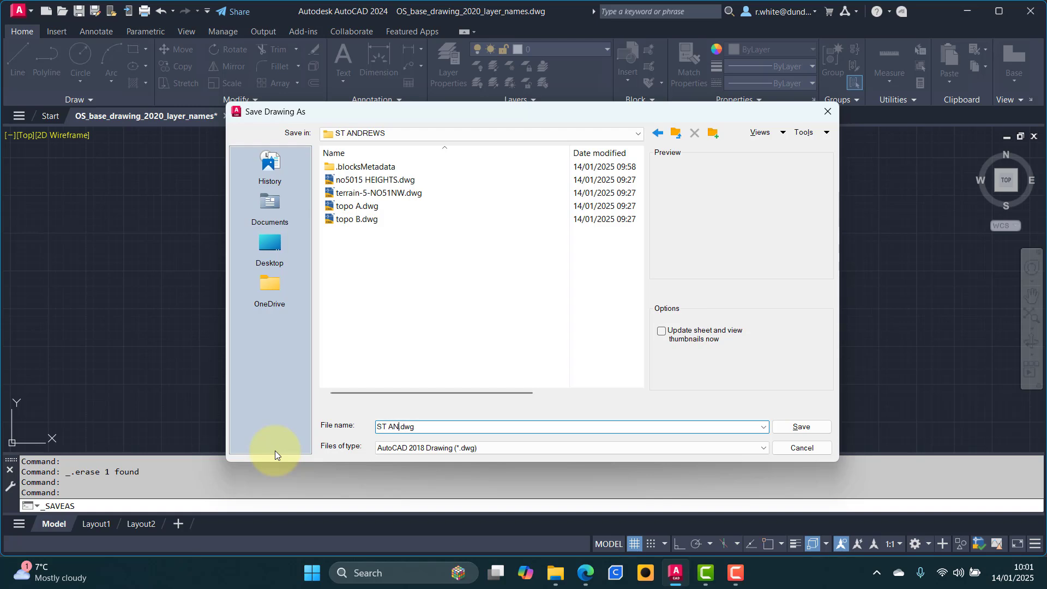
type("WS")
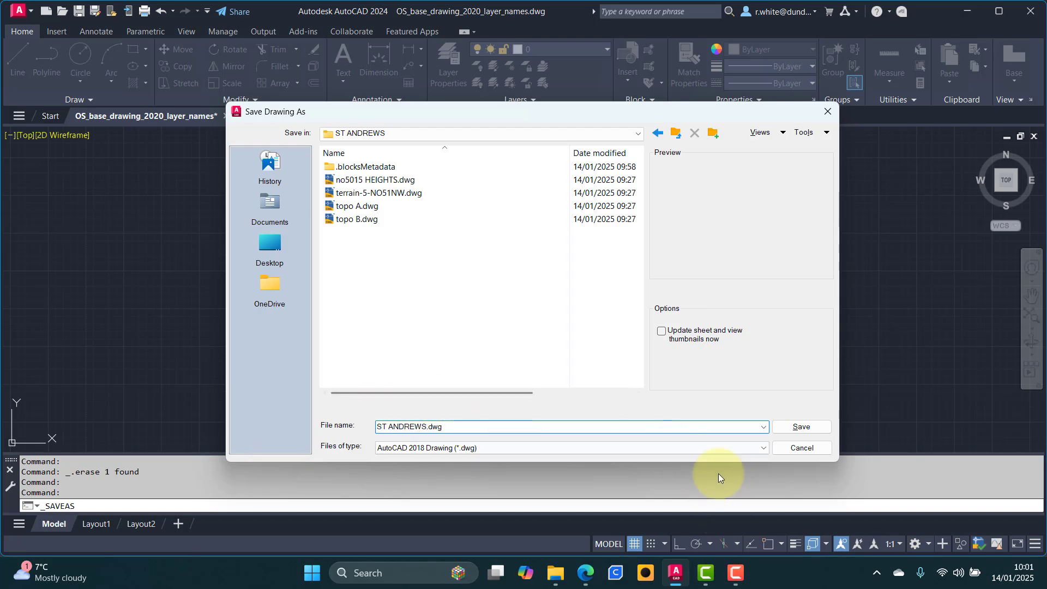
left_click(802, 427)
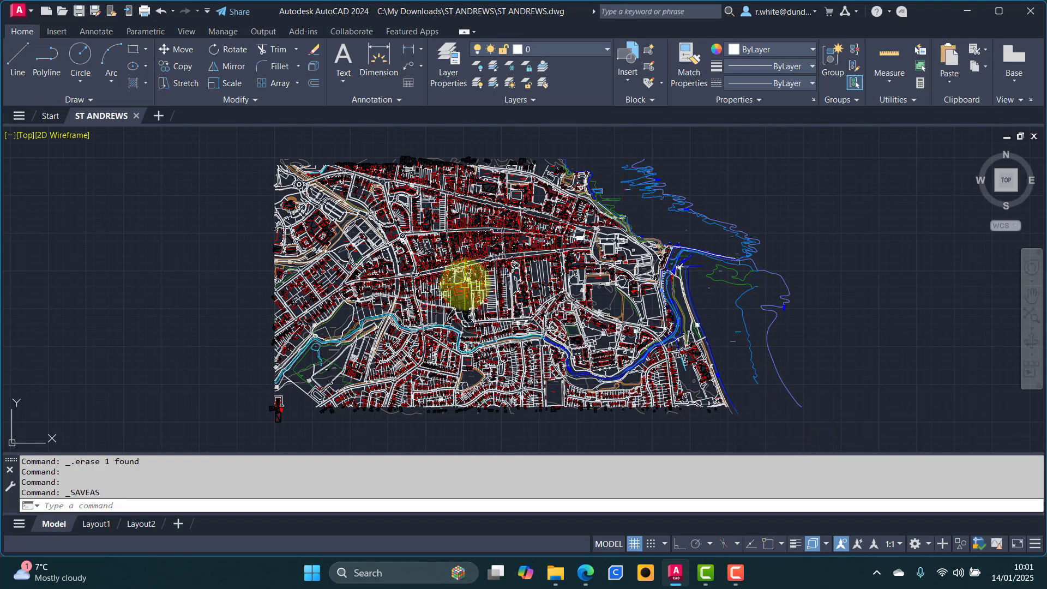
- Check the layer, colour and linetype properties of the University of St Andrews lawn outline and the College Halls building outline
mouse_move(485, 243)
middle_mouse_down()
mouse_move(652, 243)
mouse_move(654, 266)
middle_mouse_up()
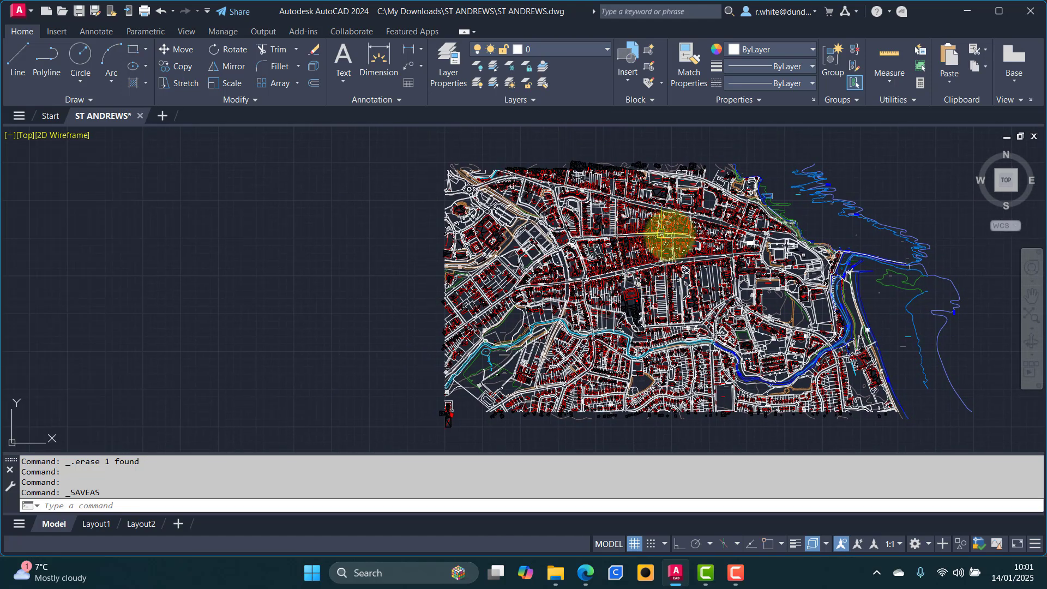
scroll(671, 210, "up", 3)
scroll(678, 175, "up", 1)
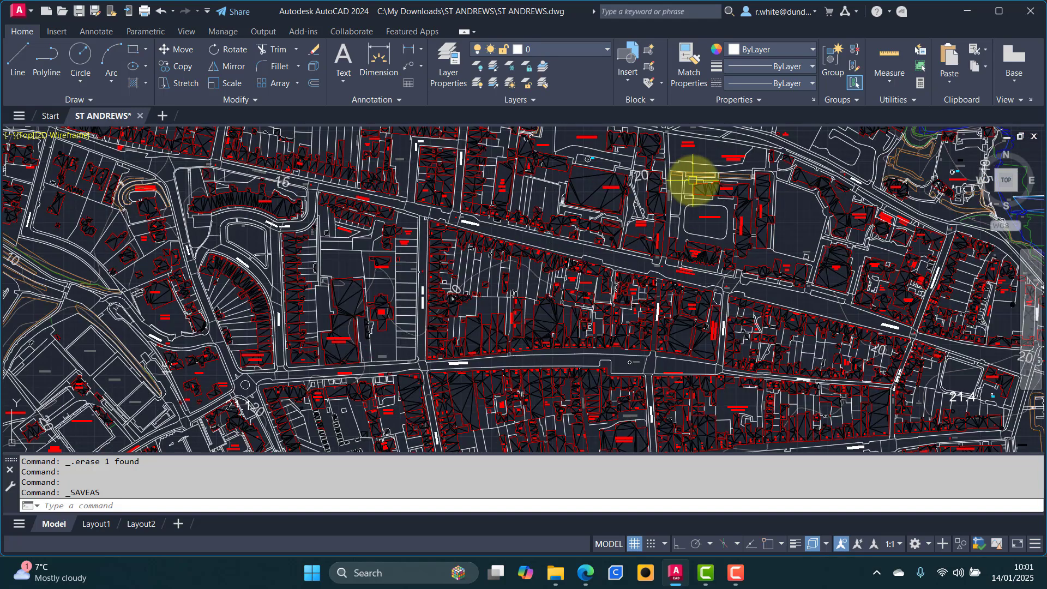
scroll(695, 182, "up", 3)
scroll(572, 215, "up", 2)
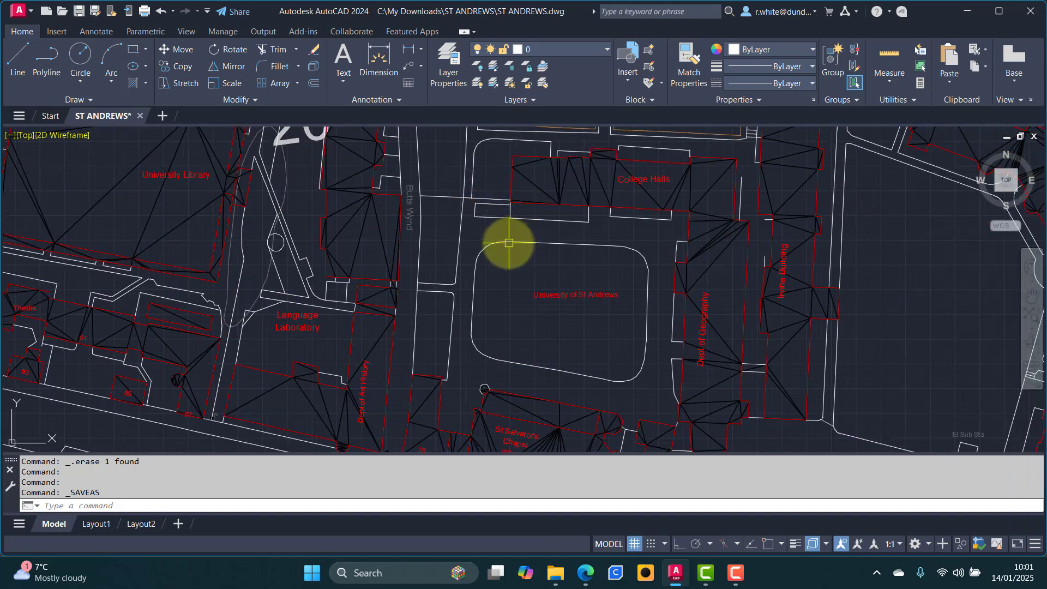
left_click(546, 242)
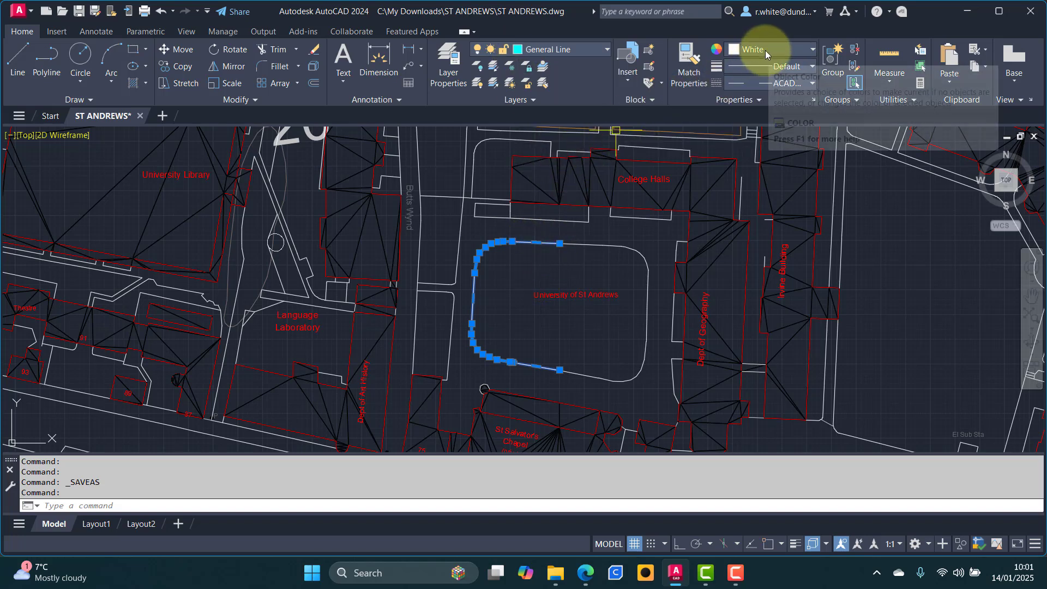
key("Escape")
key("Escape")
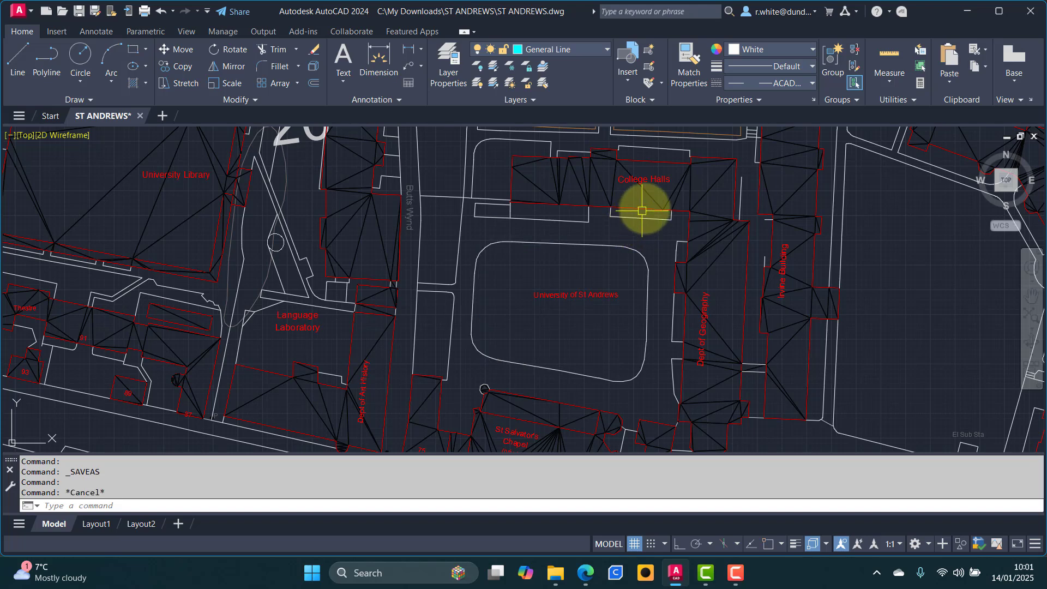
left_click(634, 208)
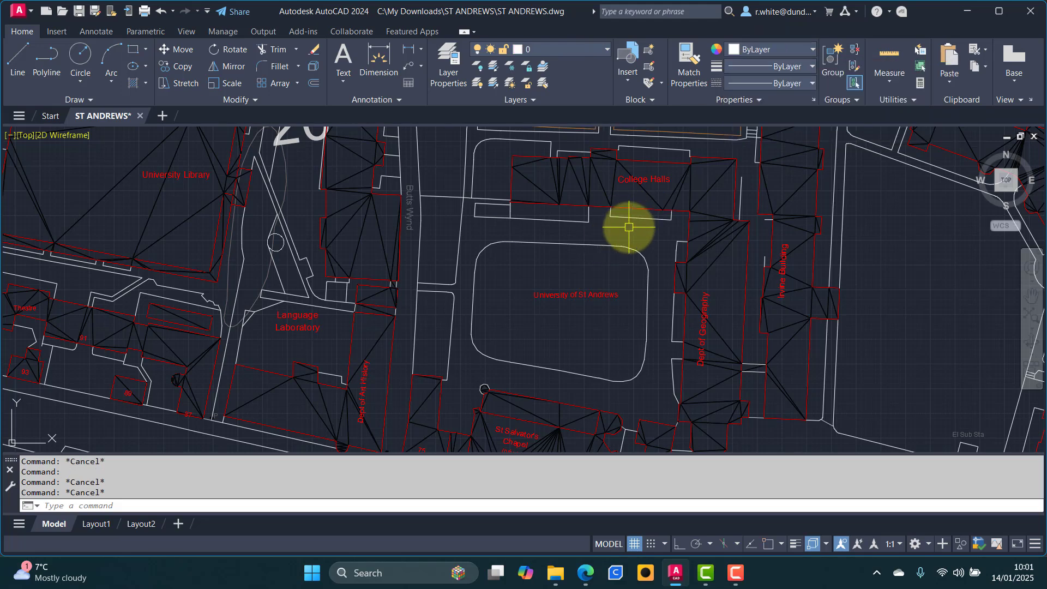
- Open the Properties palette and place it clear of the whole map
scroll(629, 227, "down", 10)
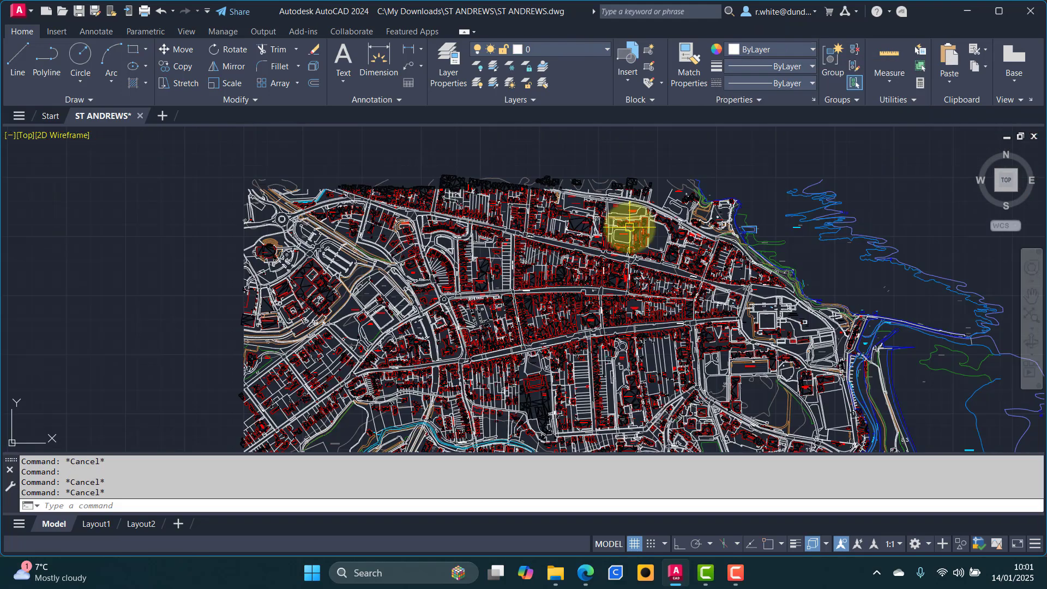
scroll(628, 233, "down", 4)
scroll(581, 244, "up", 2)
middle_click_drag(581, 244, 600, 209)
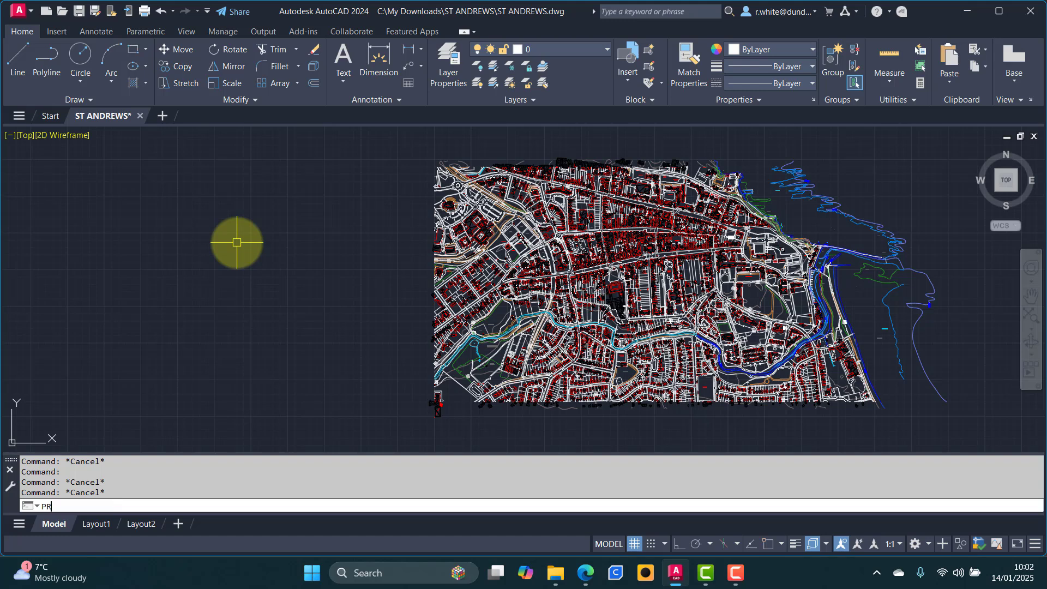
key("Return")
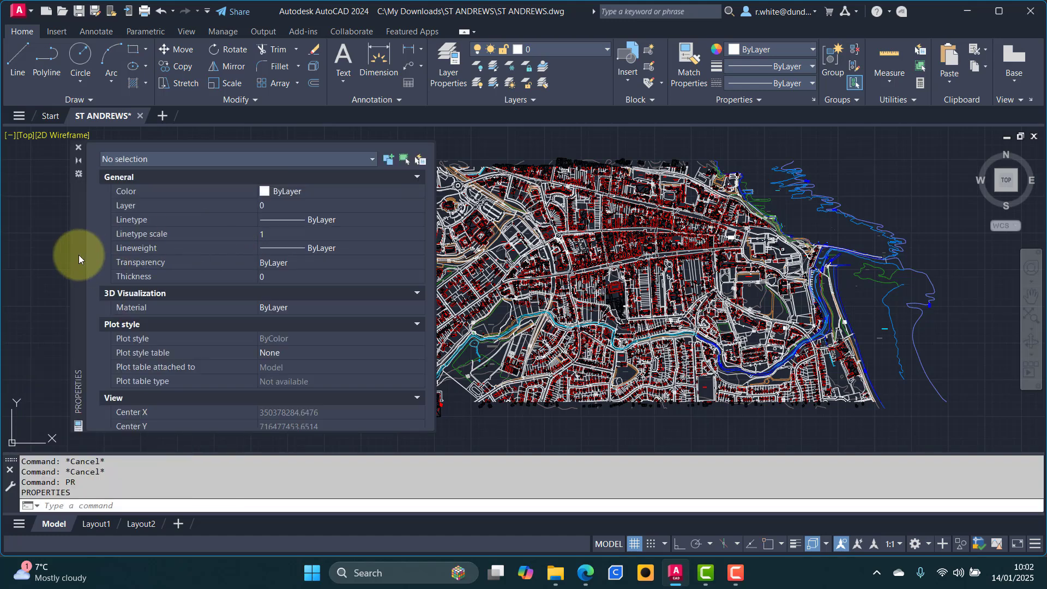
left_click_drag(79, 254, 32, 254)
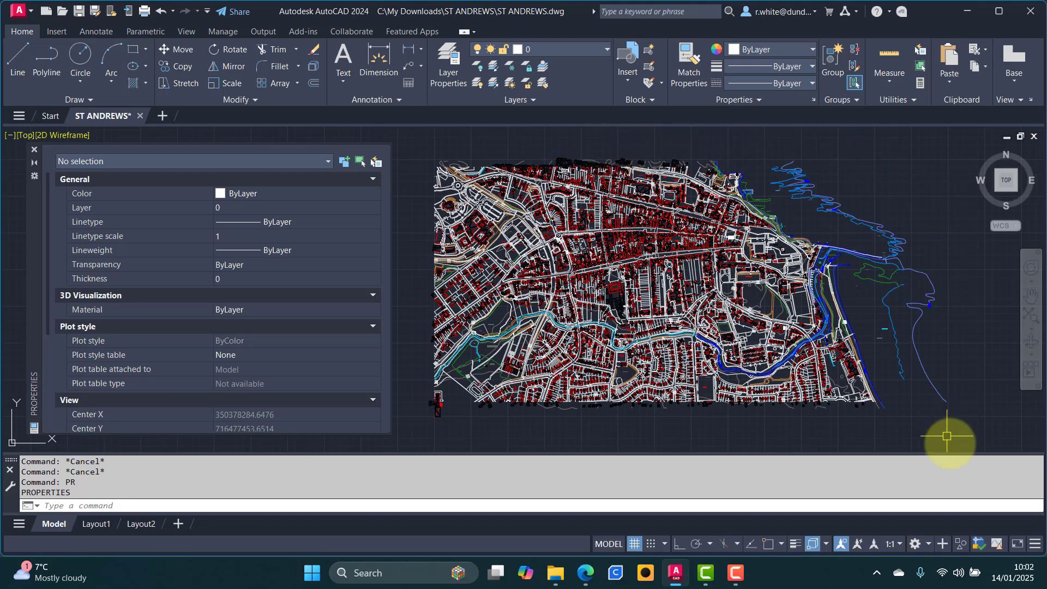
- Select the western half of the map with a crossing window and set its colour to ByLayer
left_click(649, 140)
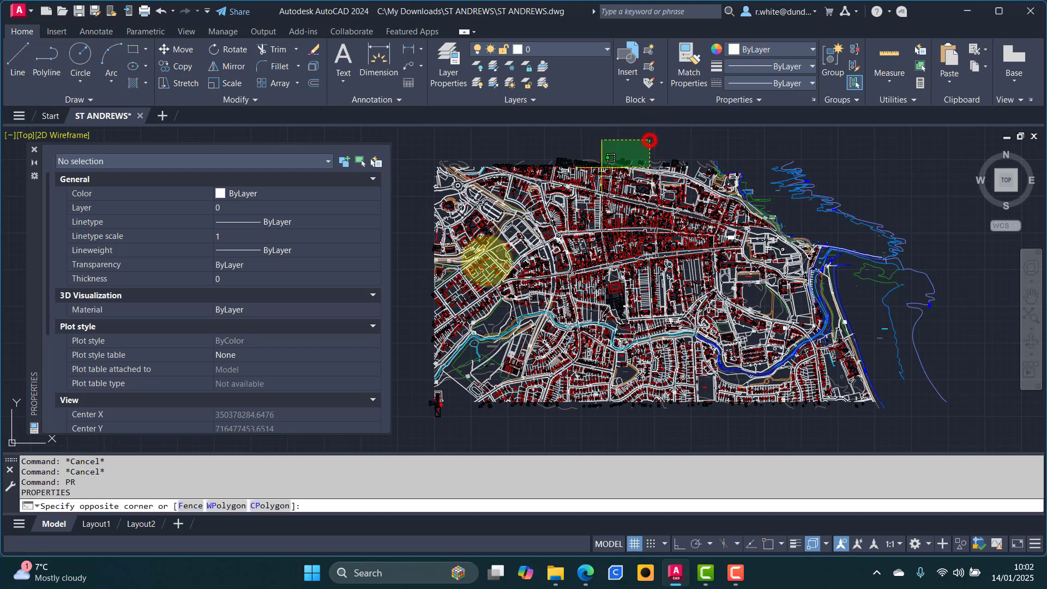
left_click(414, 434)
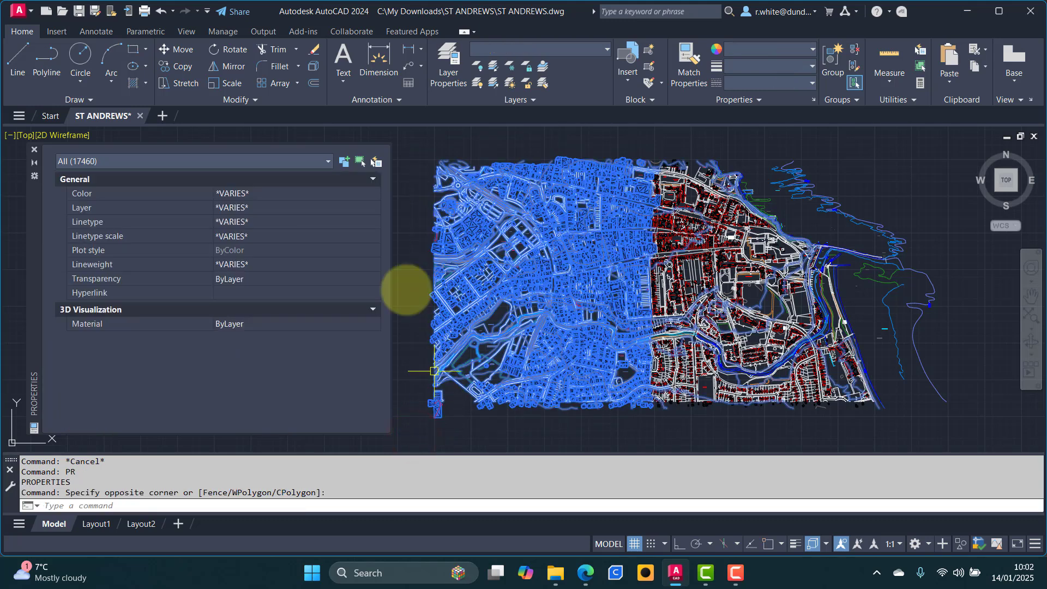
left_click(374, 194)
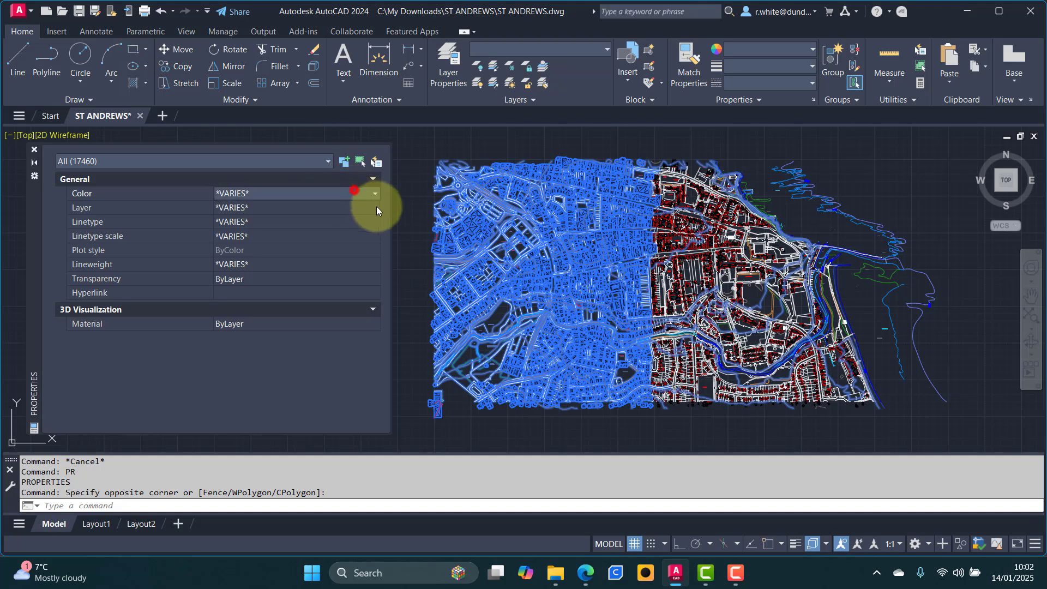
left_click(374, 194)
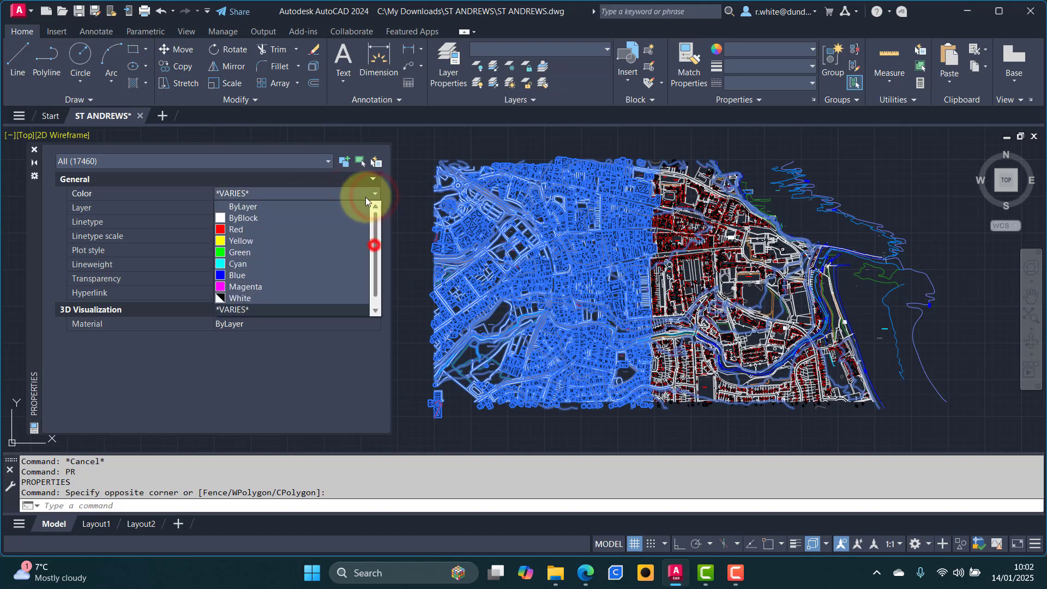
left_click(280, 207)
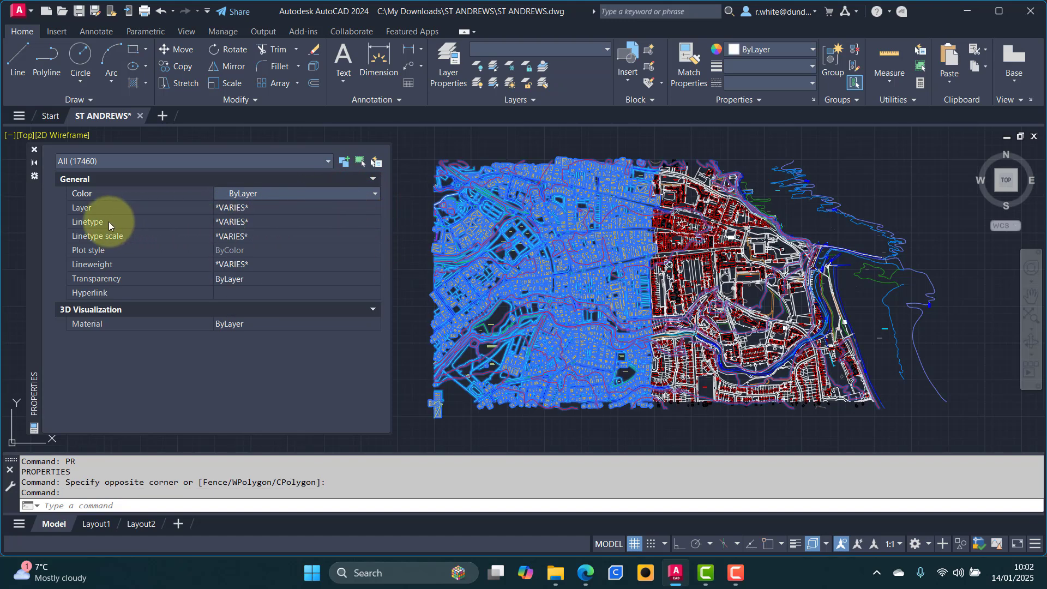
- Set the linetype of the selected western map objects to ByLayer and their linetype scale to 1
left_click(361, 220)
left_click(373, 222)
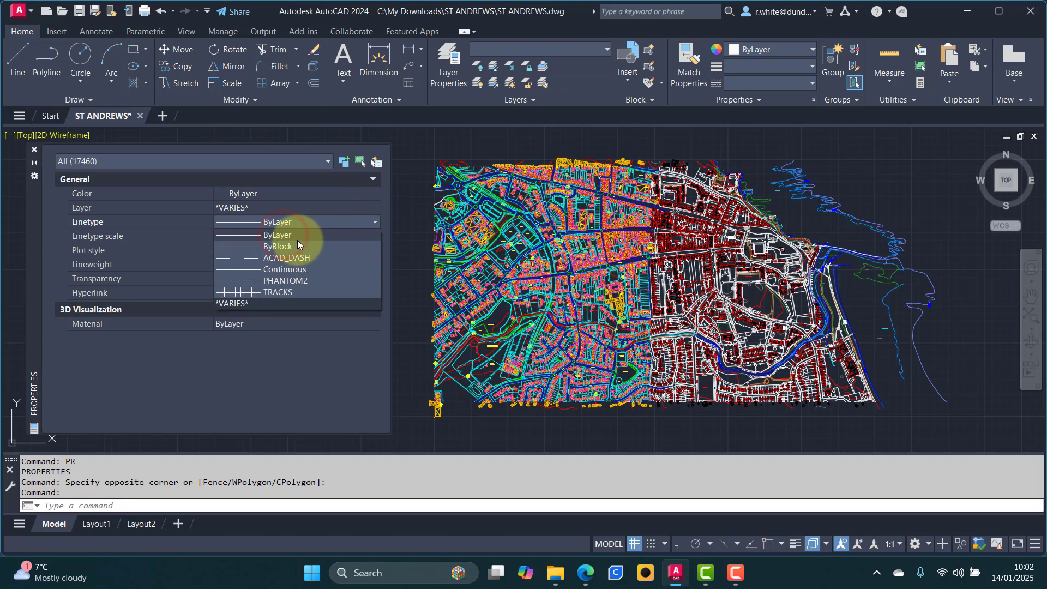
left_click(281, 236)
left_click(277, 237)
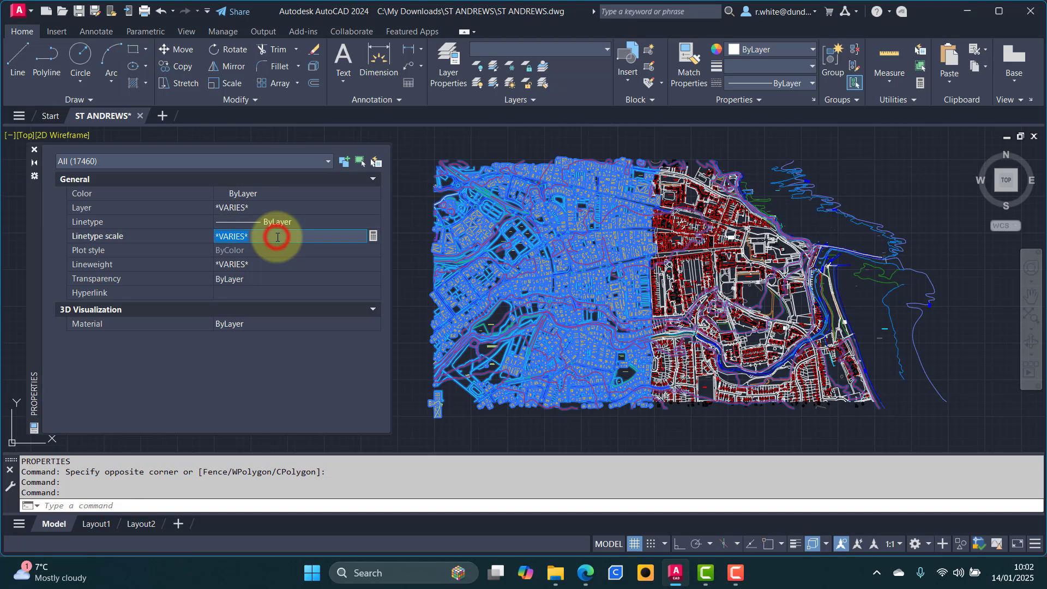
type("1")
key("Return")
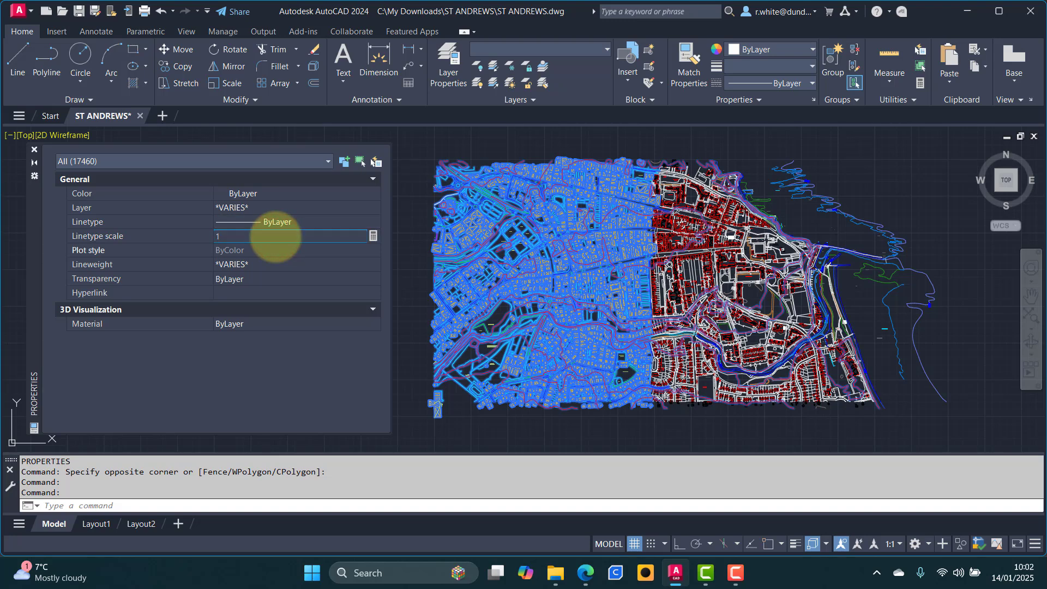
- Set the lineweight of the selected western map objects to Default and clear the selection
left_click(328, 265)
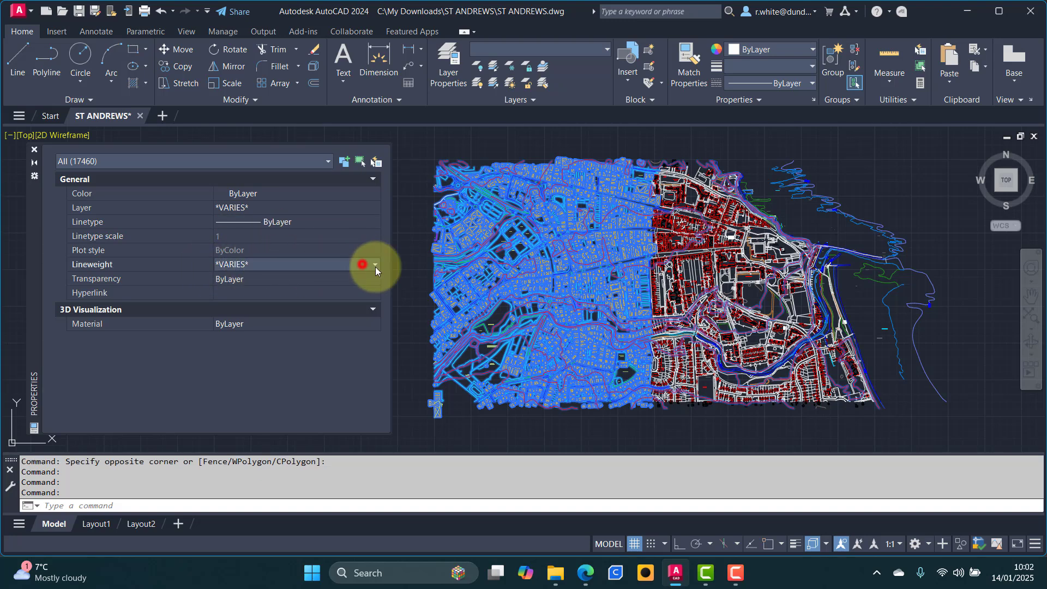
left_click(375, 264)
scroll(381, 299, "up", 1)
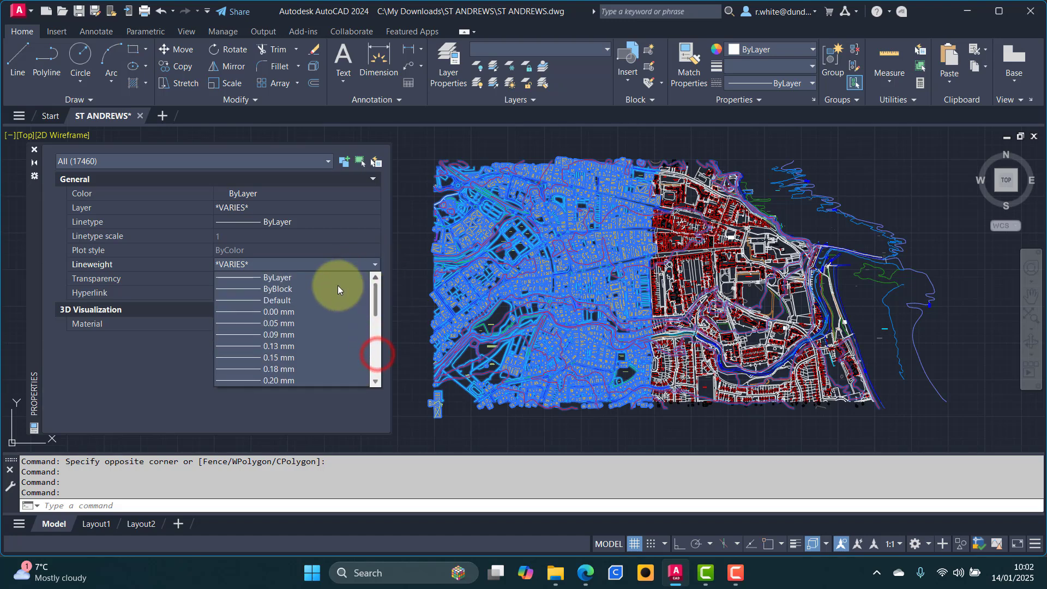
left_click(287, 300)
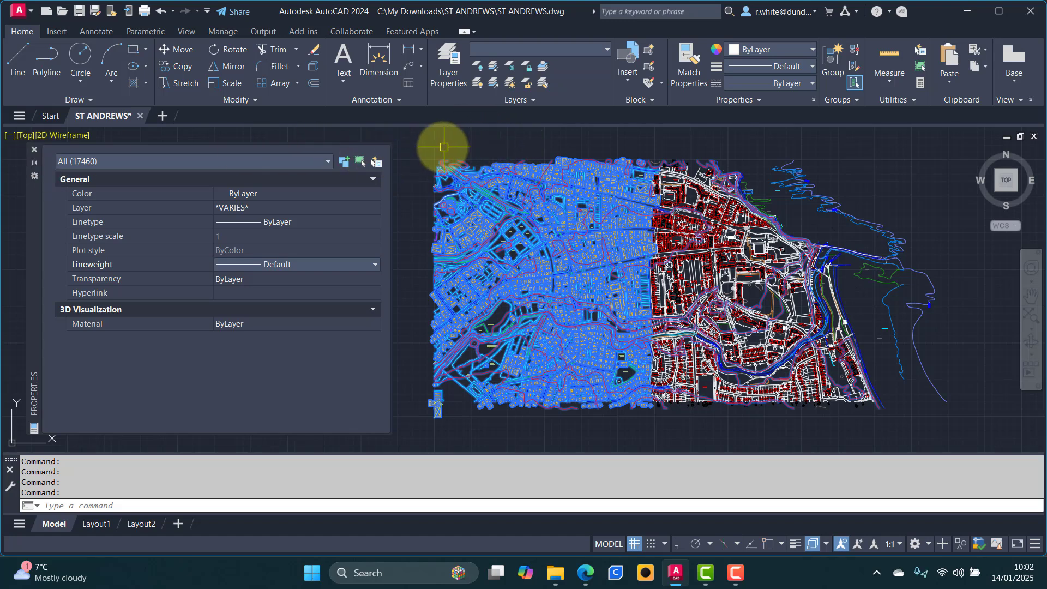
key("Escape")
key("Escape")
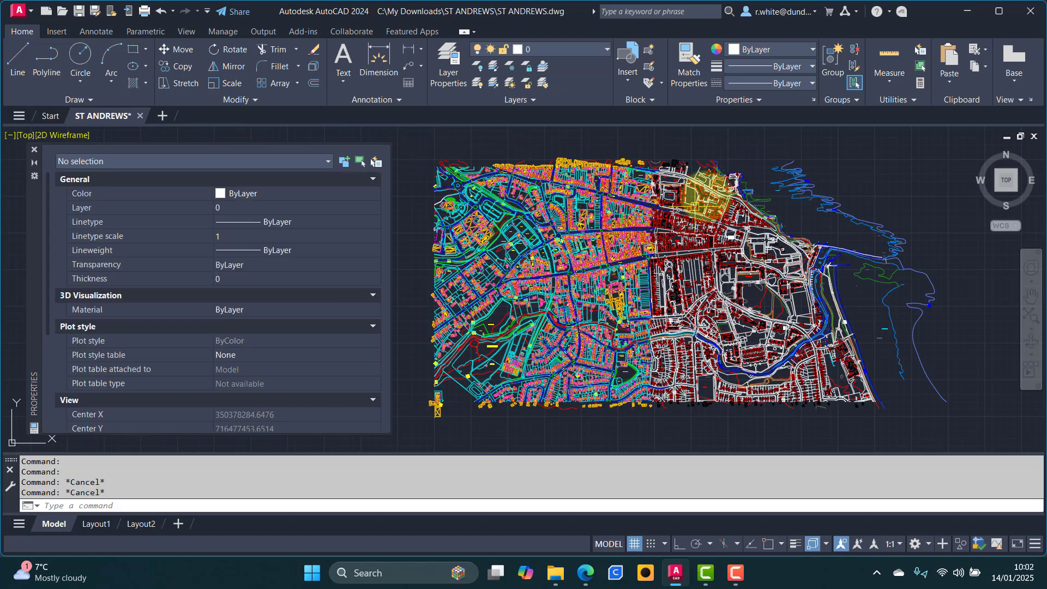
- Select the eastern half of the map including the coastline with a crossing window and set its colour to ByLayer
left_click(971, 137)
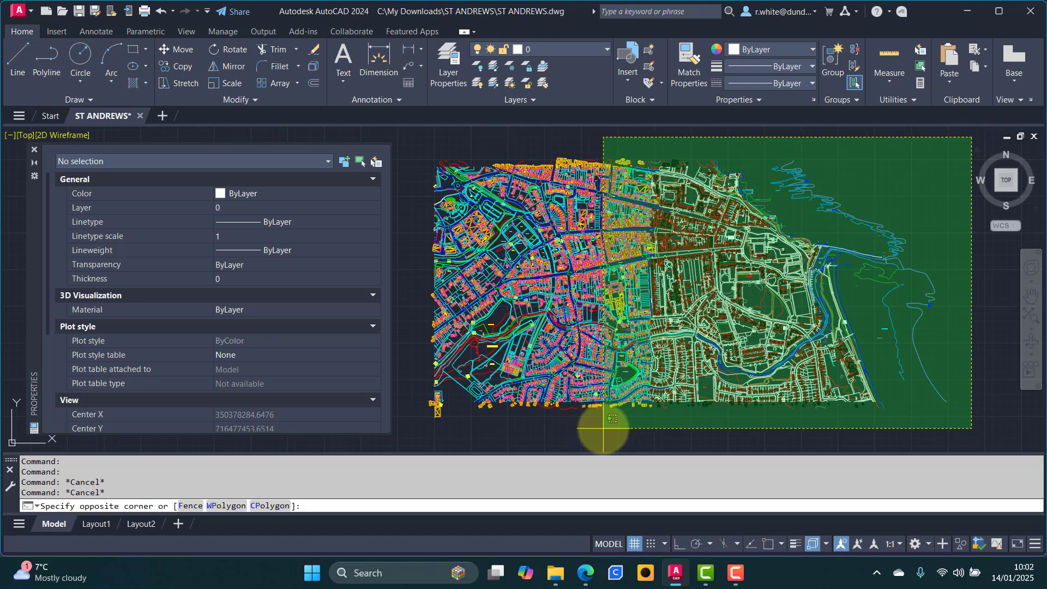
left_click(603, 428)
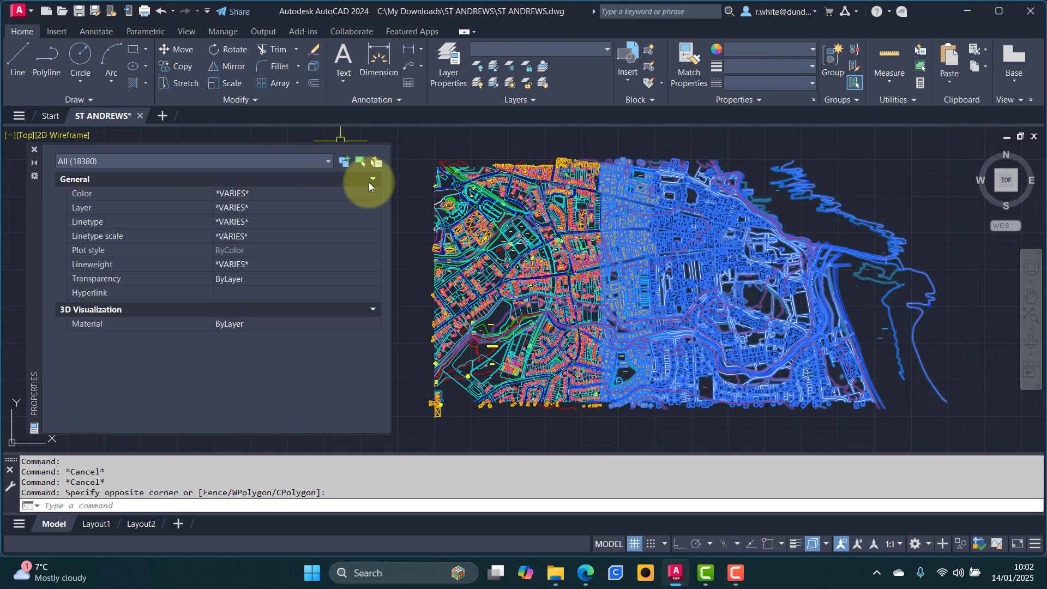
left_click(358, 192)
left_click(376, 193)
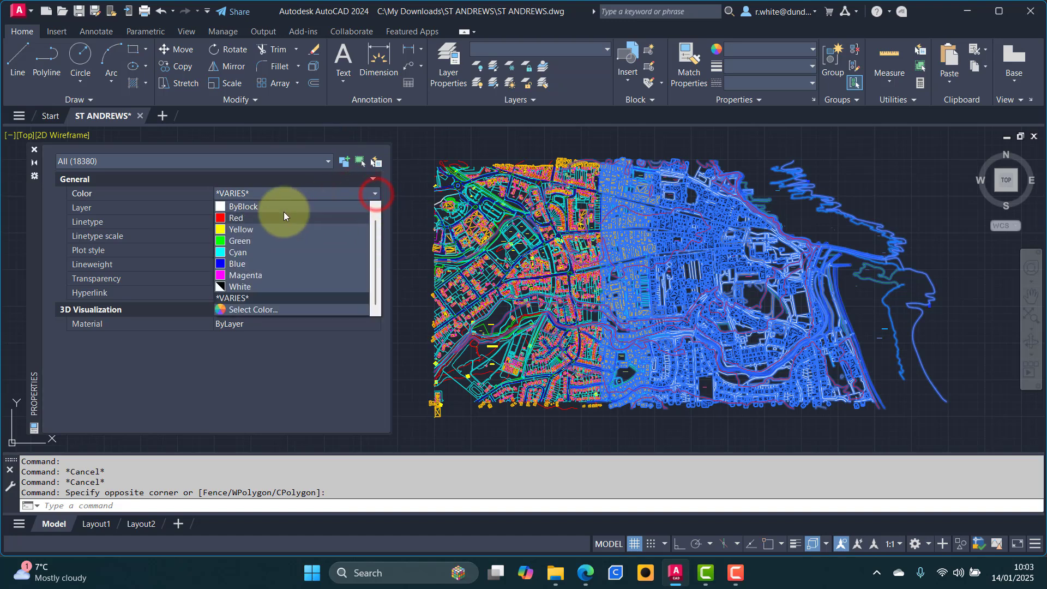
left_click_drag(375, 228, 343, 192)
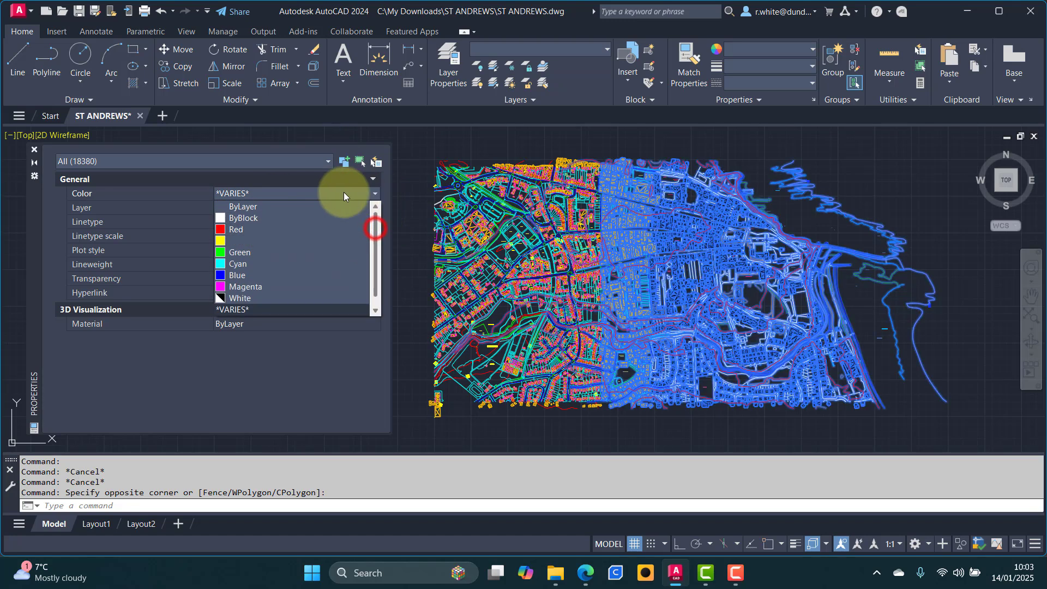
left_click(286, 206)
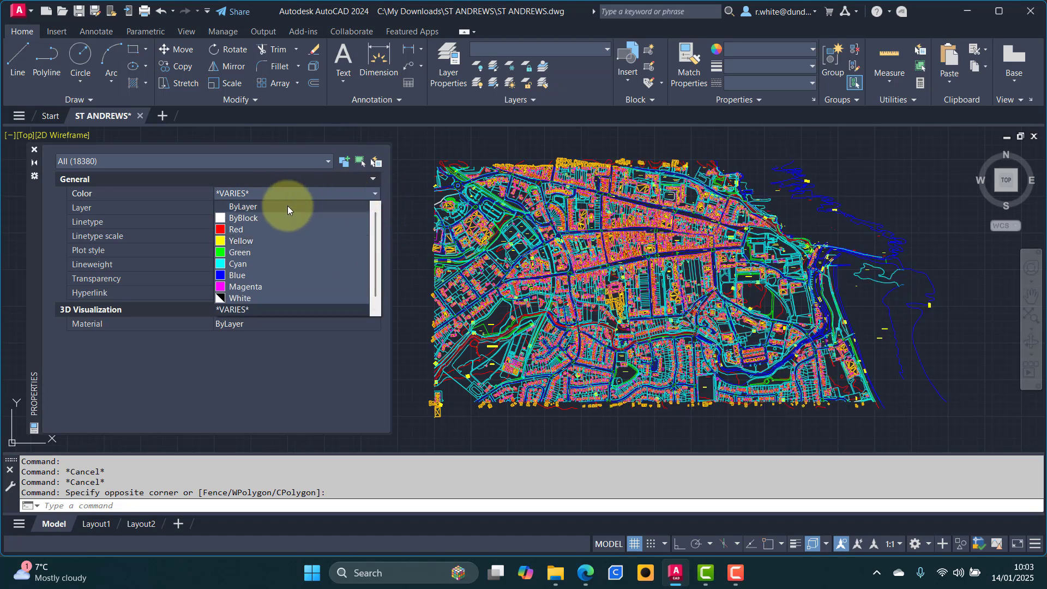
- Set the linetype of the selected eastern map objects to ByLayer and their linetype scale to 1
left_click(368, 221)
left_click(374, 221)
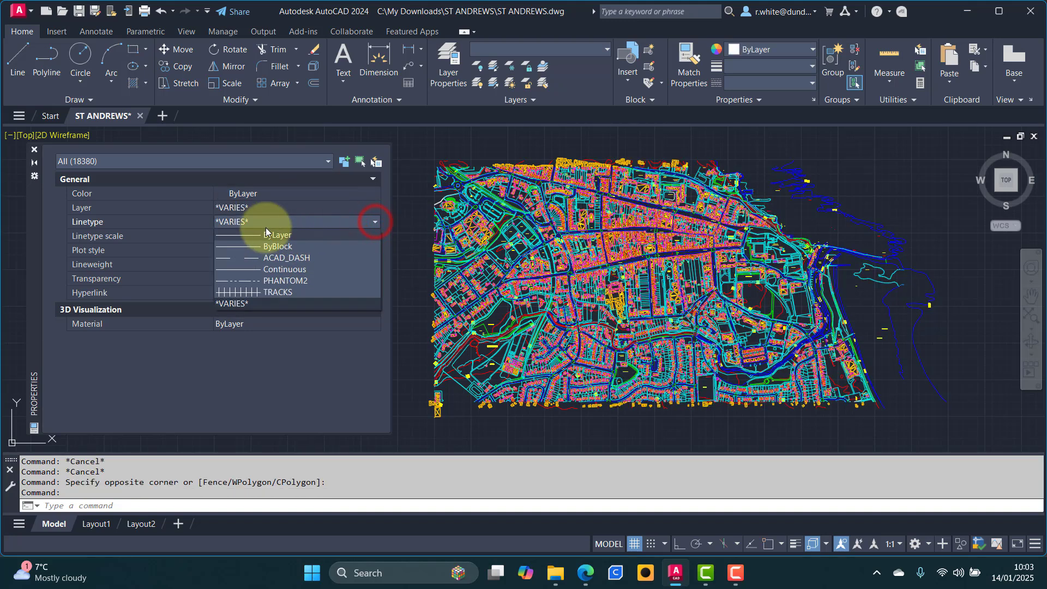
left_click(352, 240)
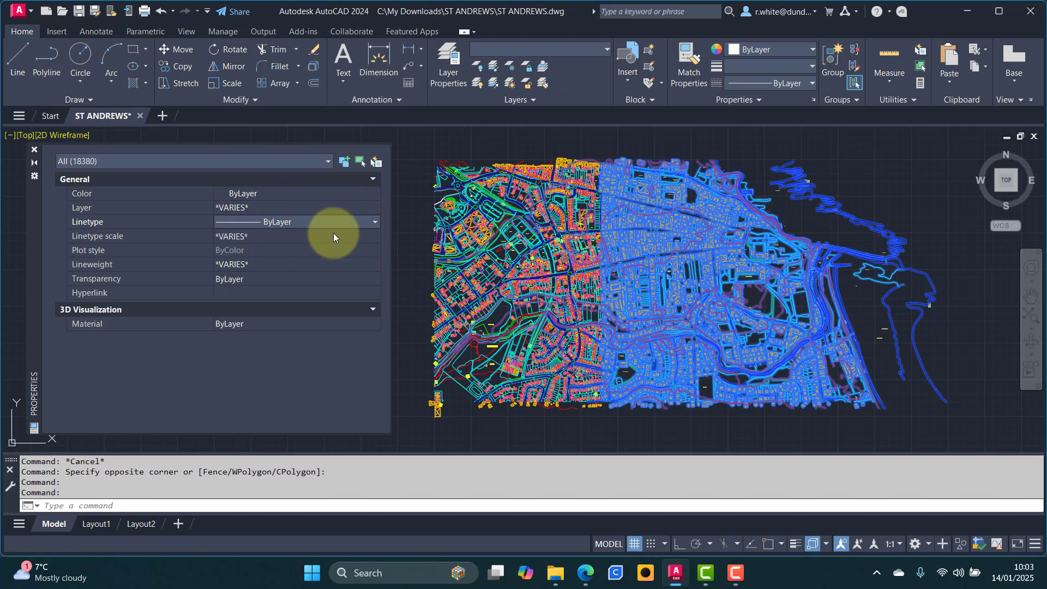
left_click(330, 235)
type("1")
key("Return")
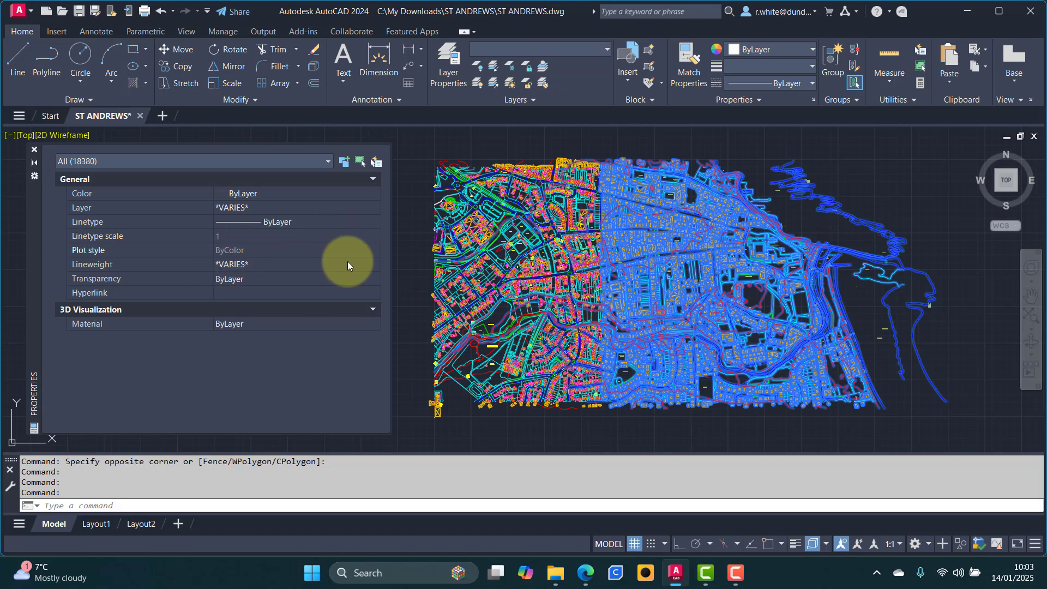
- Set the lineweight of the selected eastern map objects to Default, clear the selection and close the object properties
left_click(369, 267)
left_click(375, 264)
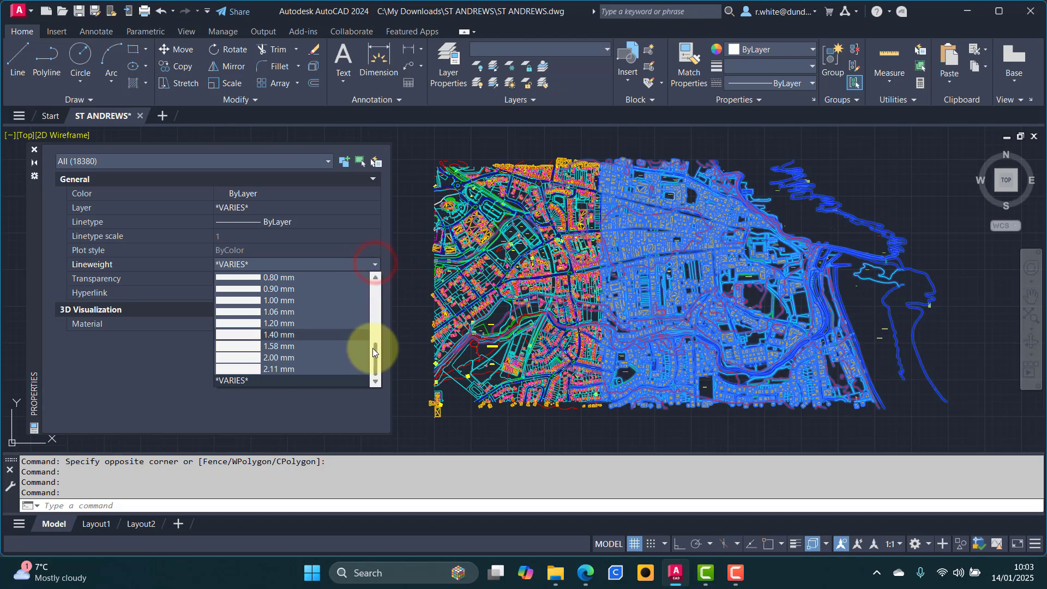
left_click_drag(376, 354, 374, 276)
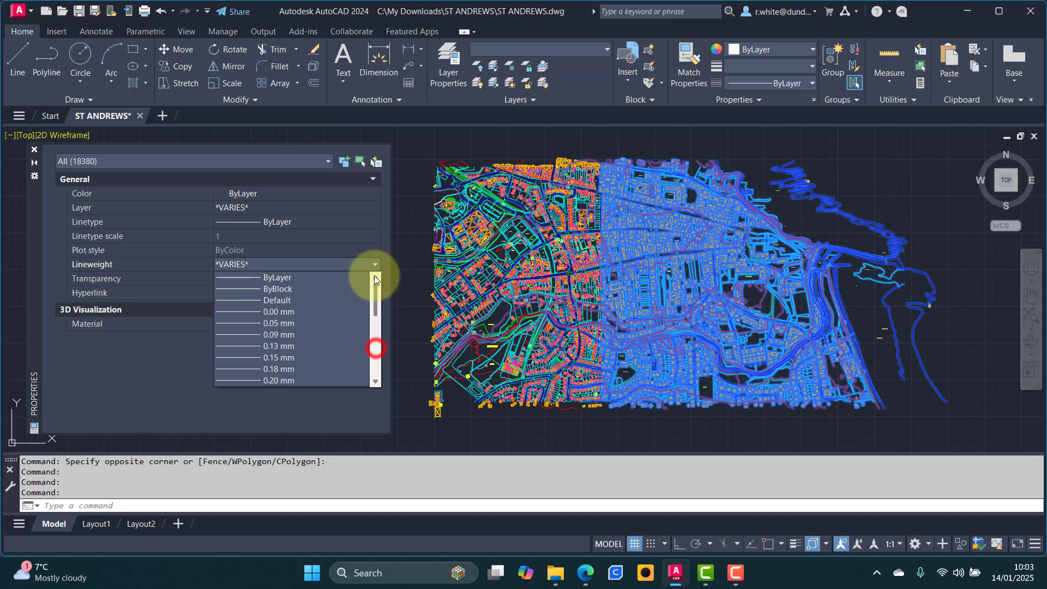
left_click(277, 300)
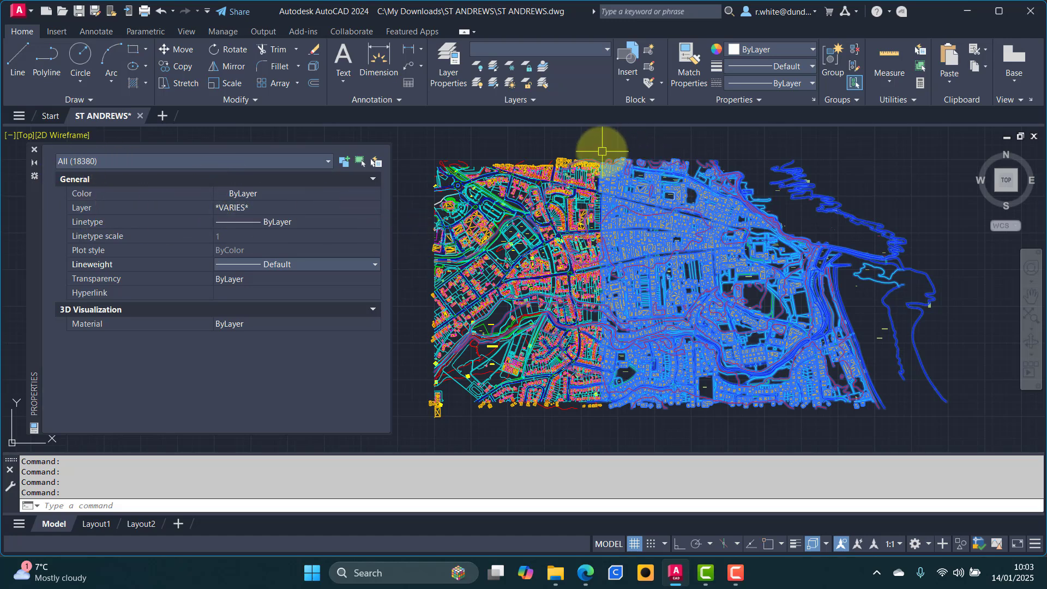
key("Escape")
key("Escape")
key("Escape")
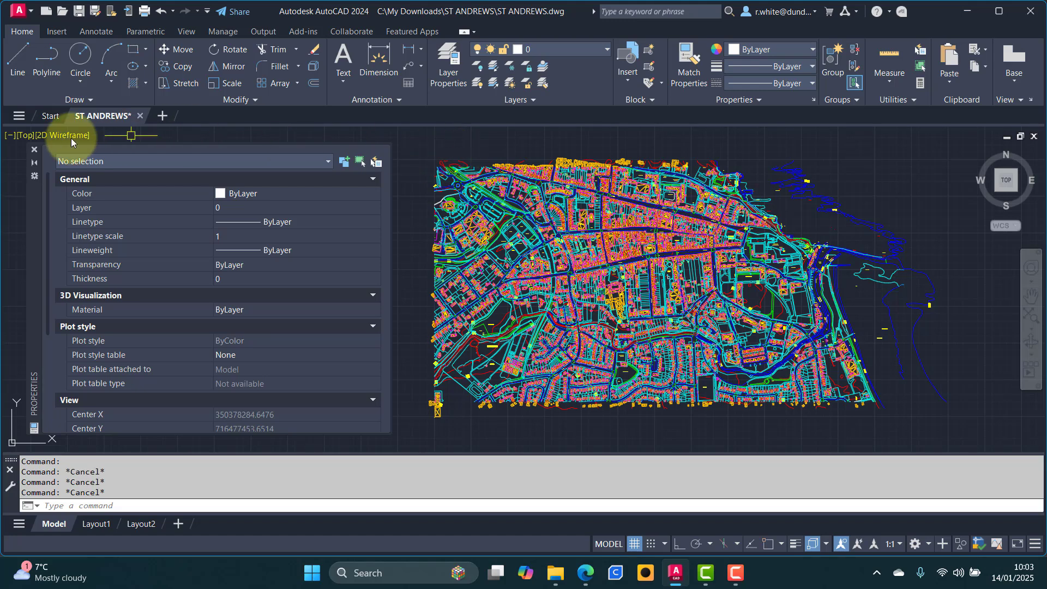
left_click(33, 150)
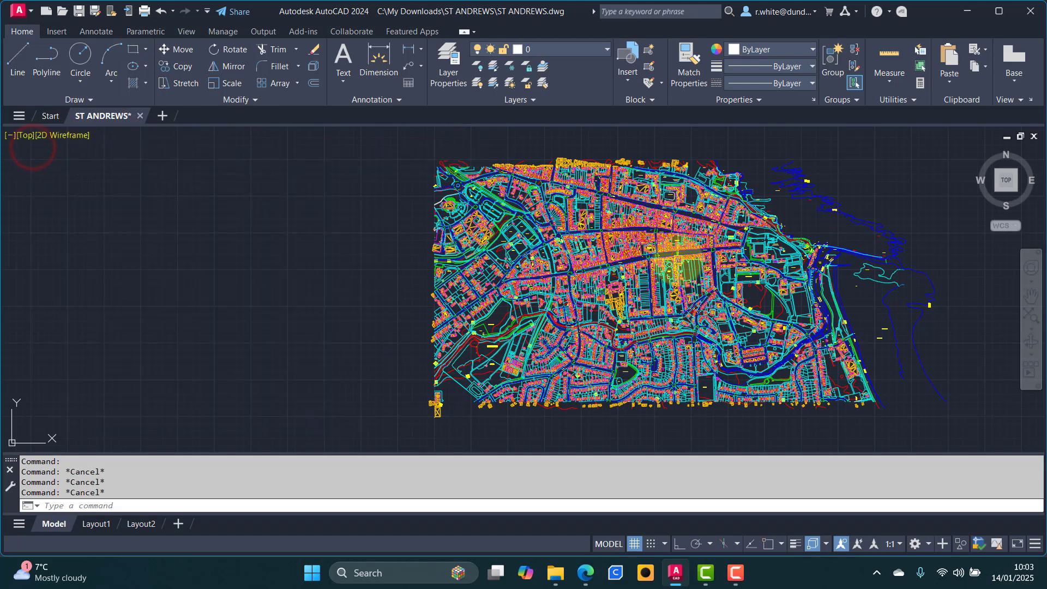
- Look through the drawing's layer list and save the drawing
middle_click_drag(708, 263, 563, 267)
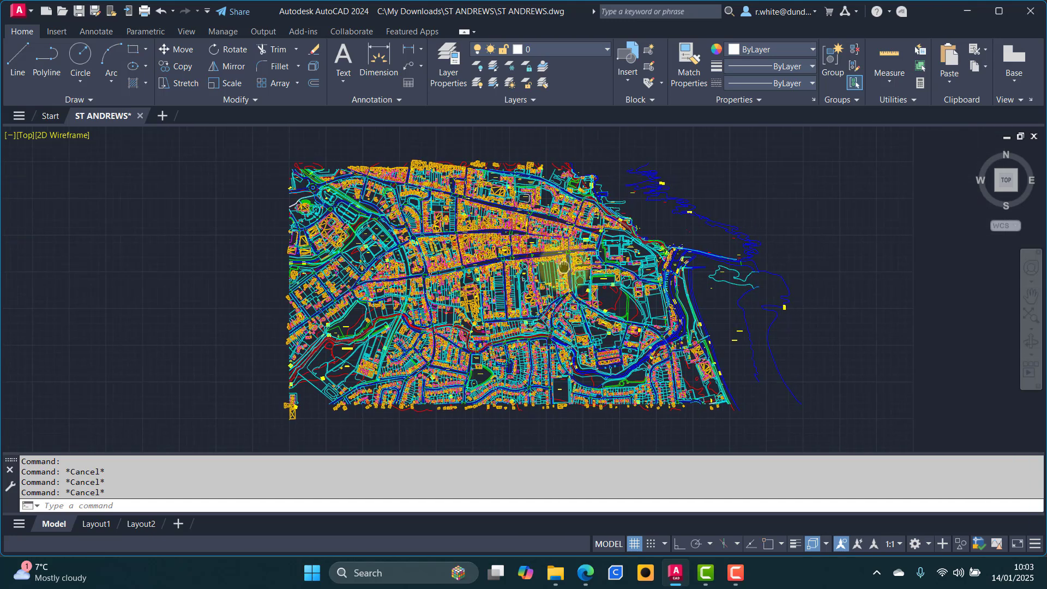
left_click(605, 50)
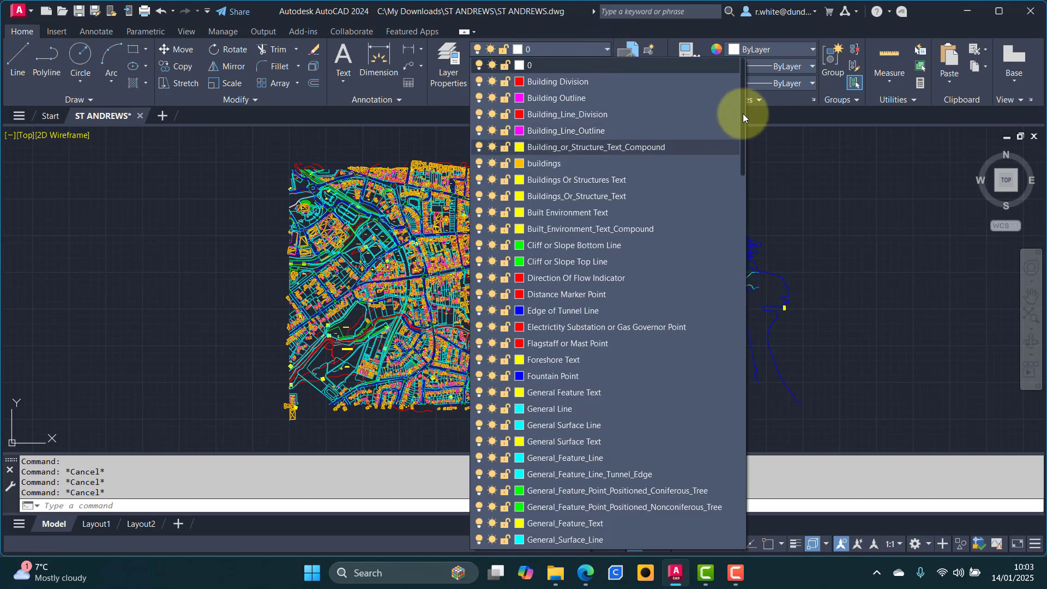
left_click_drag(742, 114, 659, 89)
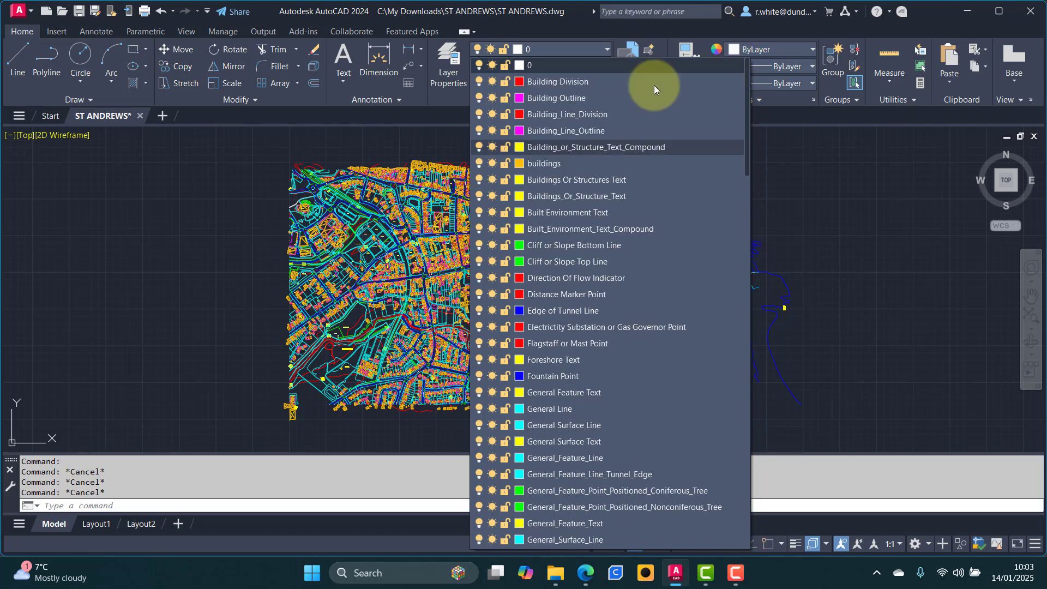
left_click(201, 194)
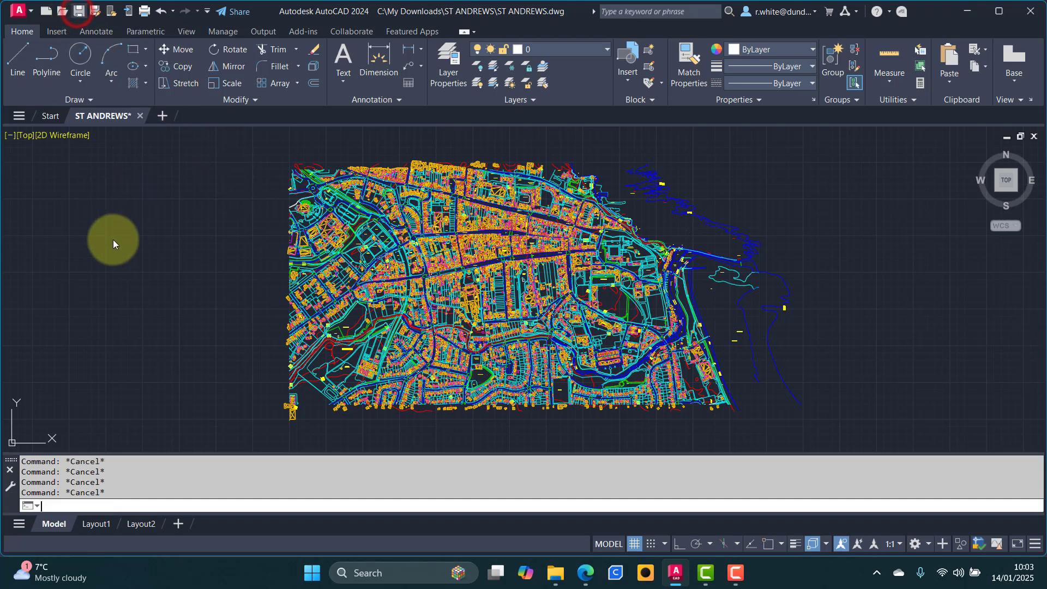
key("ctrl+s")
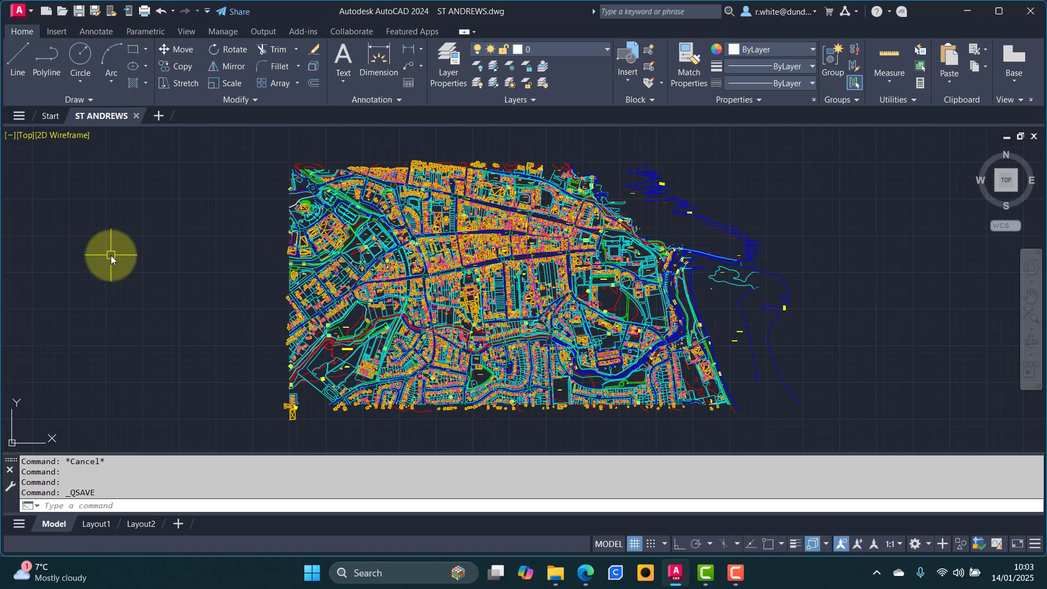
- Purge all unused named items from the drawing, confirming the purge for all checked items at once
type("PURGE")
key("Return")
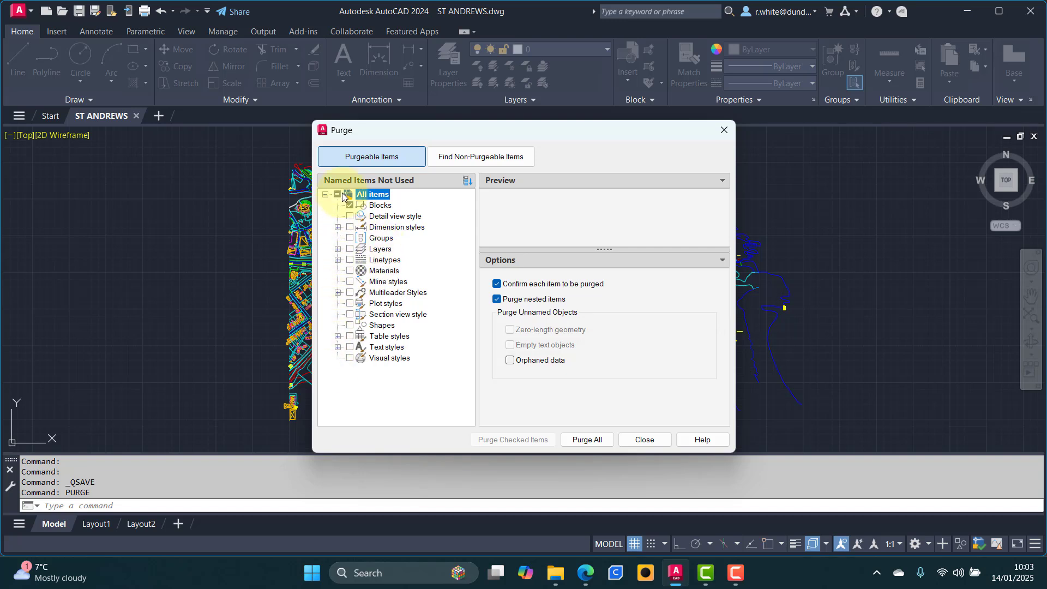
left_click(591, 442)
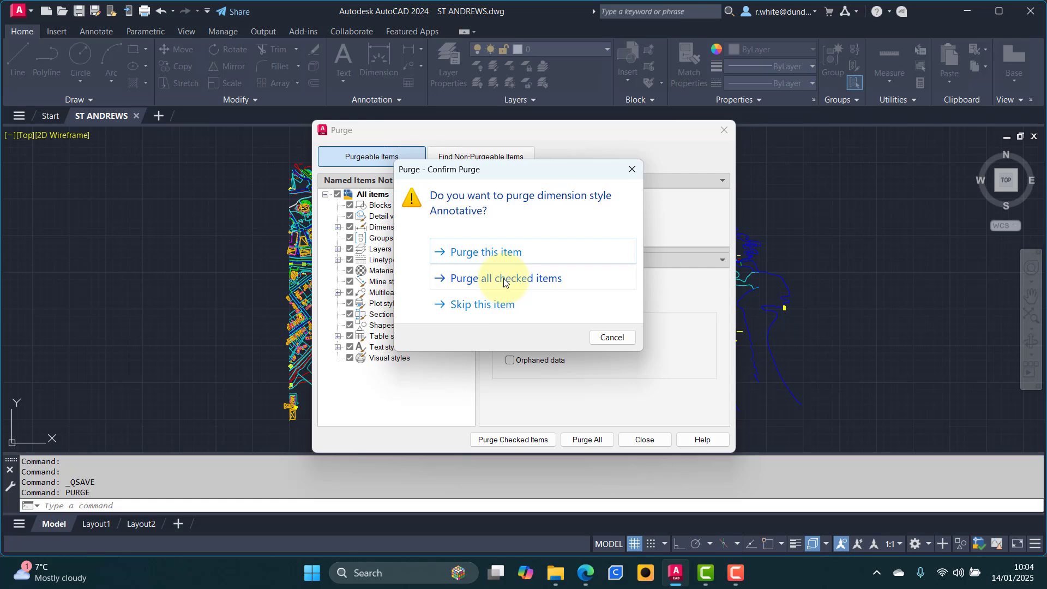
left_click(505, 279)
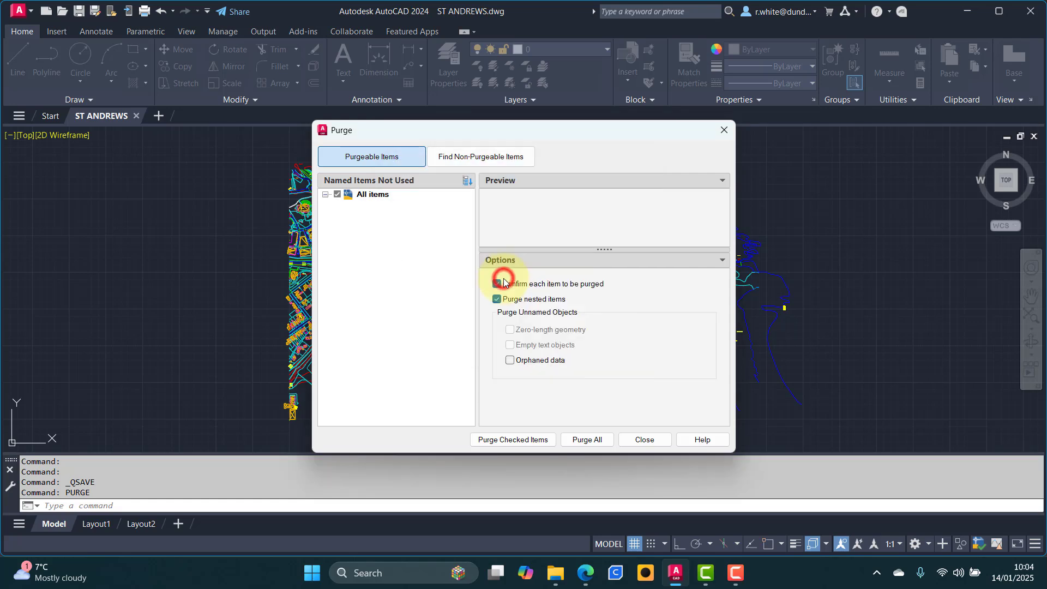
left_click(643, 439)
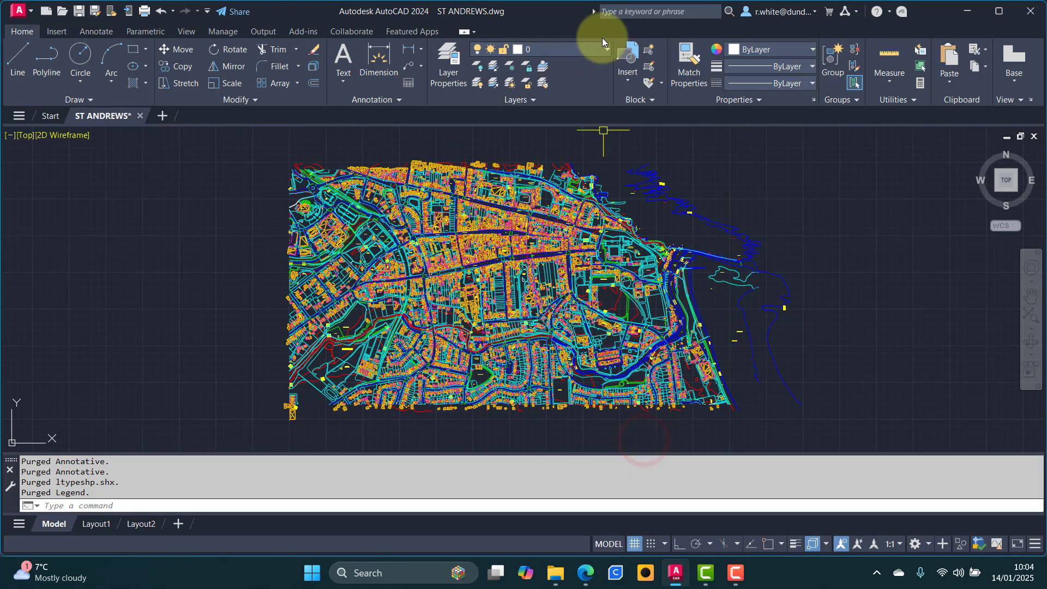
- Review the layers remaining in the layer list after the purge
left_click(607, 51)
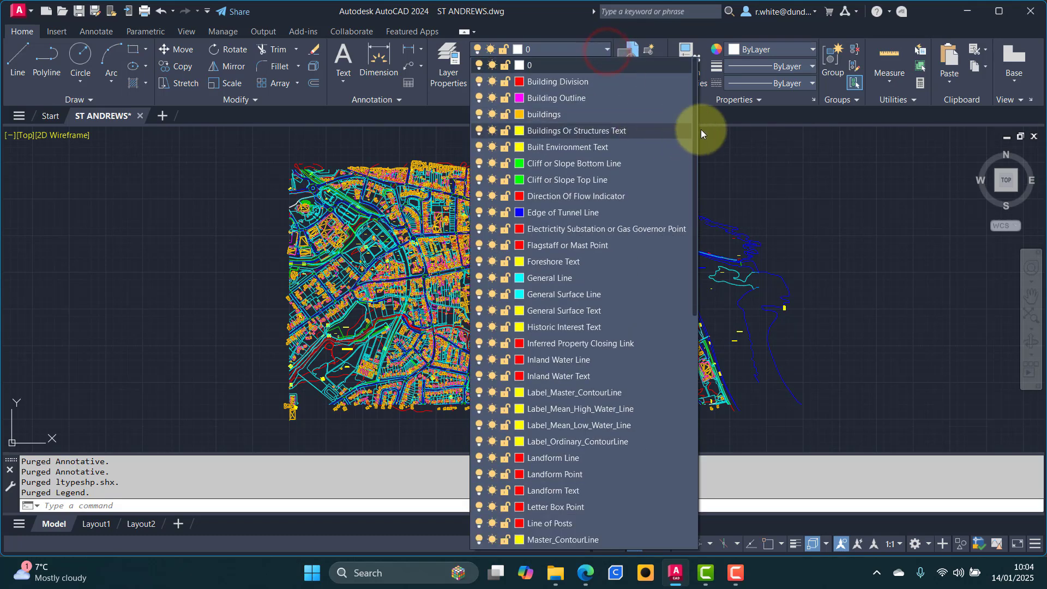
left_click_drag(694, 136, 684, 104)
left_click(276, 151)
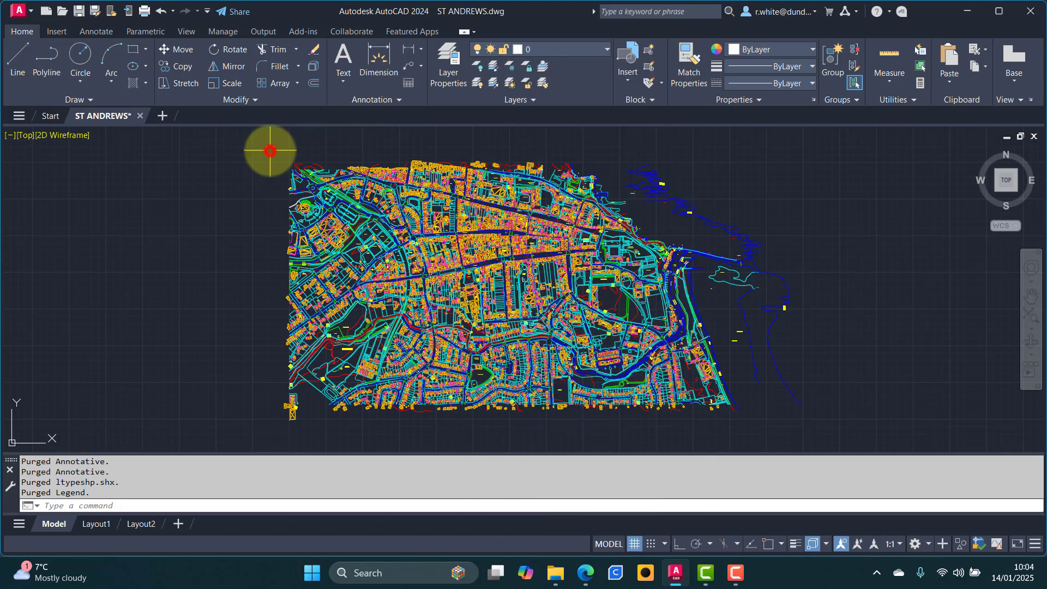
key("Escape")
key("Escape")
key("Escape")
- Open the layer properties and select the Water Issues Sinks or Spring Point, Watercourse Line, Well Point and Sluice or Wir Point layers
left_click(448, 71)
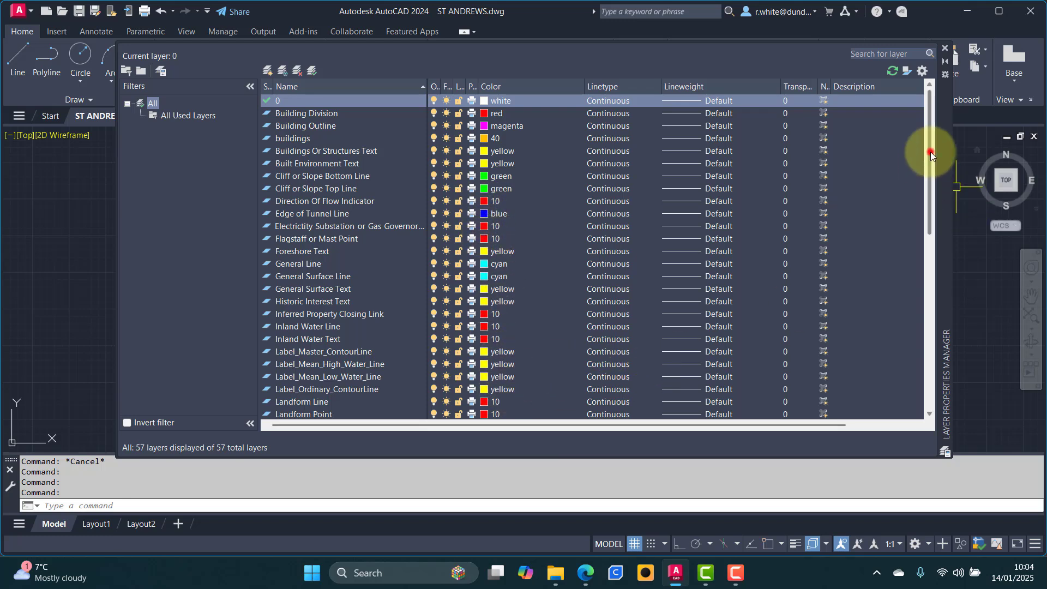
left_click_drag(930, 152, 955, 335)
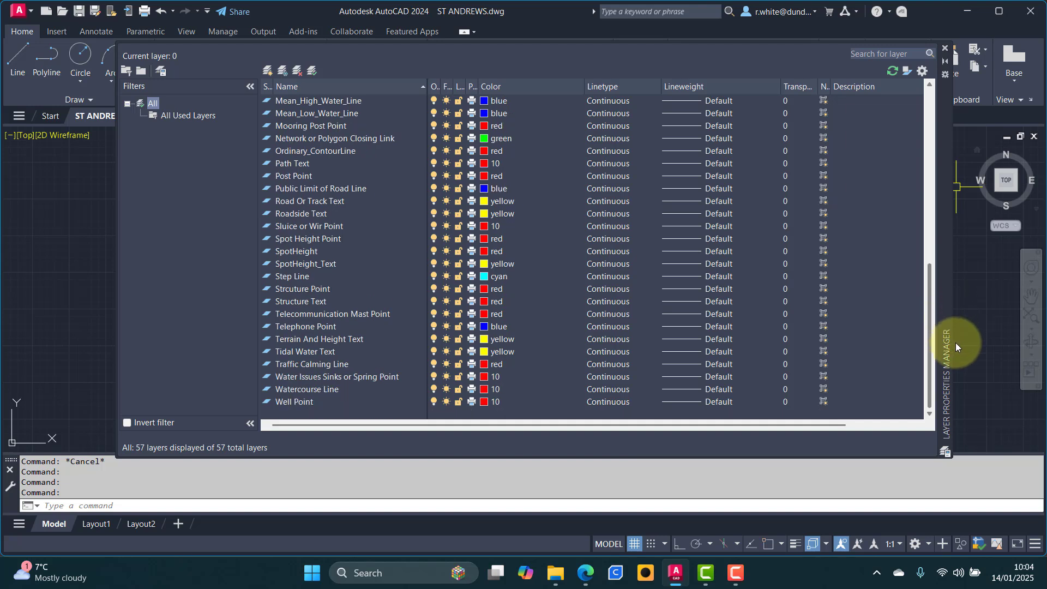
left_click(303, 376)
left_click(299, 389, "shift")
left_click(298, 403, "shift")
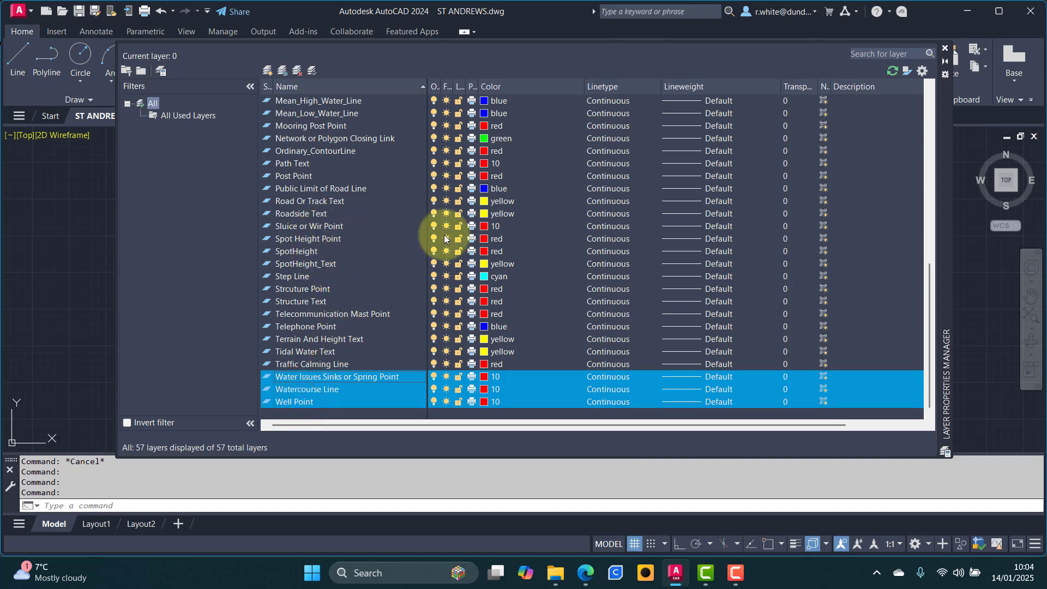
left_click(306, 226, "ctrl")
scroll(404, 198, "up", 1)
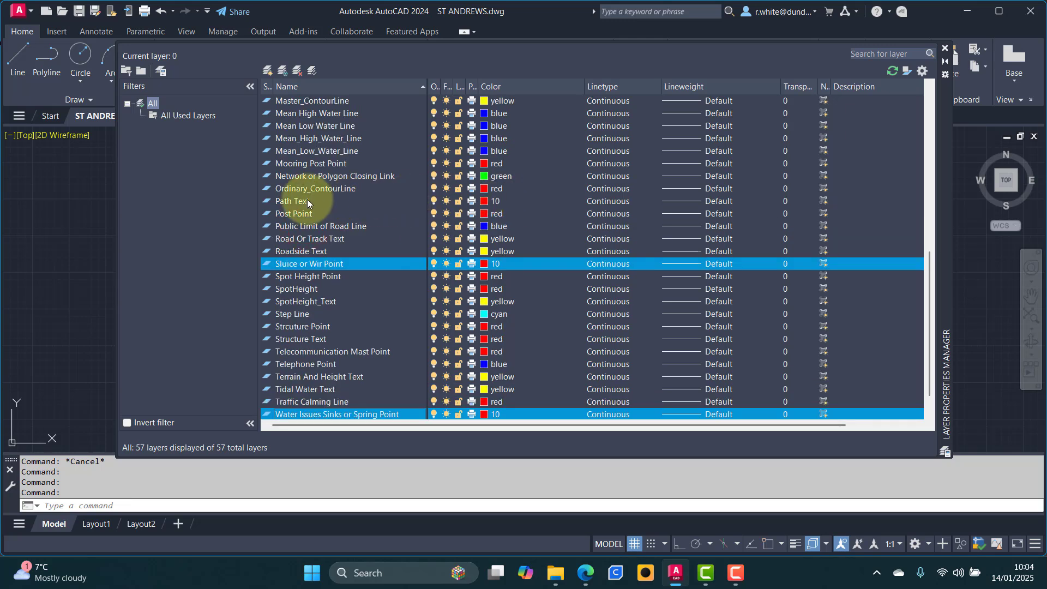
- Add the Inland Water Line, Inland Water Text and Direction Of Flow Indicator layers to the selection and set the selected layers' colour to blue
scroll(460, 191, "up", 3)
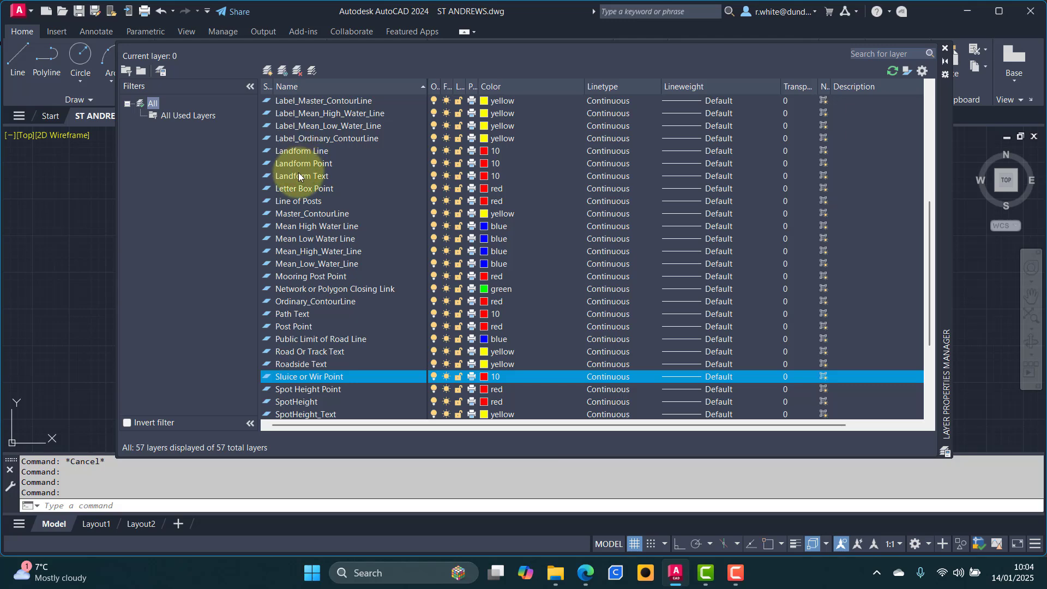
scroll(398, 173, "up", 2)
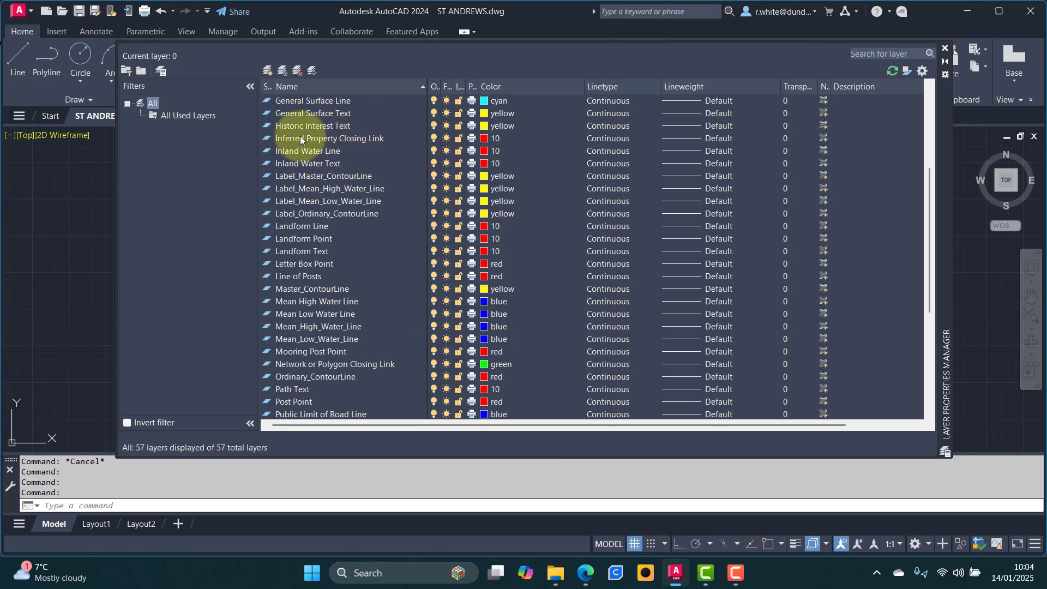
left_click(289, 150)
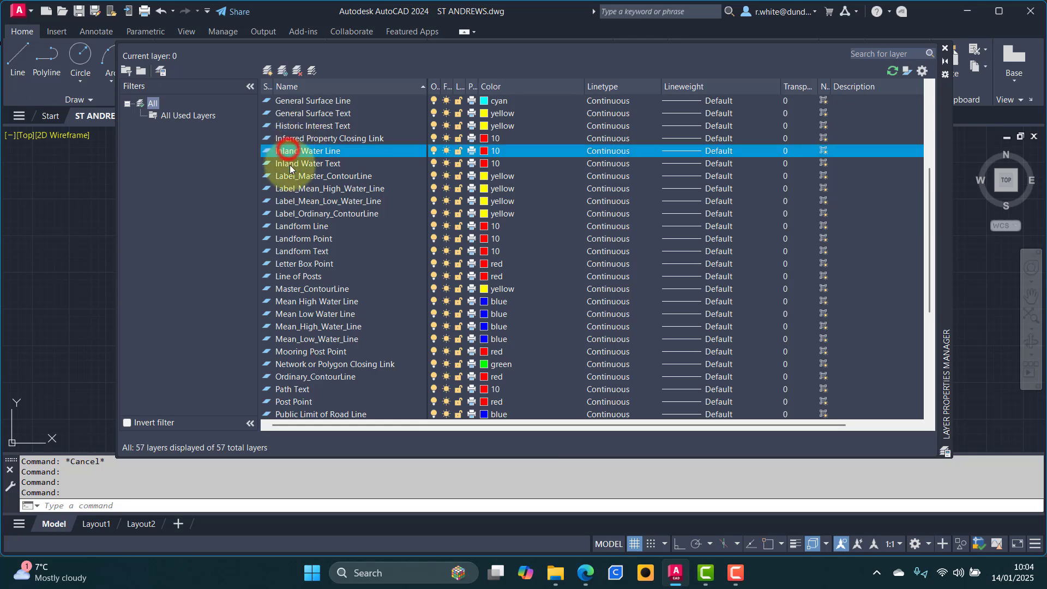
left_click(289, 164, "shift")
scroll(453, 174, "up", 5)
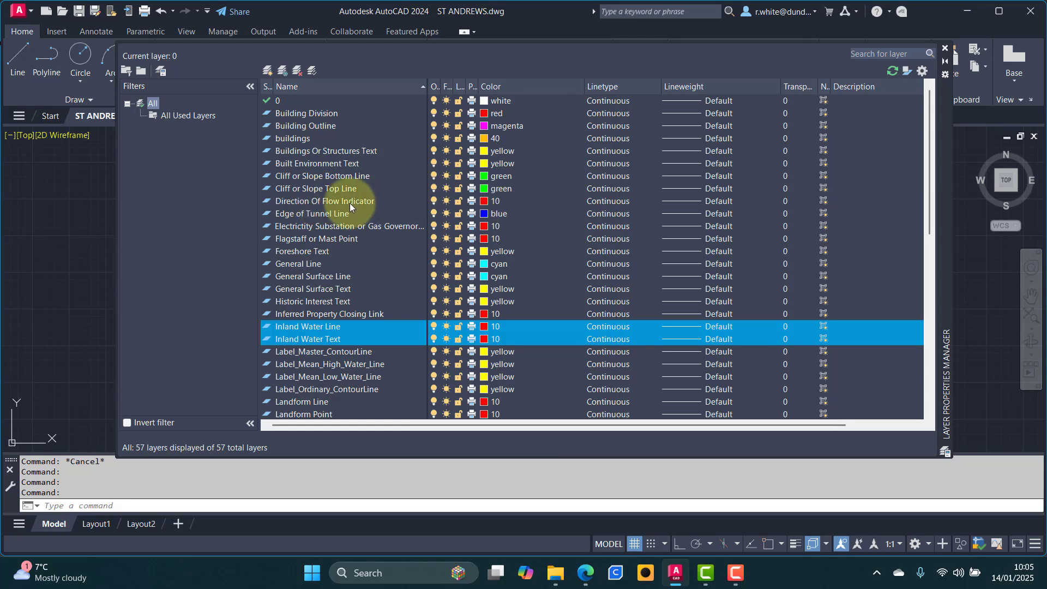
left_click(326, 201, "ctrl")
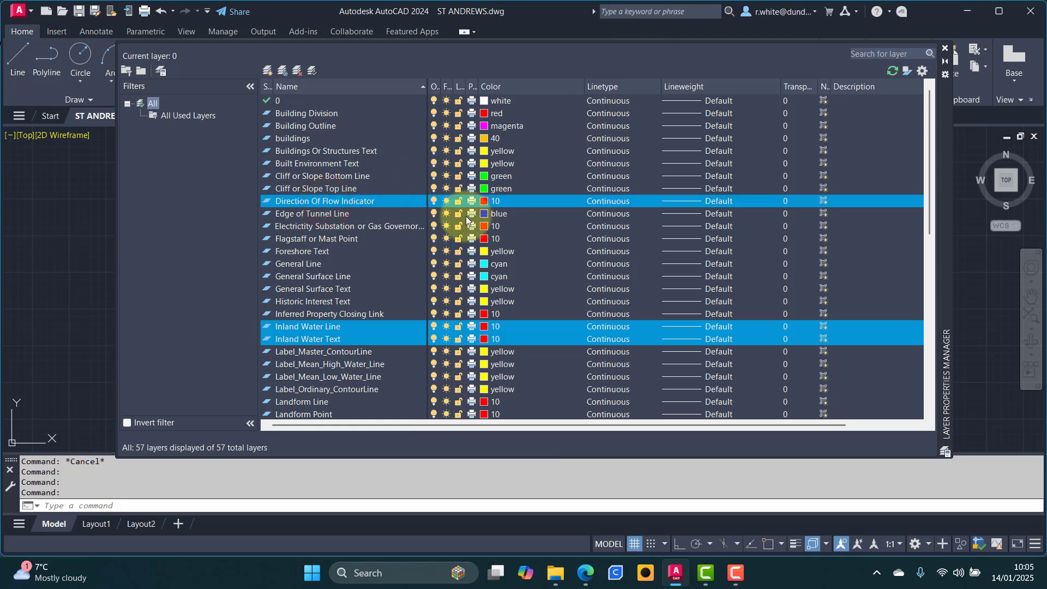
scroll(466, 216, "down", 10)
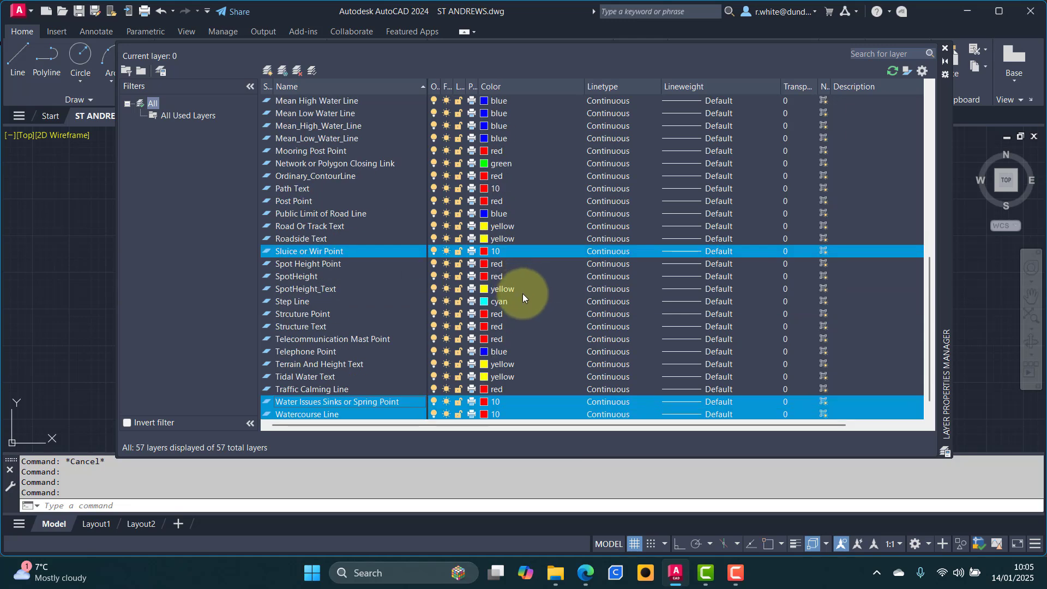
scroll(522, 296, "up", 2)
scroll(495, 215, "up", 3)
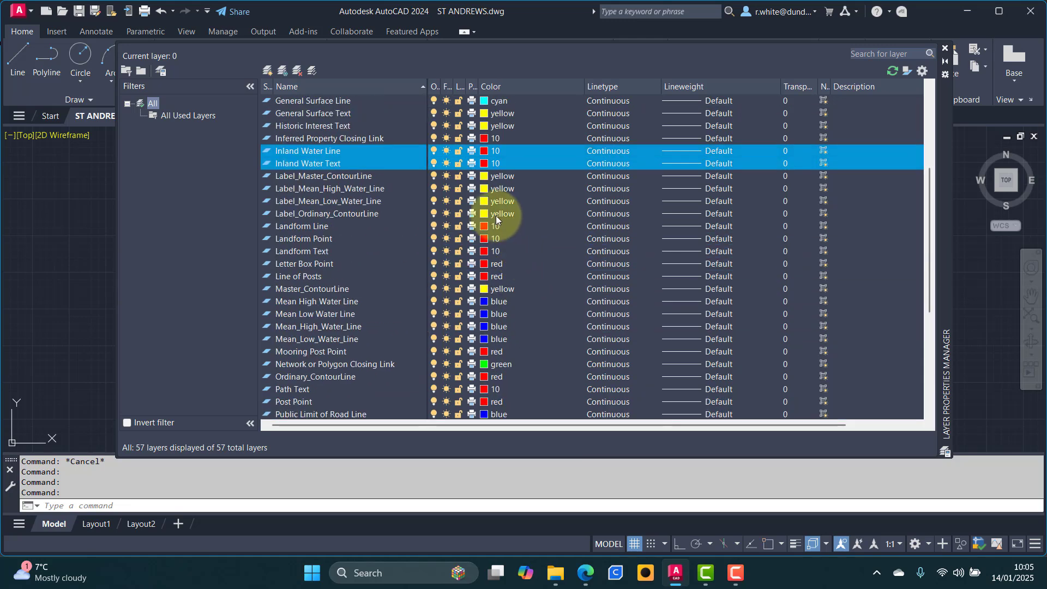
left_click(485, 151)
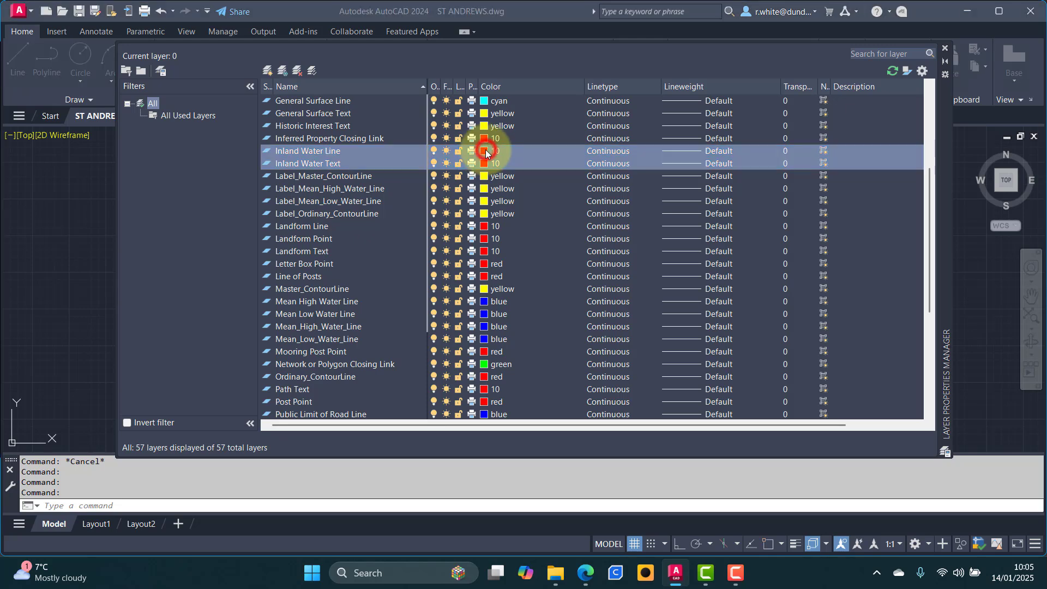
left_click(644, 250)
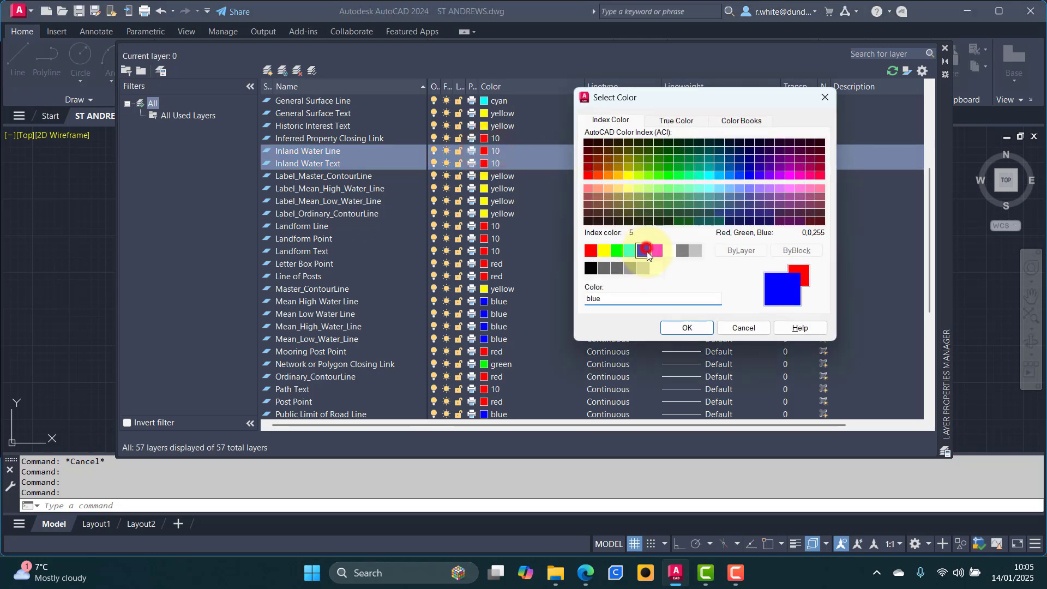
left_click(698, 328)
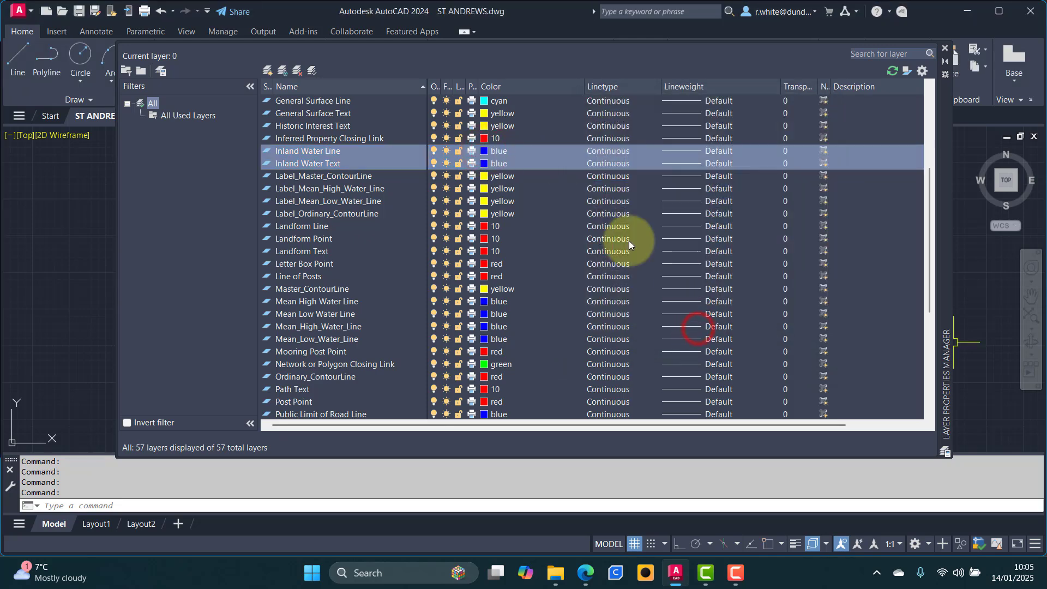
- Set the colour of the Inferred Property Closing Link layer to red
left_click(329, 139)
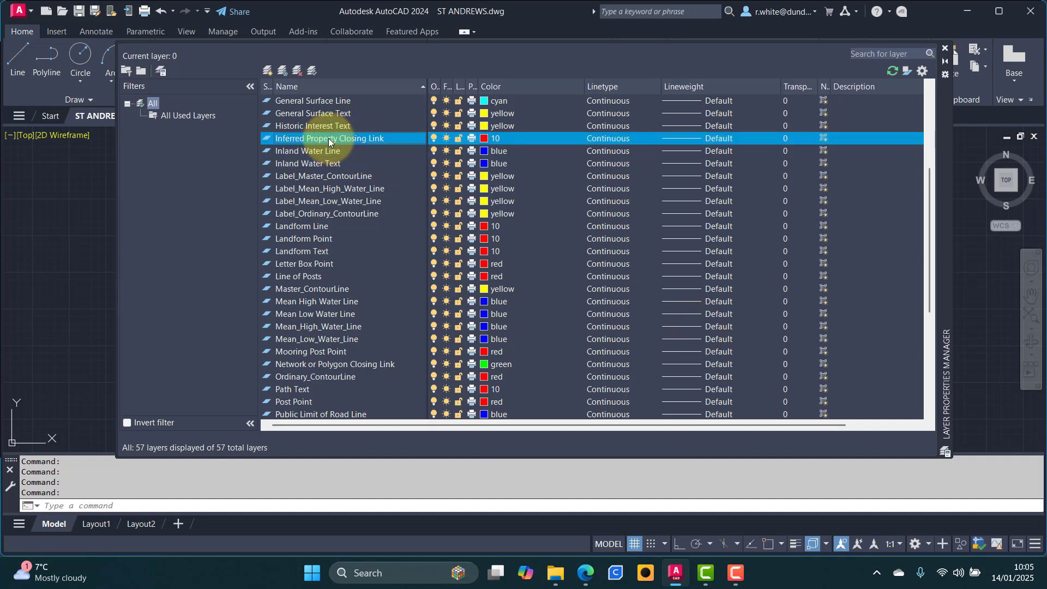
left_click(484, 139)
left_click(590, 250)
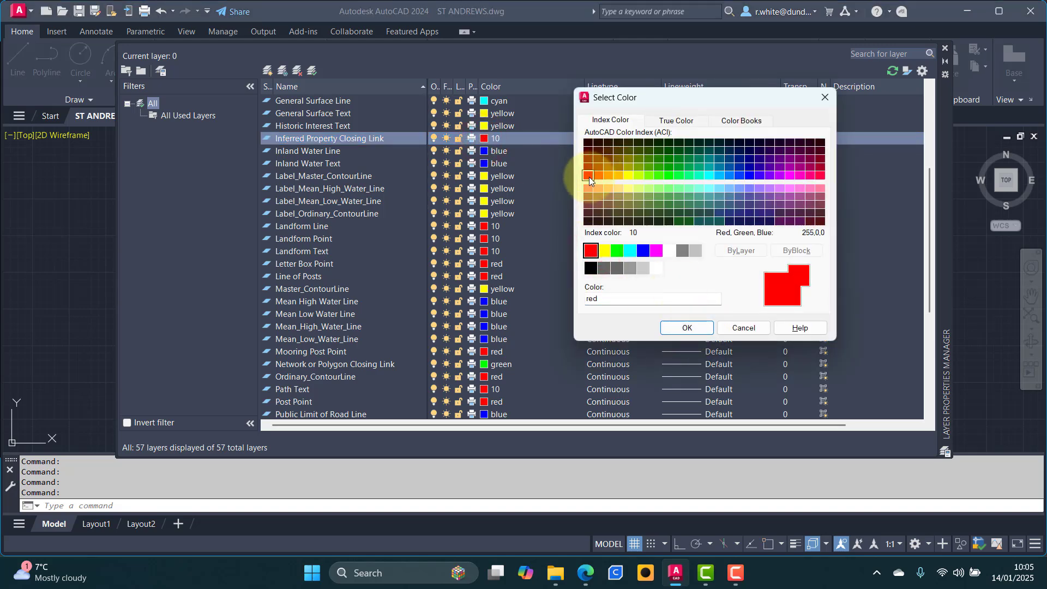
left_click(684, 327)
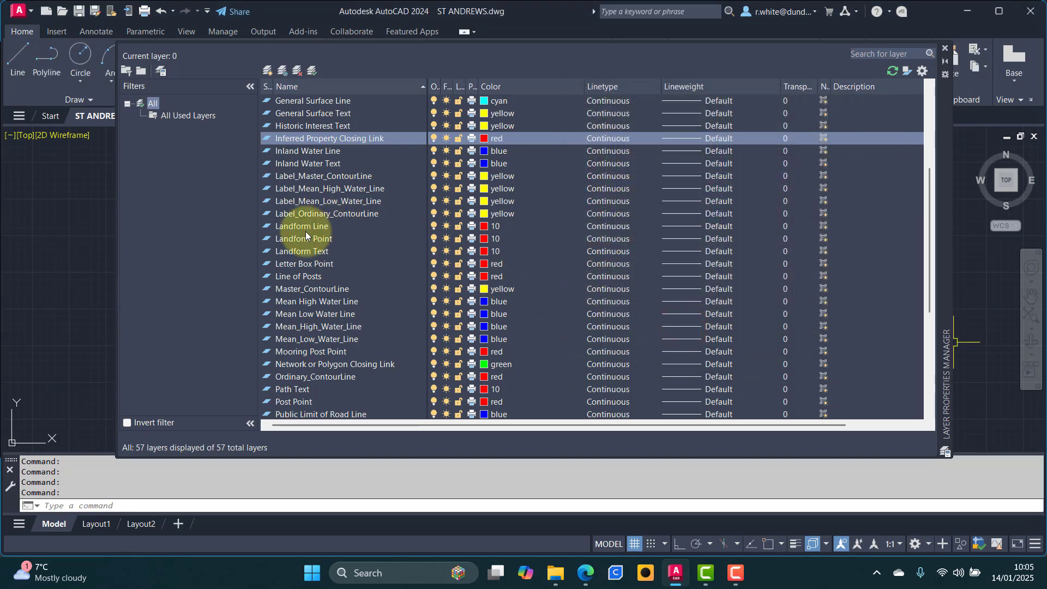
- Select the Landform Line, Landform Point and Landform Text layers and set their colour to green
left_click(301, 227)
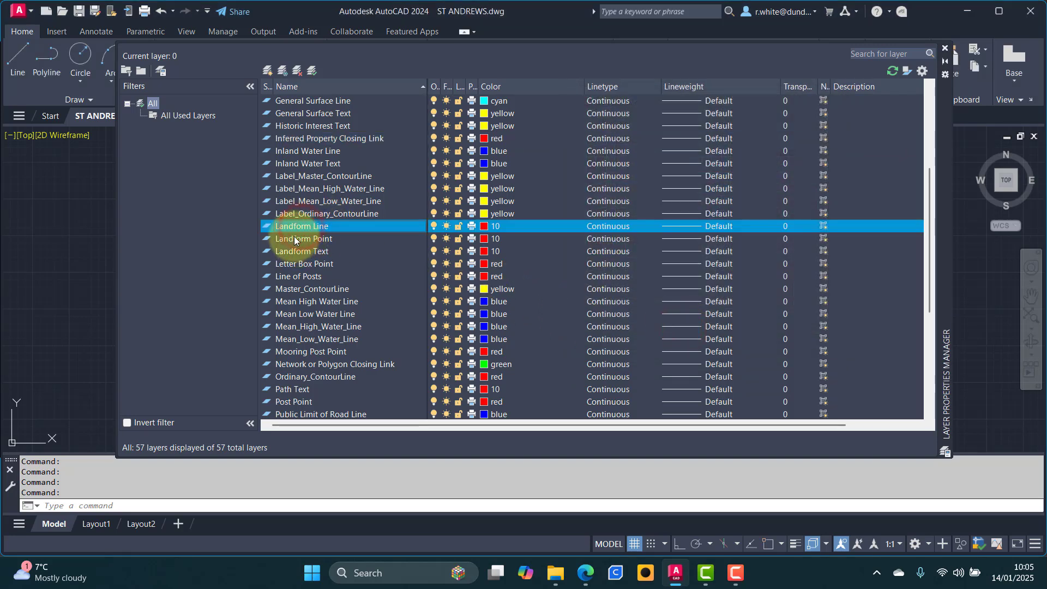
left_click(294, 238, "ctrl")
left_click(293, 250, "ctrl")
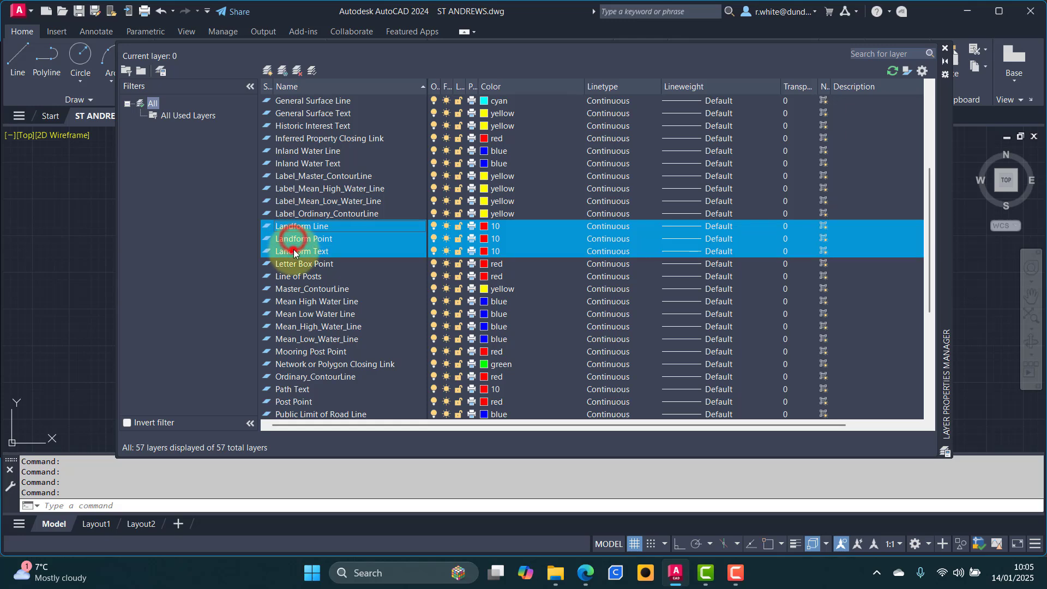
left_click(484, 227)
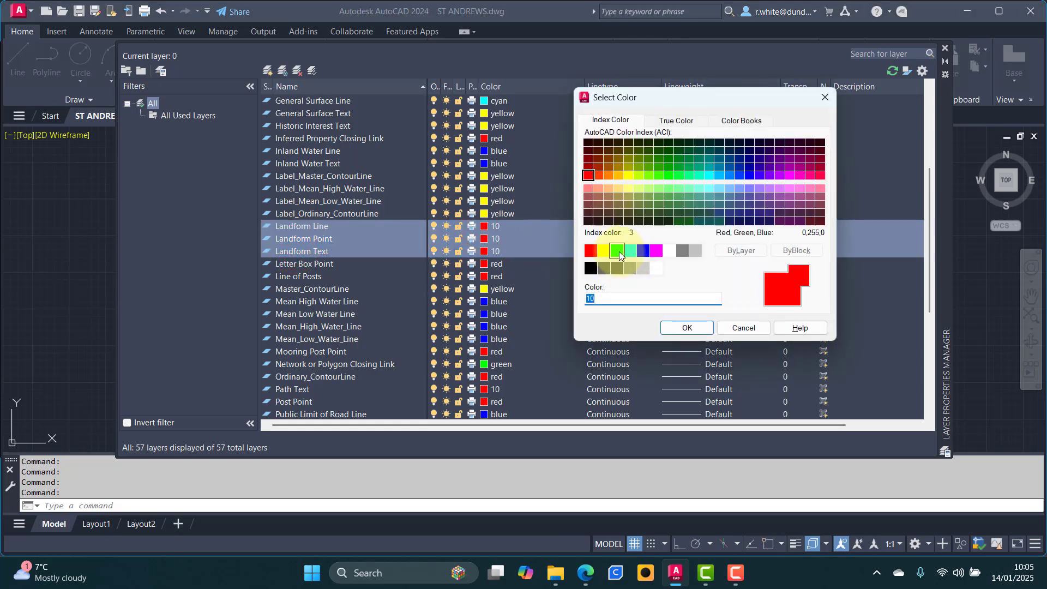
left_click(618, 251)
left_click(687, 327)
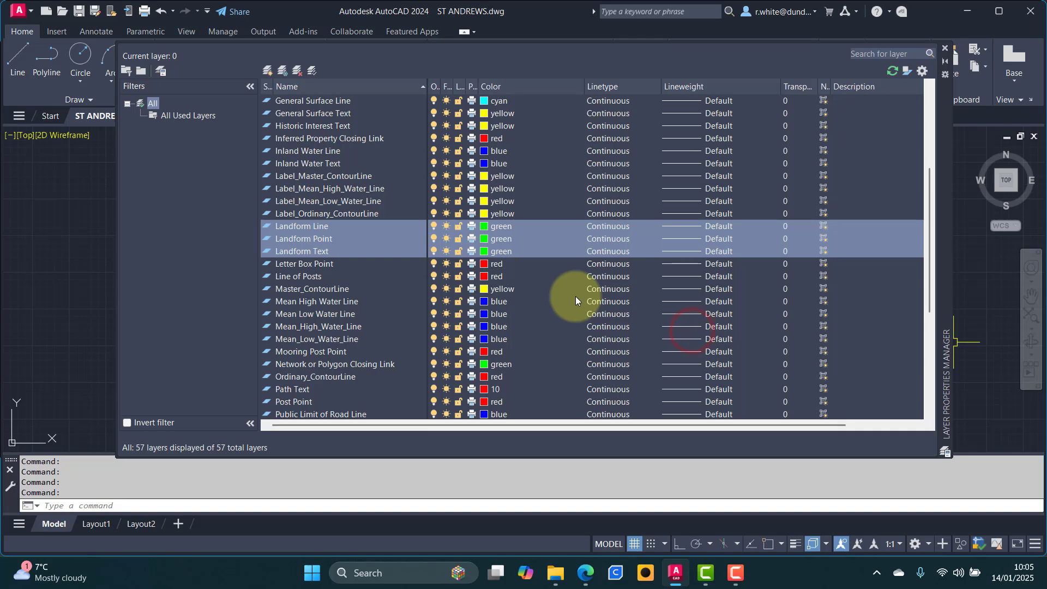
- Set the colour of the Path Text layer to yellow
scroll(575, 296, "down", 3)
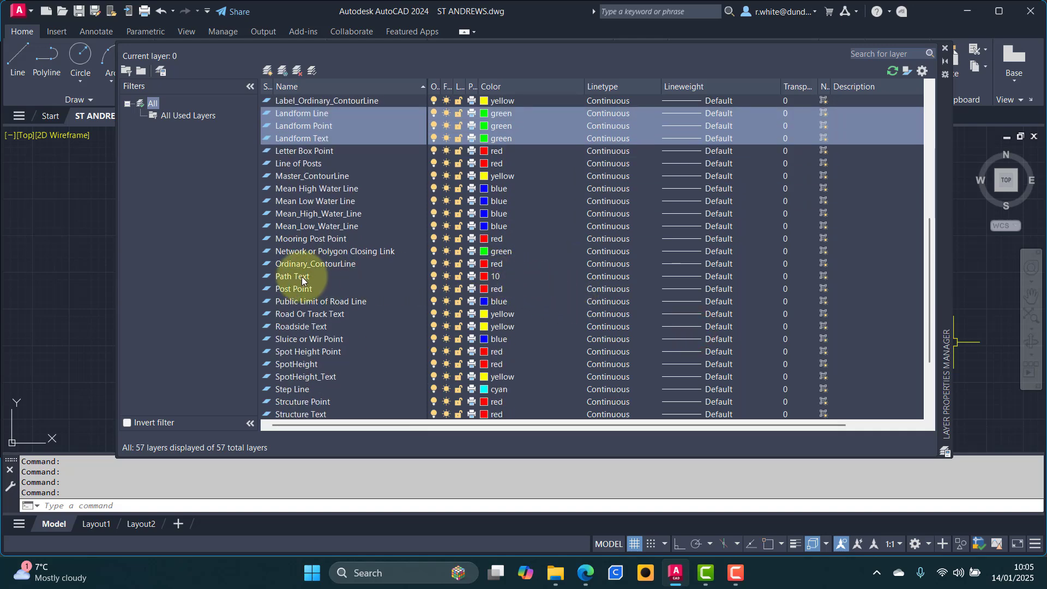
left_click(290, 278)
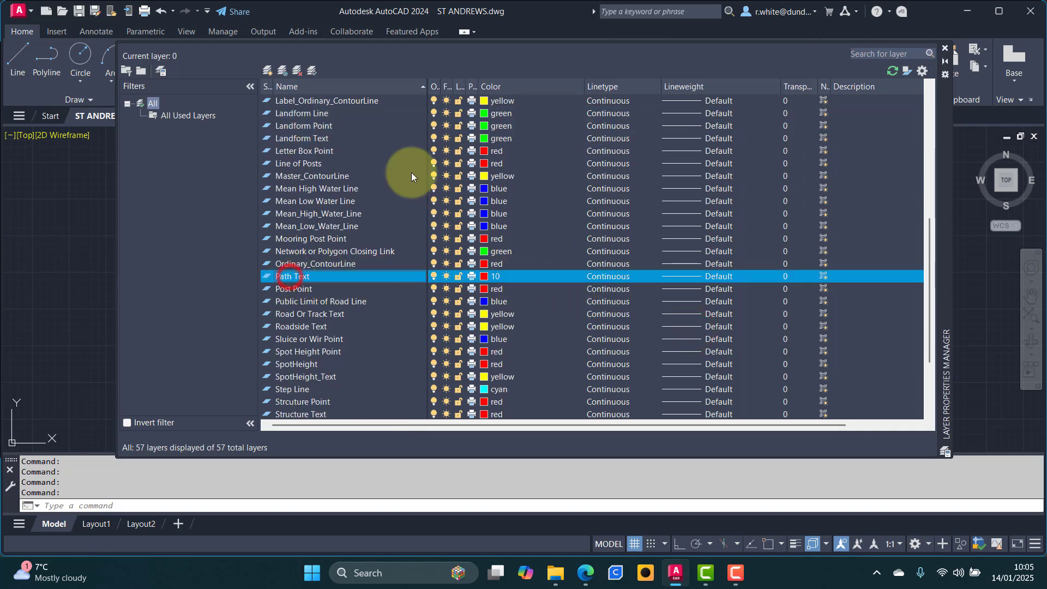
left_click(483, 278)
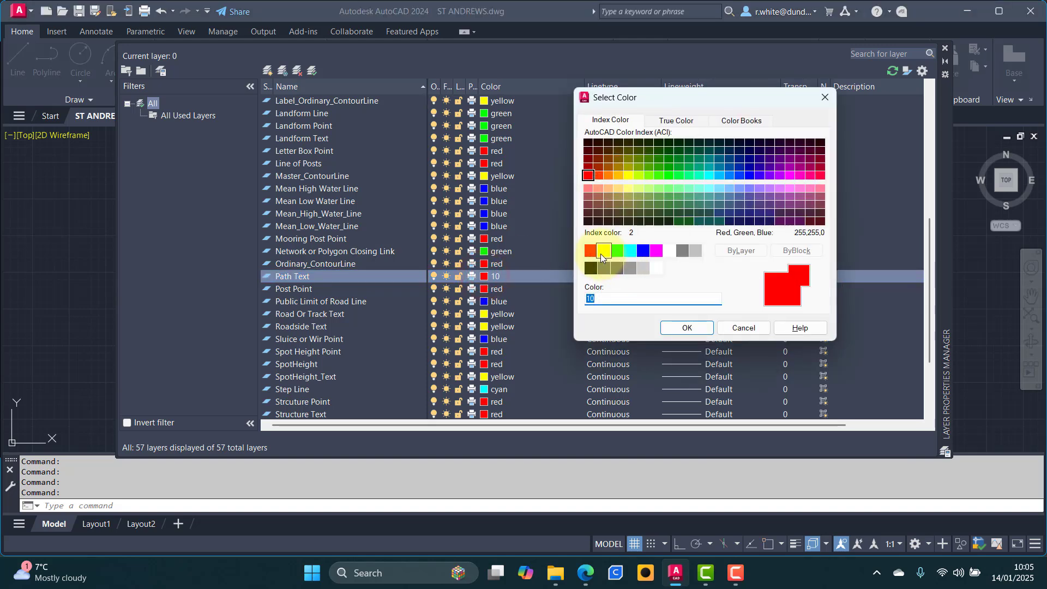
left_click(604, 251)
left_click(687, 327)
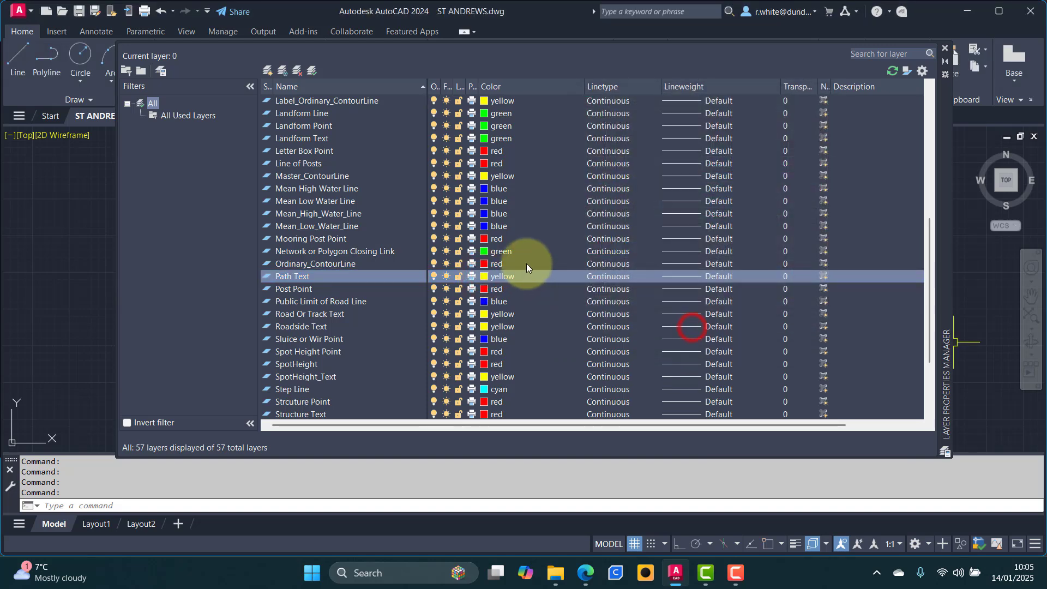
- Set the colour of the Electrictity Substation or Gas Governor and Flagstaff or Mast Point layers to cyan
scroll(526, 265, "down", 1)
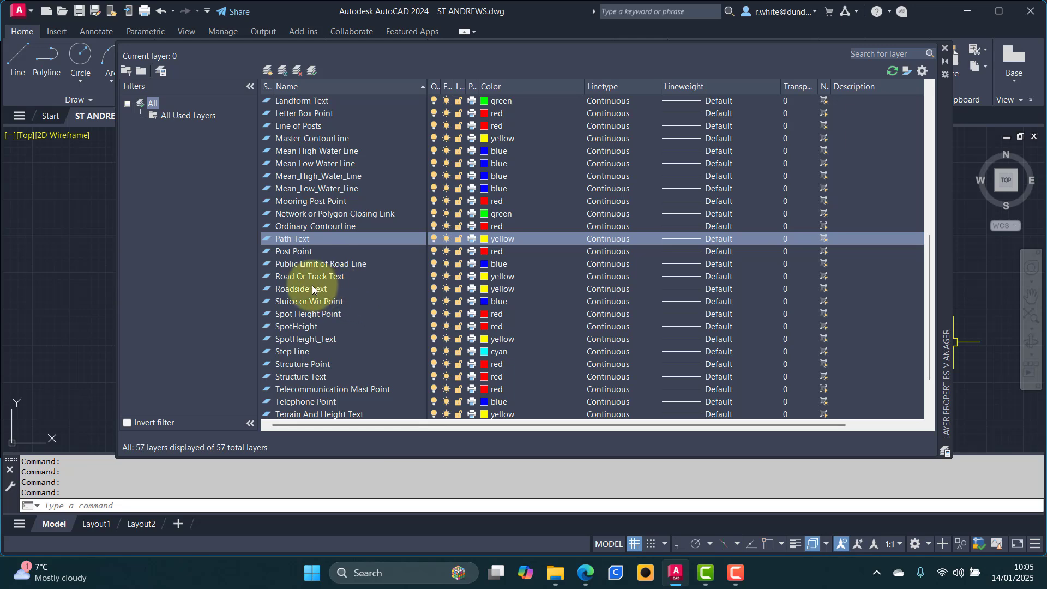
scroll(485, 312, "down", 2)
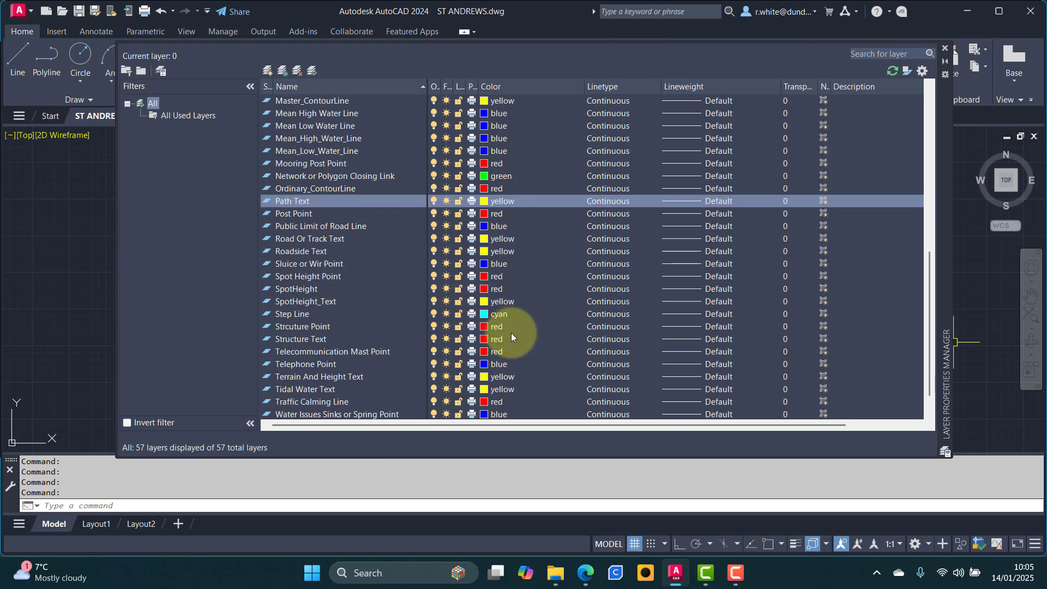
scroll(513, 332, "up", 10)
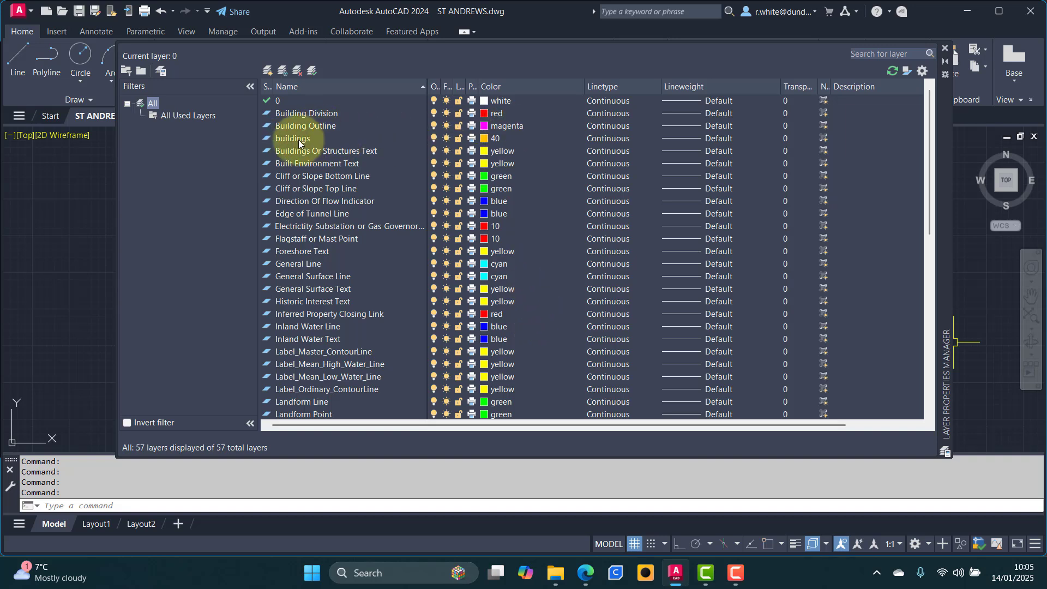
left_click(293, 225)
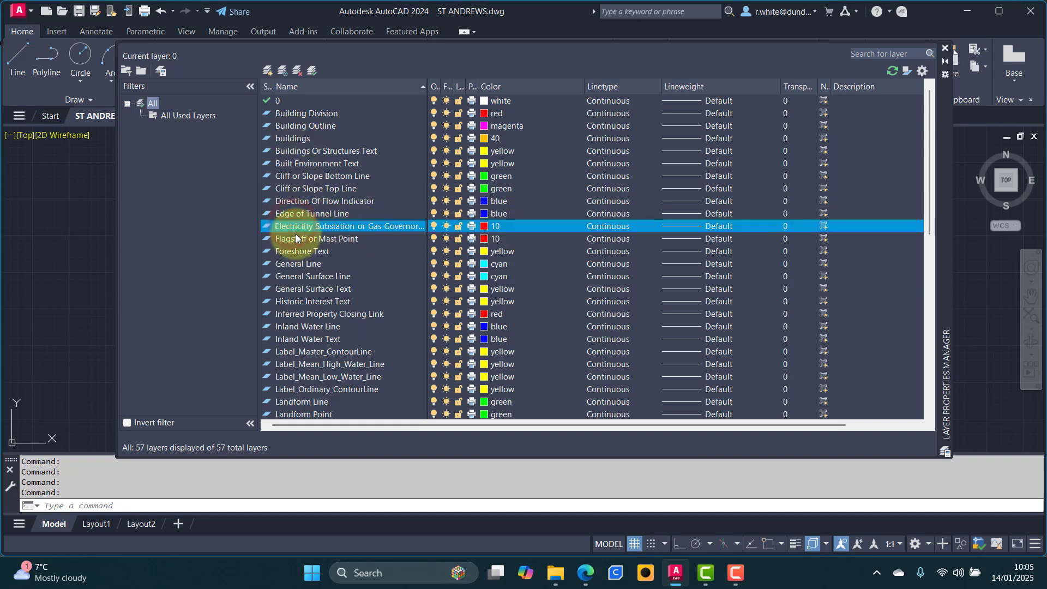
left_click(295, 234, "shift")
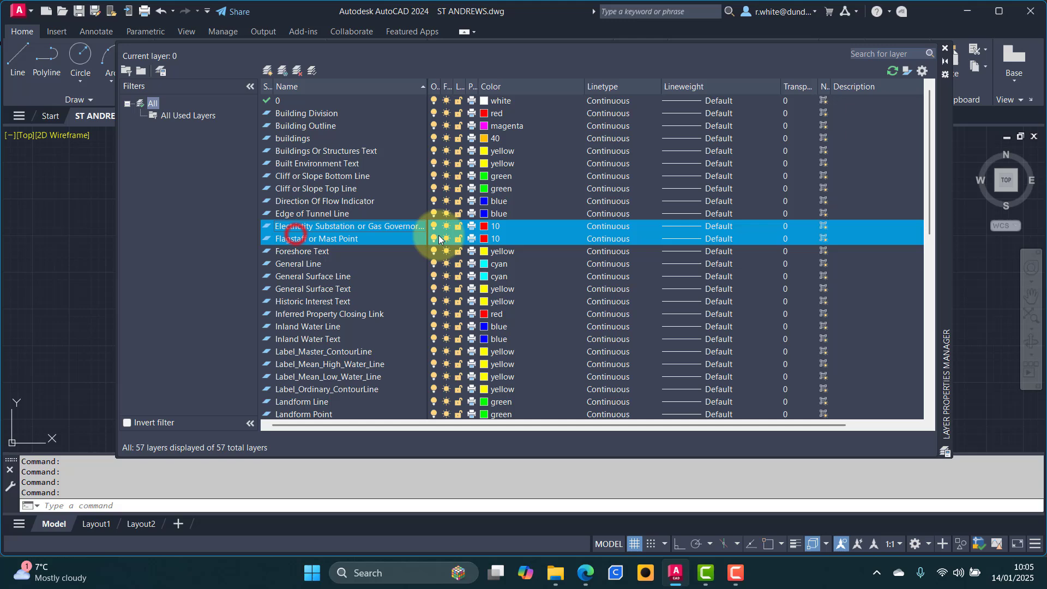
left_click(484, 229)
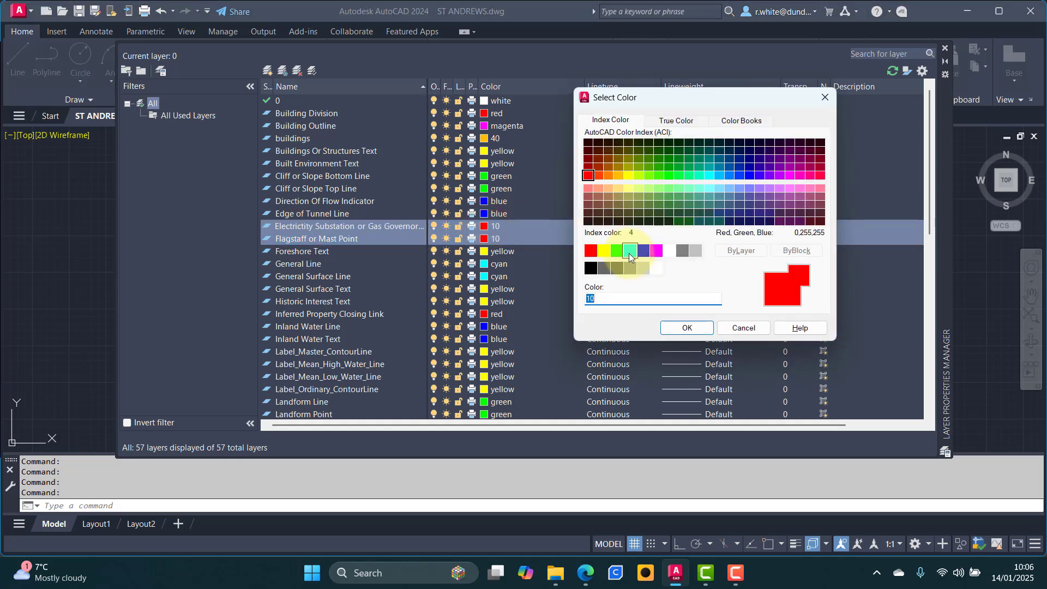
left_click(630, 251)
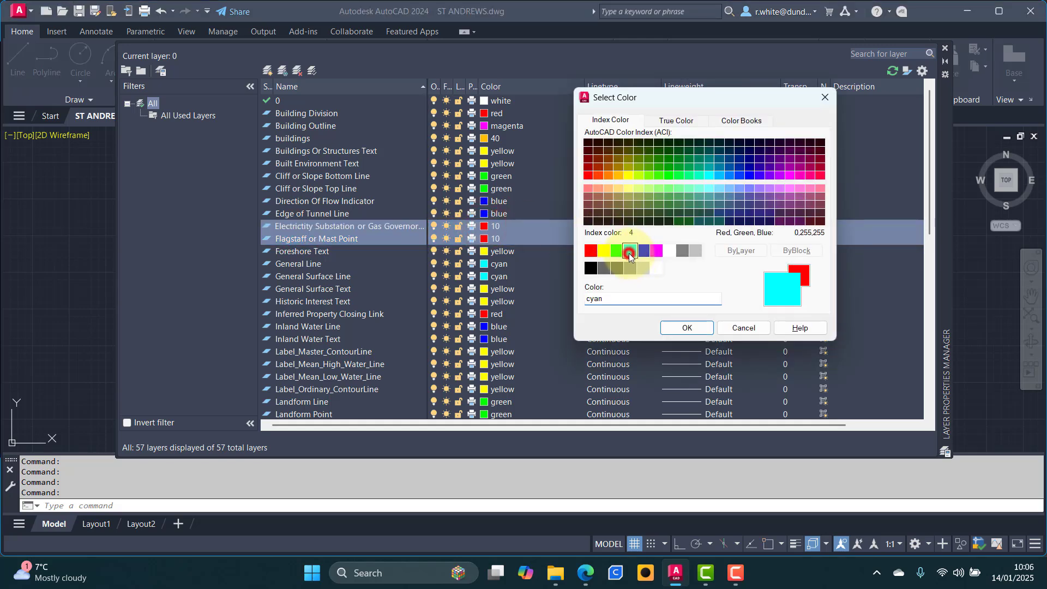
left_click(690, 328)
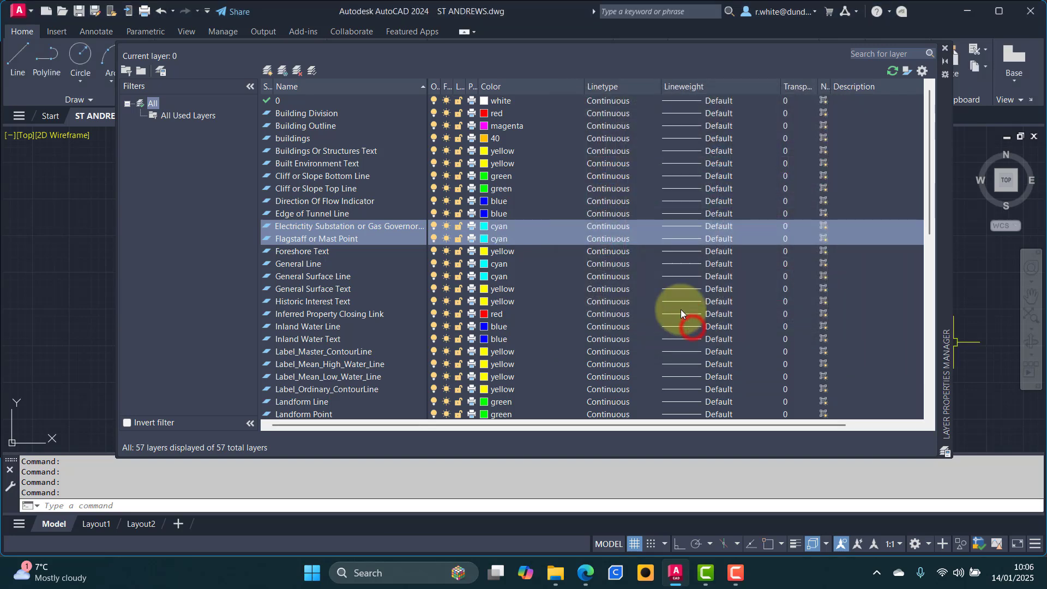
- Sort the layer list by colour and review the layers in each colour group before closing the layer properties
left_click(495, 86)
scroll(545, 212, "down", 5)
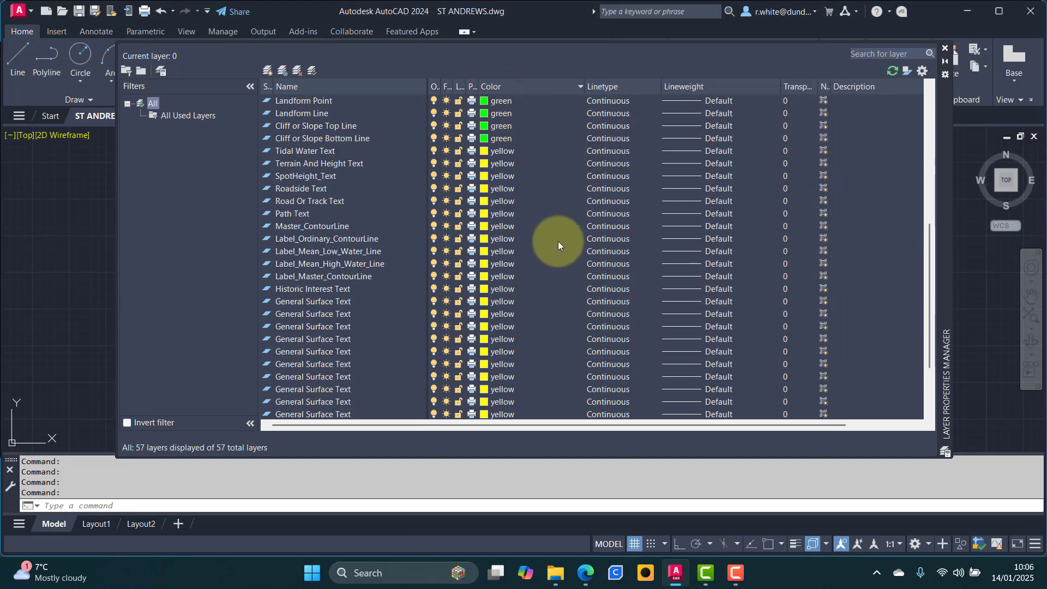
scroll(562, 250, "down", 3)
scroll(558, 275, "up", 6)
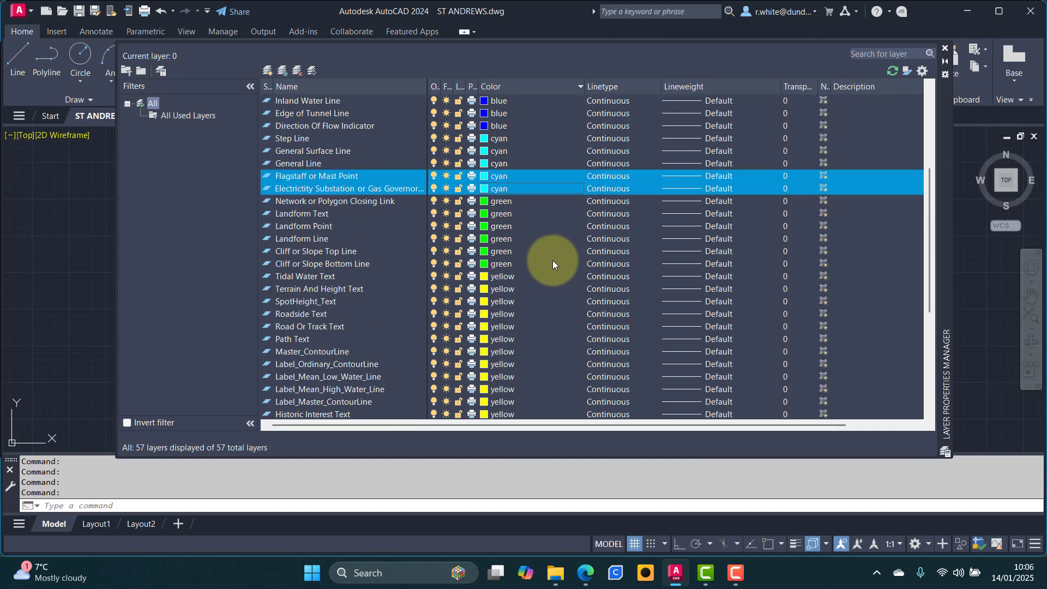
scroll(551, 255, "up", 5)
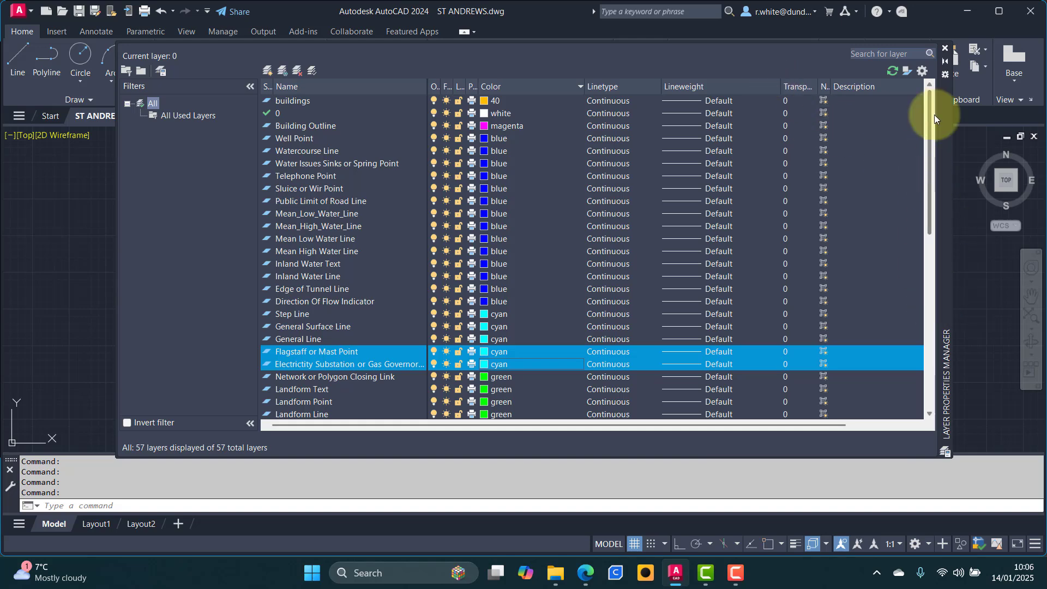
left_click(946, 50)
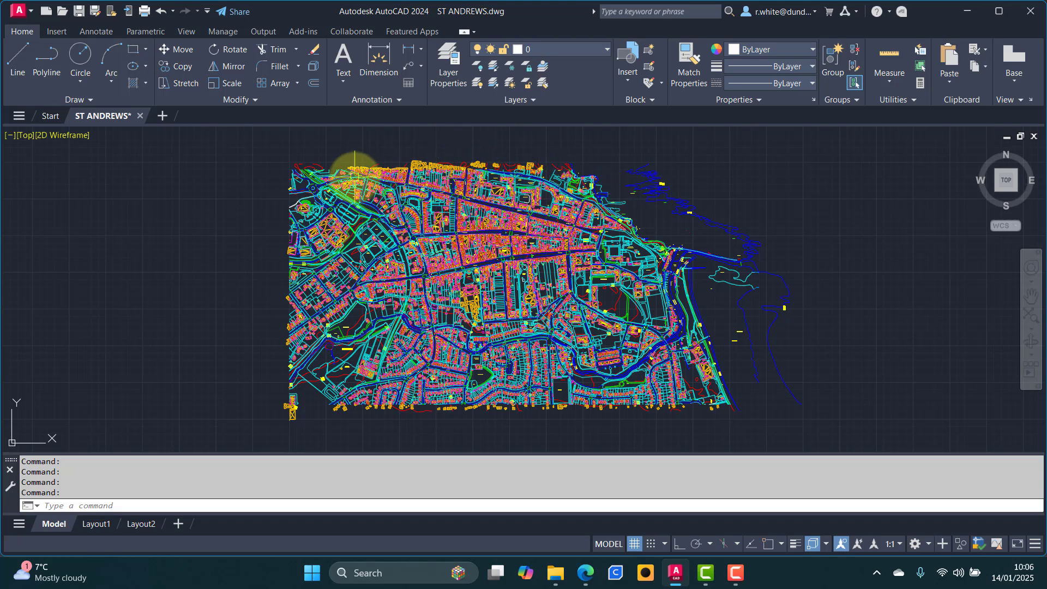
- Start Layer Freeze and freeze the buildings layer by picking an orange triangulated building at the map's northern edge
mouse_move(355, 177)
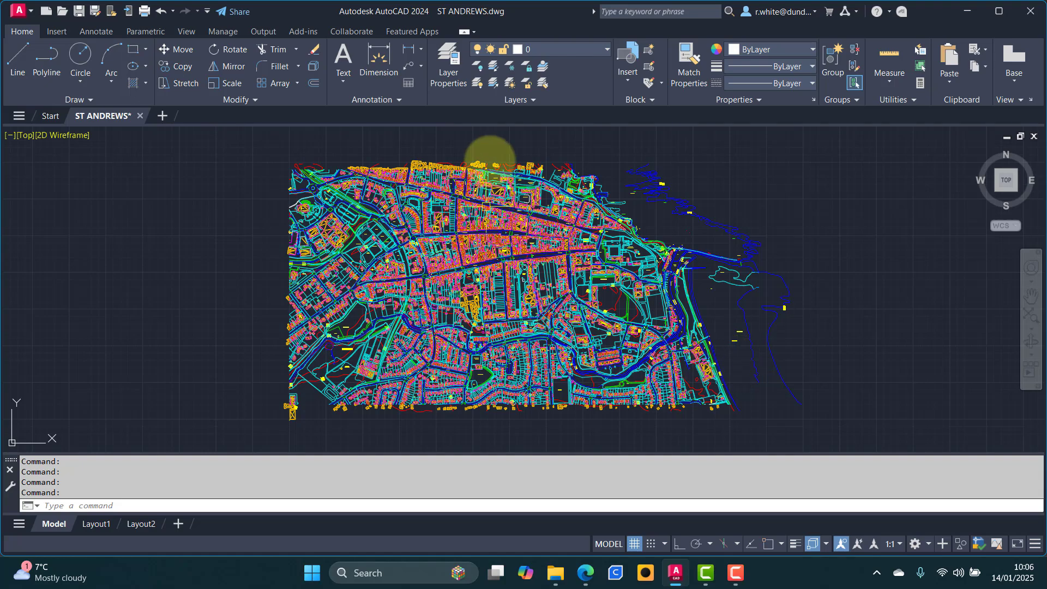
left_click(512, 67)
scroll(360, 161, "up", 6)
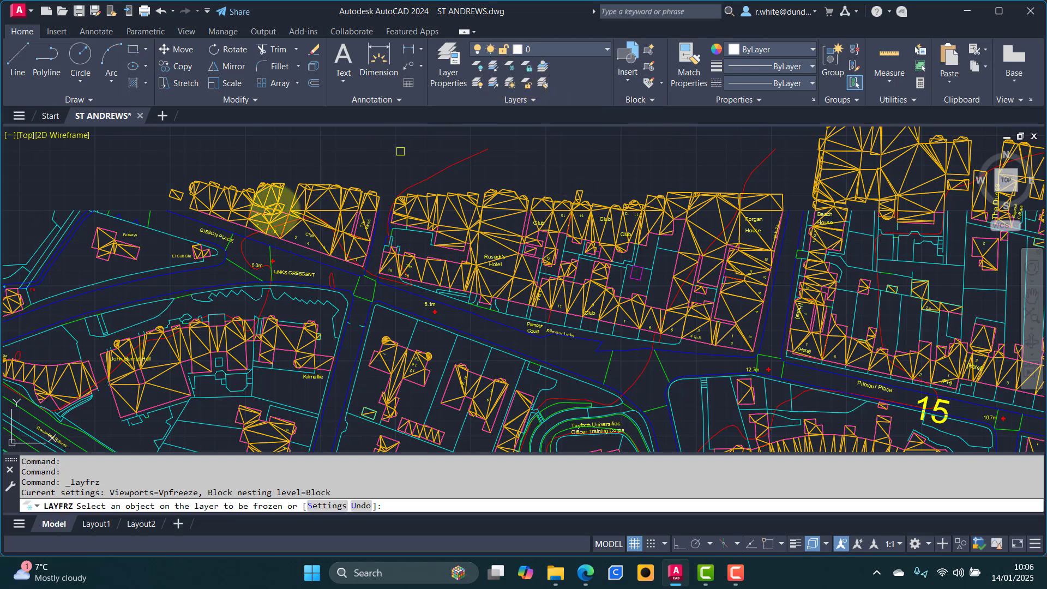
left_click(277, 195)
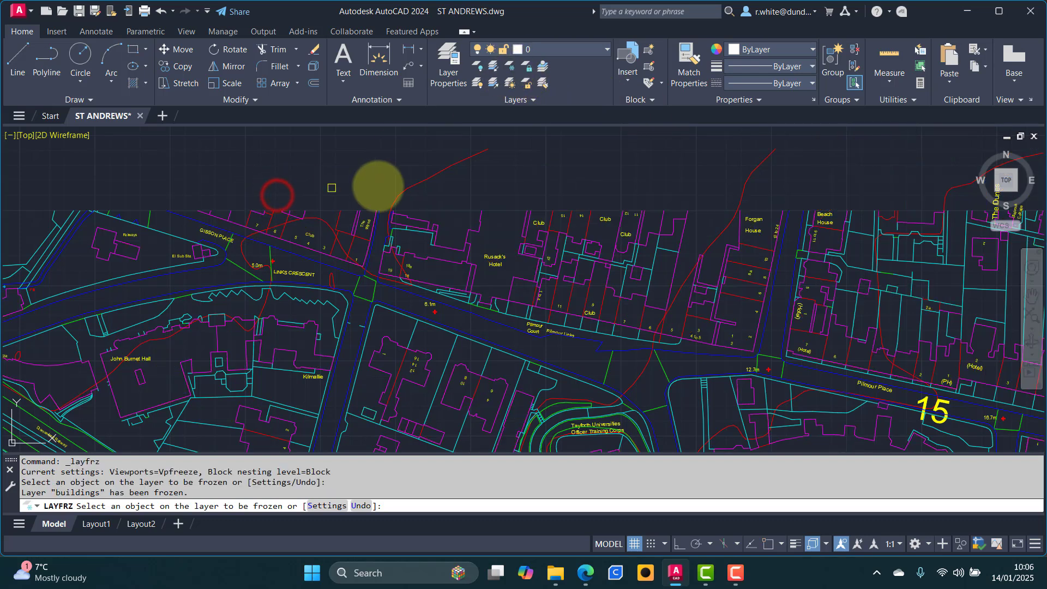
- Freeze the Ordinary_ContourLine and Master_ContourLine layers by picking a red and a yellow contour just outside the map's edges
scroll(378, 185, "down", 3)
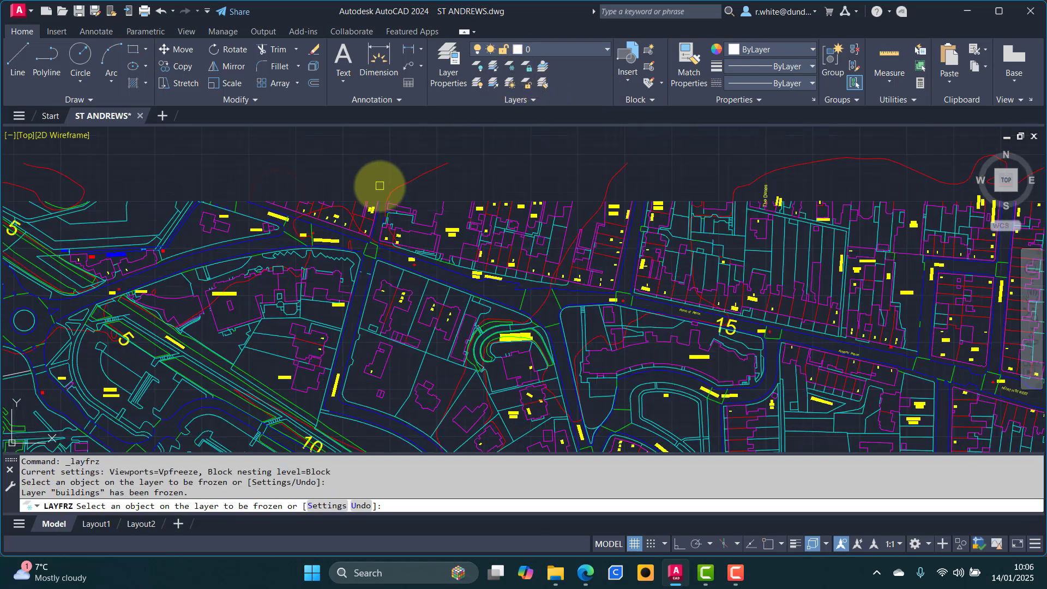
left_click(424, 174)
scroll(436, 175, "down", 3)
middle_click_drag(424, 323, 434, 255)
middle_click_drag(439, 351, 355, 203)
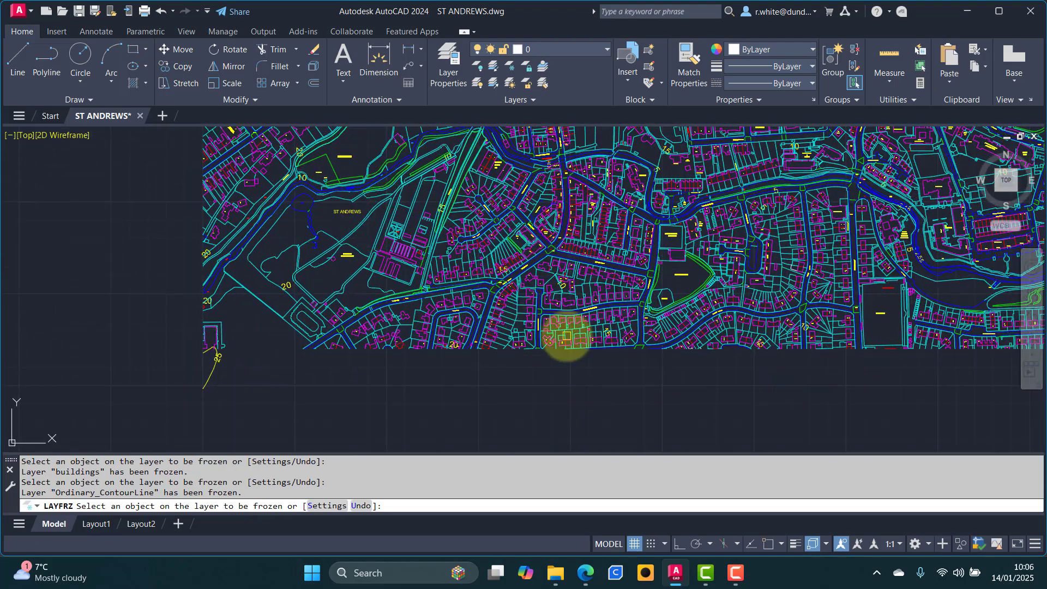
scroll(215, 362, "up", 6)
left_click(202, 362)
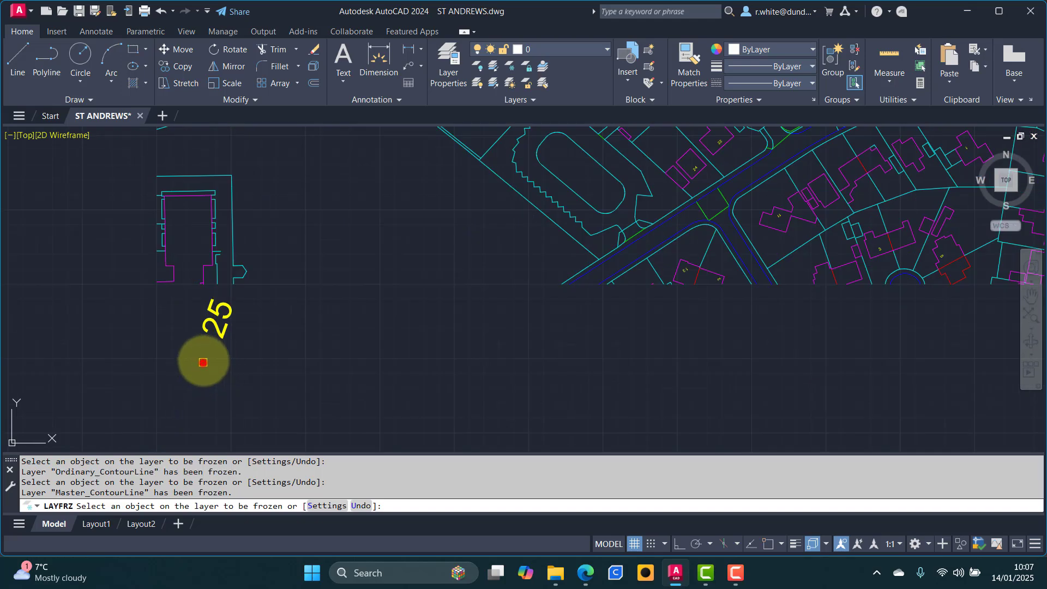
- Freeze the Label_Master_ContourLine and Label_Ordinary_ContourLine layers by picking the 25 and 20 contour height labels in the map's southwest
left_click(220, 328)
scroll(397, 297, "down", 5)
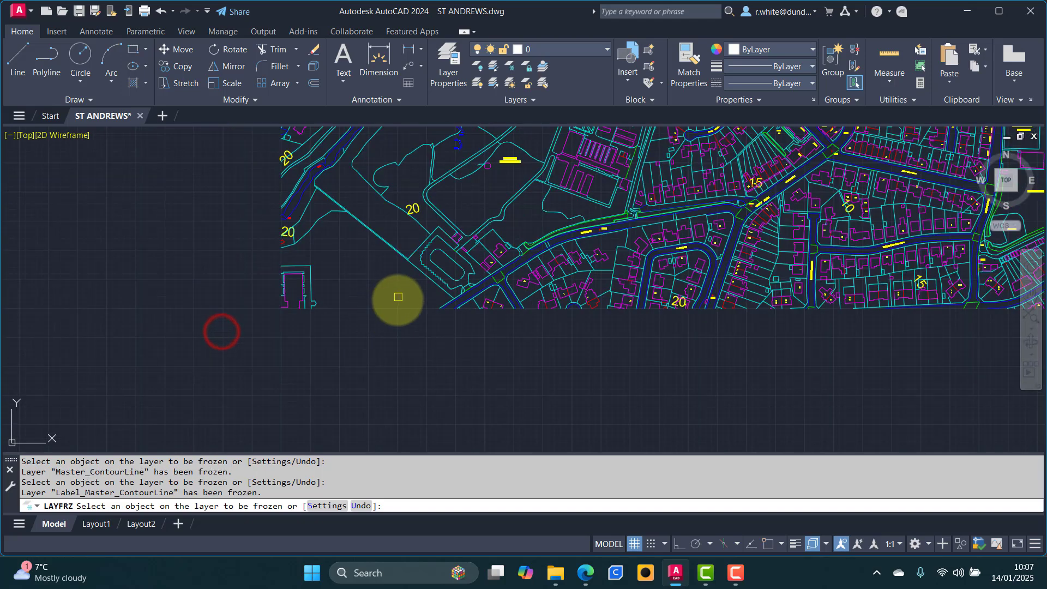
middle_click_drag(397, 297, 392, 334)
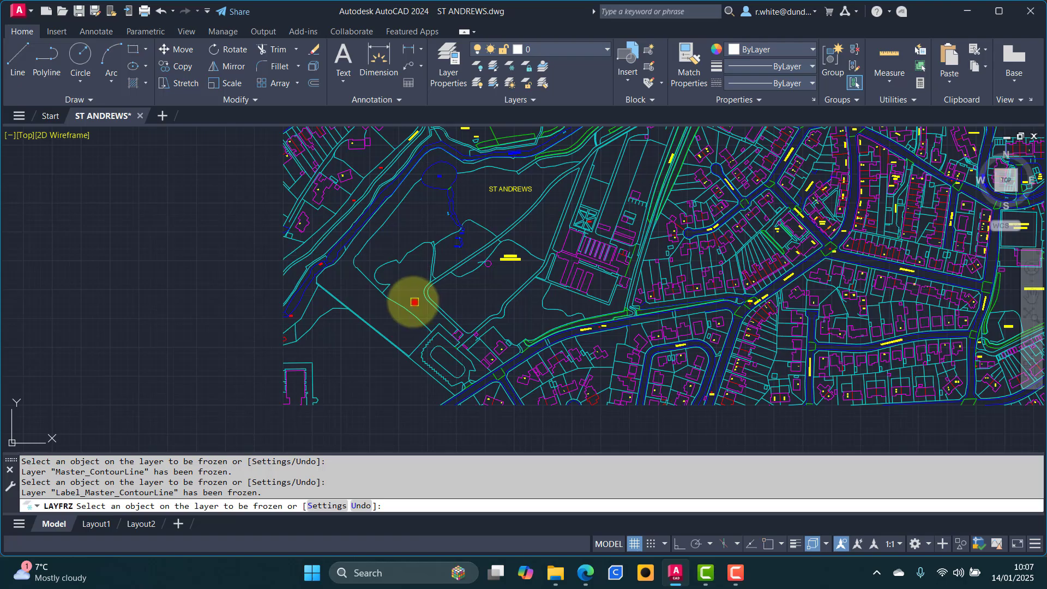
left_click(415, 301)
- Inspect the whole map and its northern edge for any further objects whose layers should be frozen
middle_click_drag(496, 263, 413, 352)
scroll(276, 412, "down", 3)
scroll(611, 298, "down", 2)
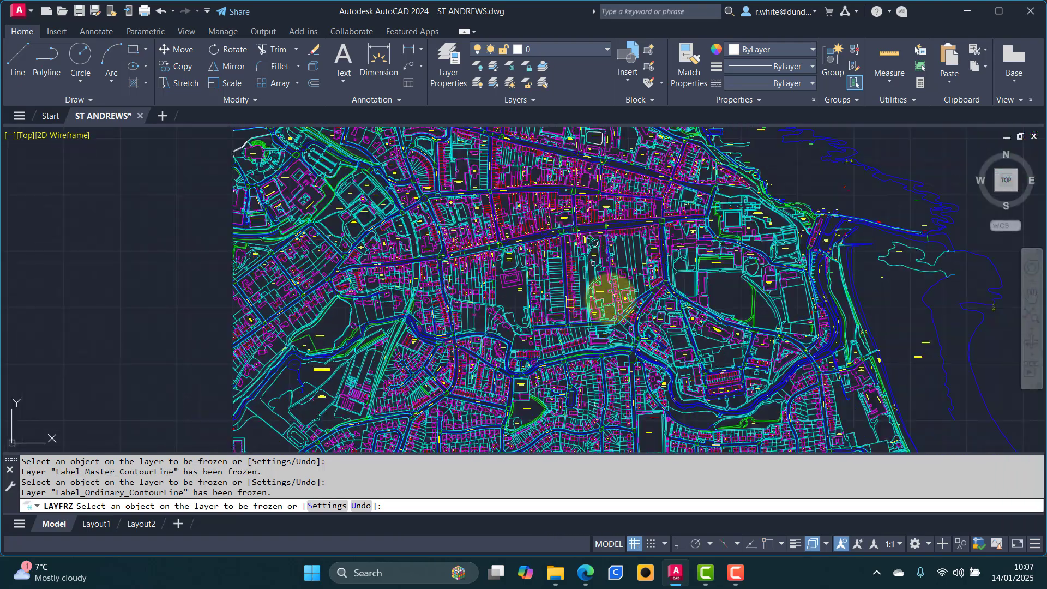
scroll(611, 297, "down", 2)
scroll(638, 233, "up", 1)
scroll(471, 189, "up", 6)
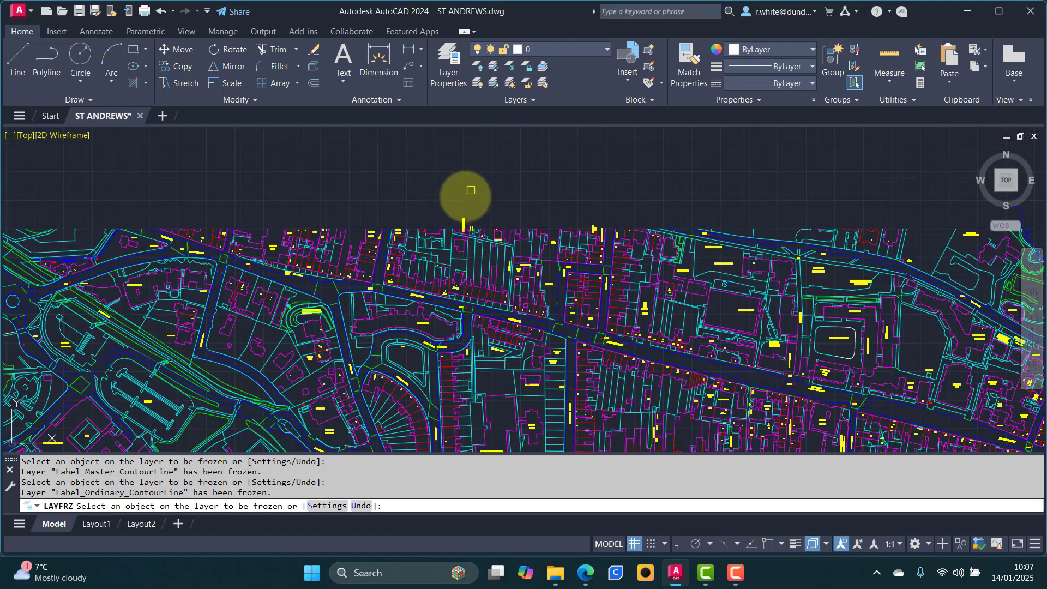
scroll(467, 194, "up", 3)
scroll(464, 199, "down", 6)
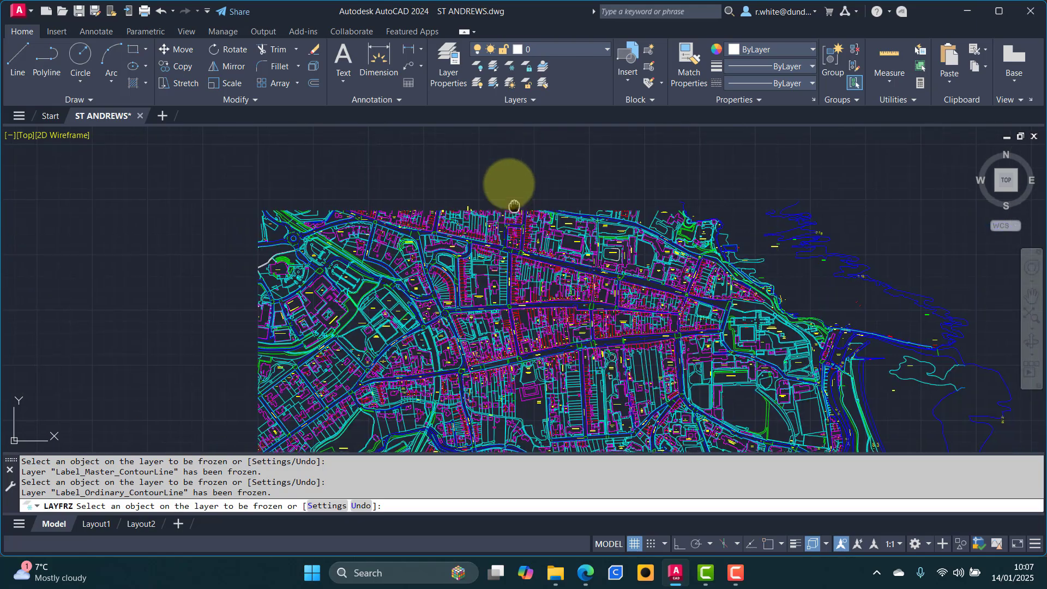
middle_click_drag(479, 140, 474, 171)
scroll(479, 164, "up", 2)
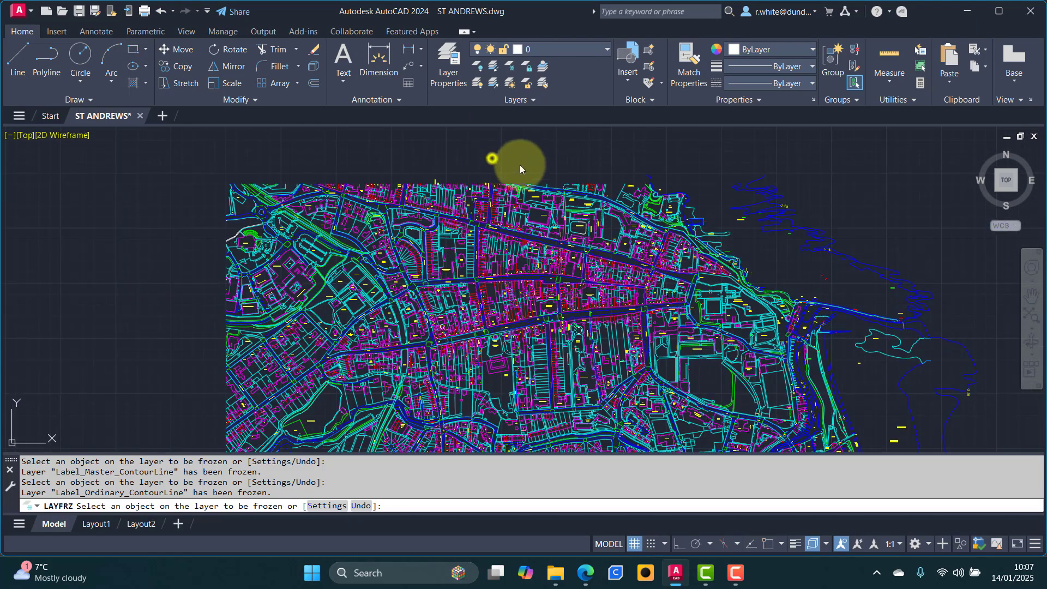
- End the Layer Freeze command
right_click(491, 157)
left_click(528, 168)
key("Escape")
key("Escape")
- Turn on Ortho mode and object snap for drawing along the map's southern edge
middle_click_drag(396, 281, 499, 195)
middle_click_drag(496, 331, 517, 248)
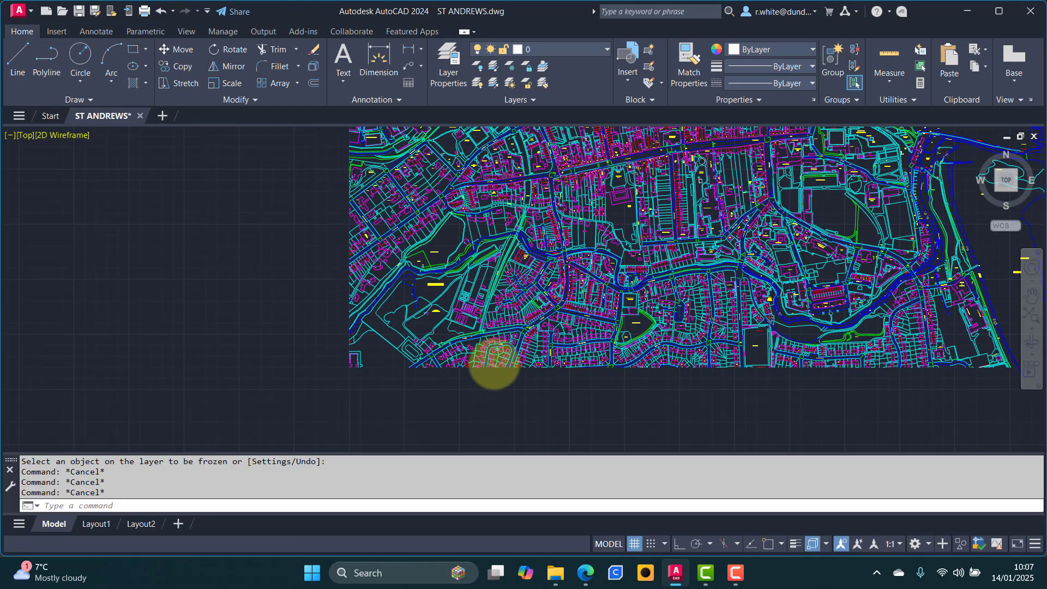
scroll(494, 363, "up", 6)
middle_click_drag(293, 393, 607, 360)
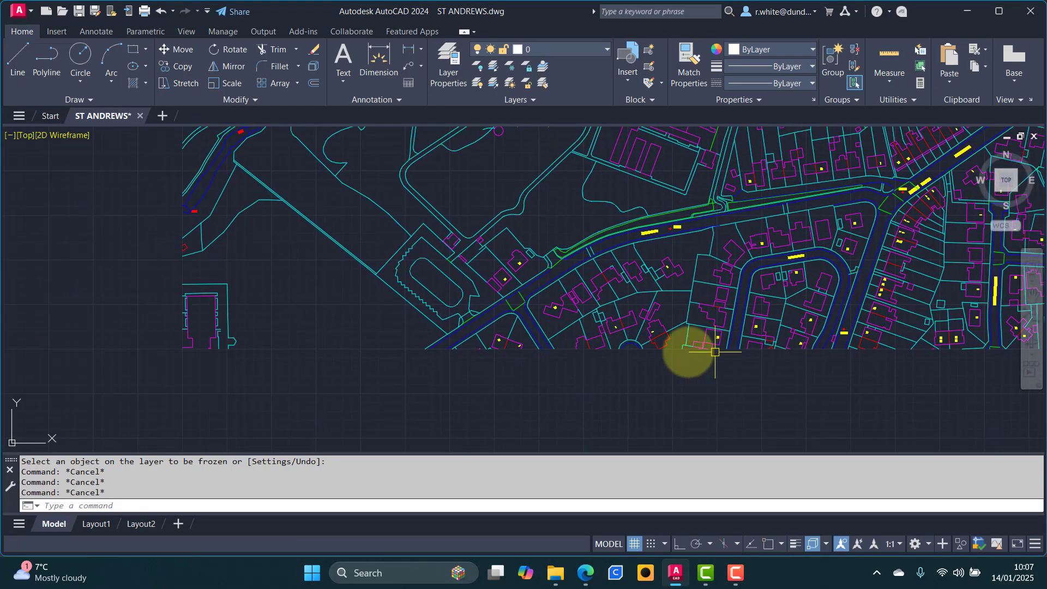
scroll(651, 352, "up", 3)
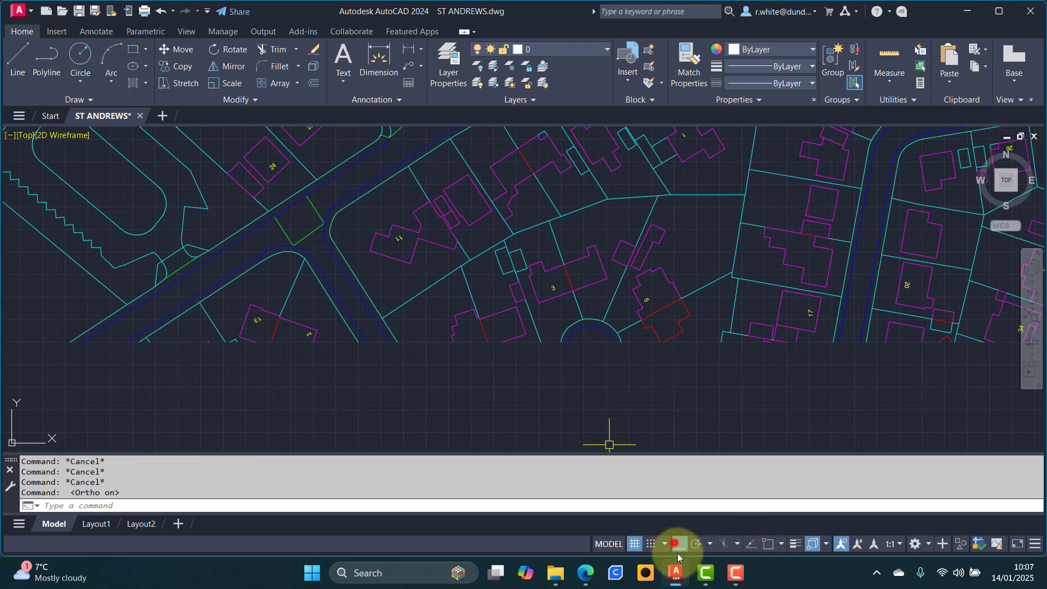
left_click(768, 544)
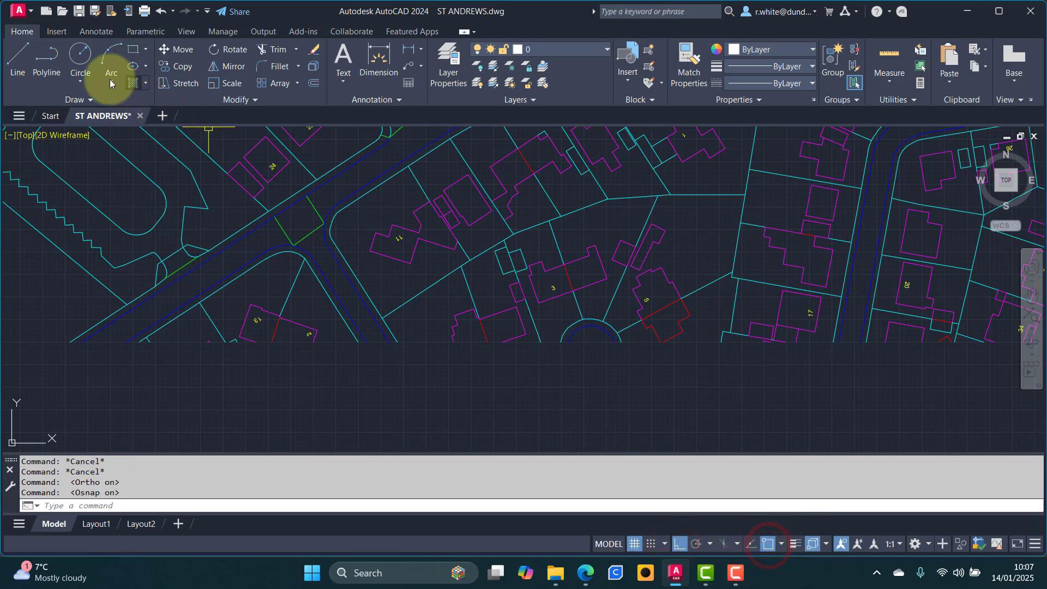
- Draw a horizontal line along the map's southern edge, from a cut road end westward past the southwest corner
left_click(17, 62)
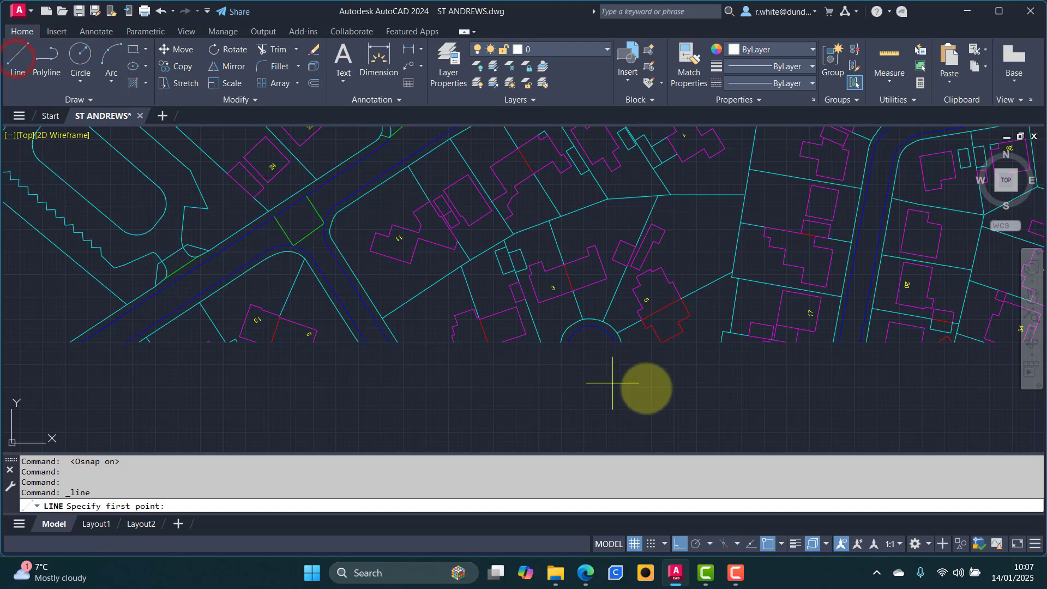
left_click(832, 344)
scroll(436, 370, "down", 5)
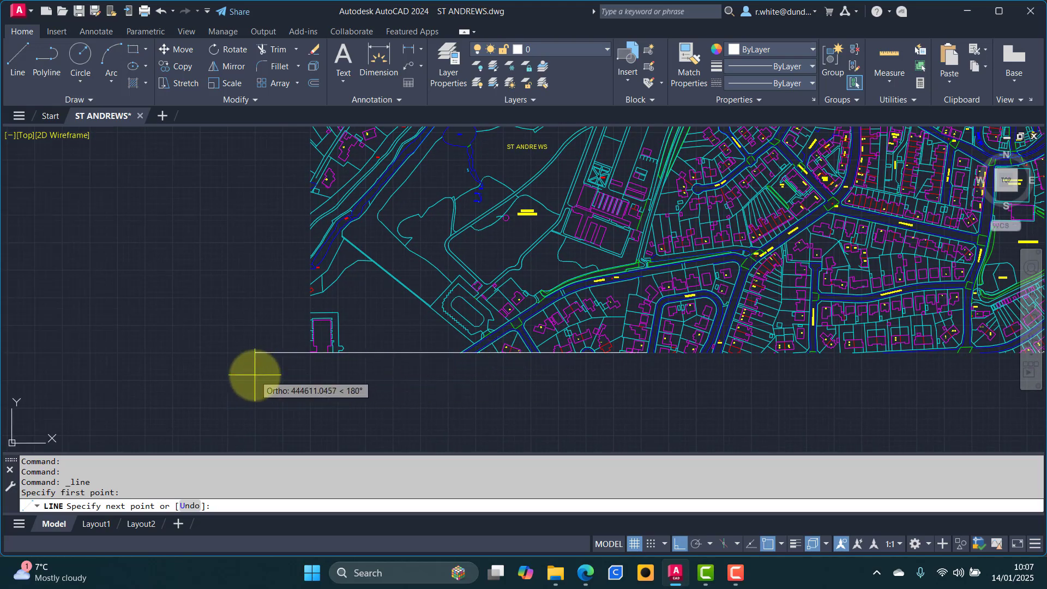
left_click(234, 374)
key("Return")
- Draw a vertical line down the map's western edge, from a cut plot boundary near Donaldson Gardens to below the horizontal line
scroll(332, 374, "down", 5)
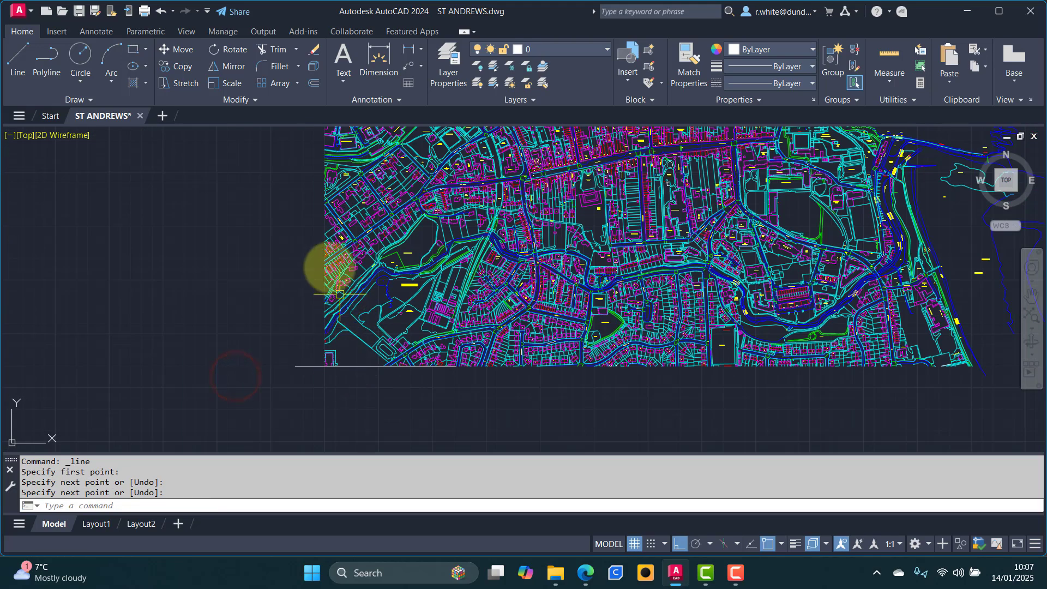
scroll(322, 218, "up", 6)
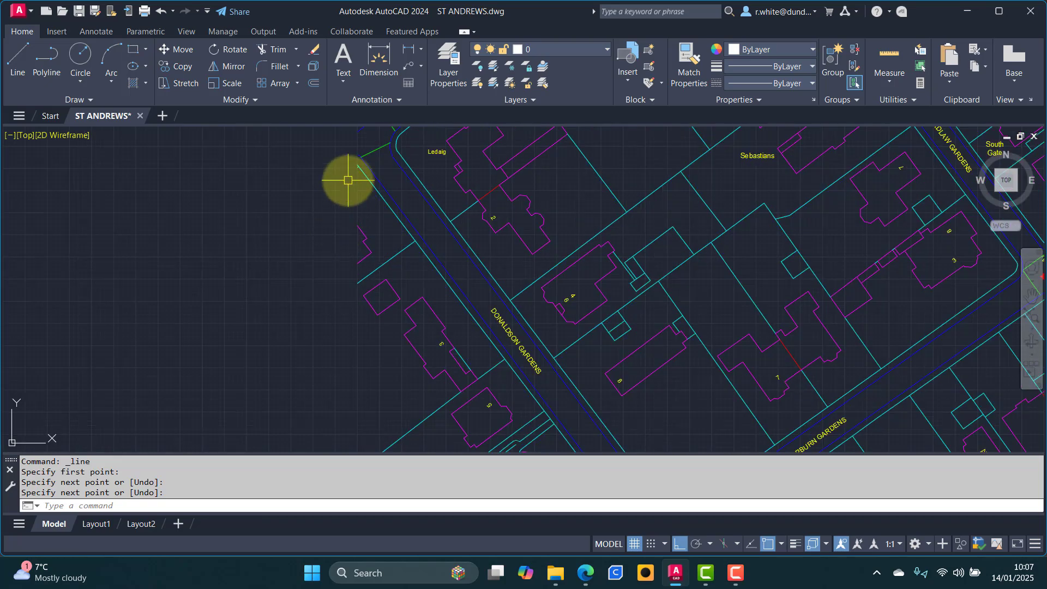
middle_click_drag(365, 303, 357, 227)
key("Return")
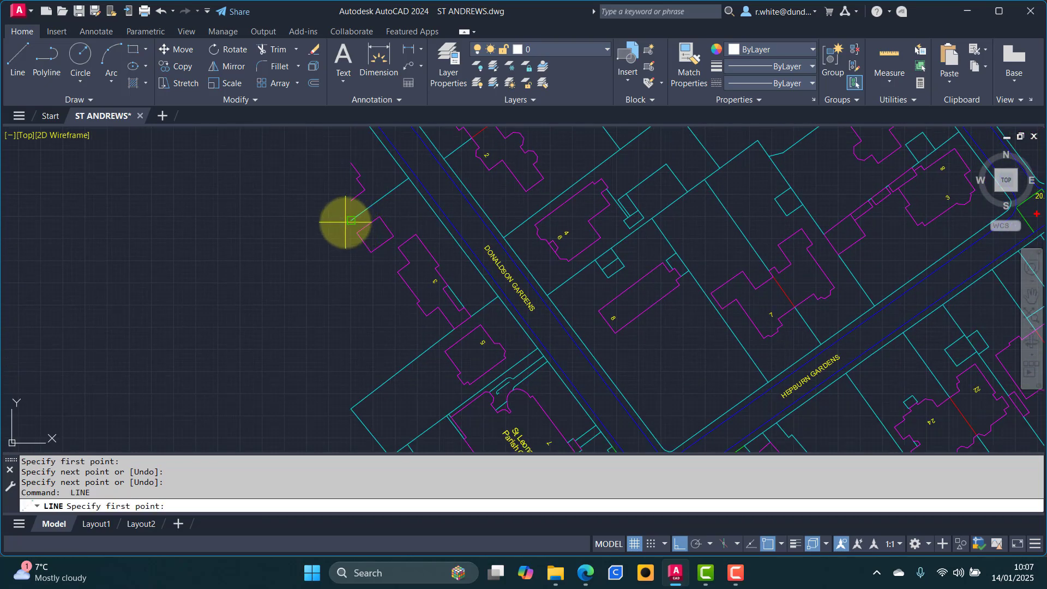
left_click(345, 221)
scroll(334, 330, "down", 5)
scroll(340, 262, "down", 3)
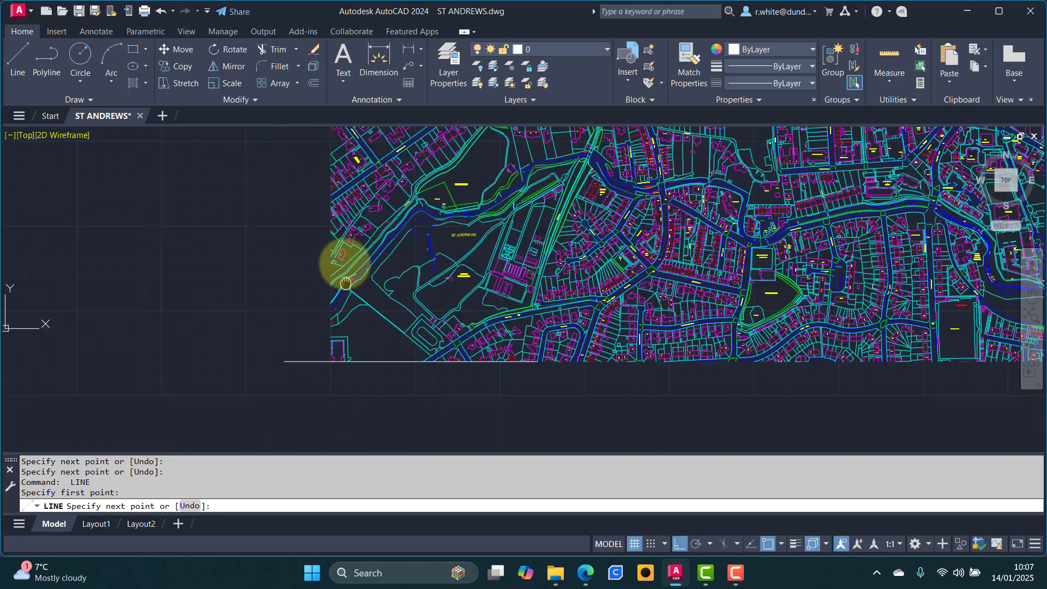
left_click(353, 387)
key("Escape")
key("Escape")
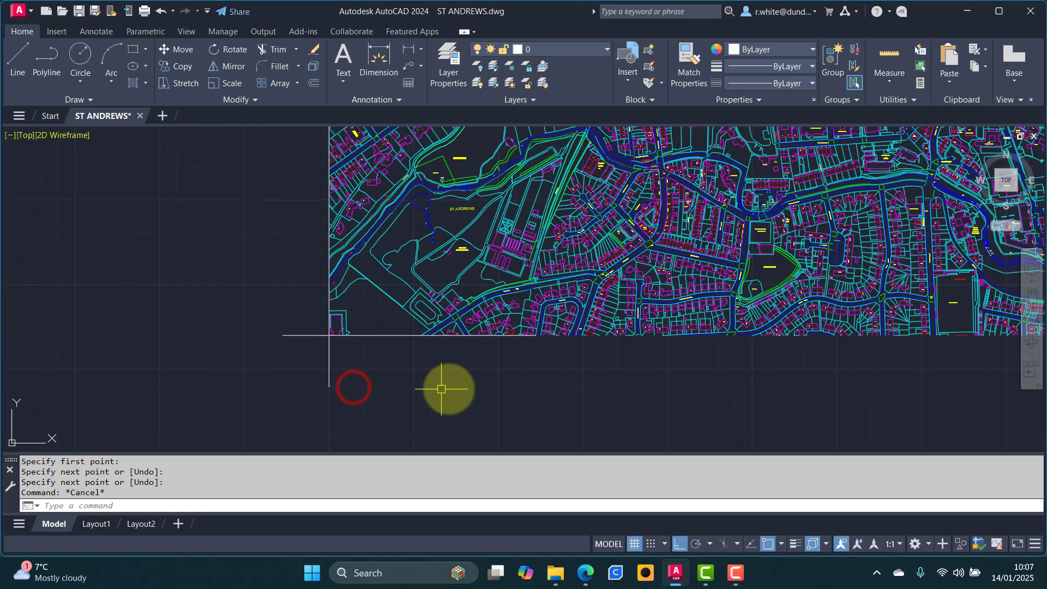
- Stretch the east end of the southern edge line to well beyond the map's eastern extent
scroll(374, 369, "down", 3)
scroll(305, 362, "up", 3)
scroll(327, 361, "up", 5)
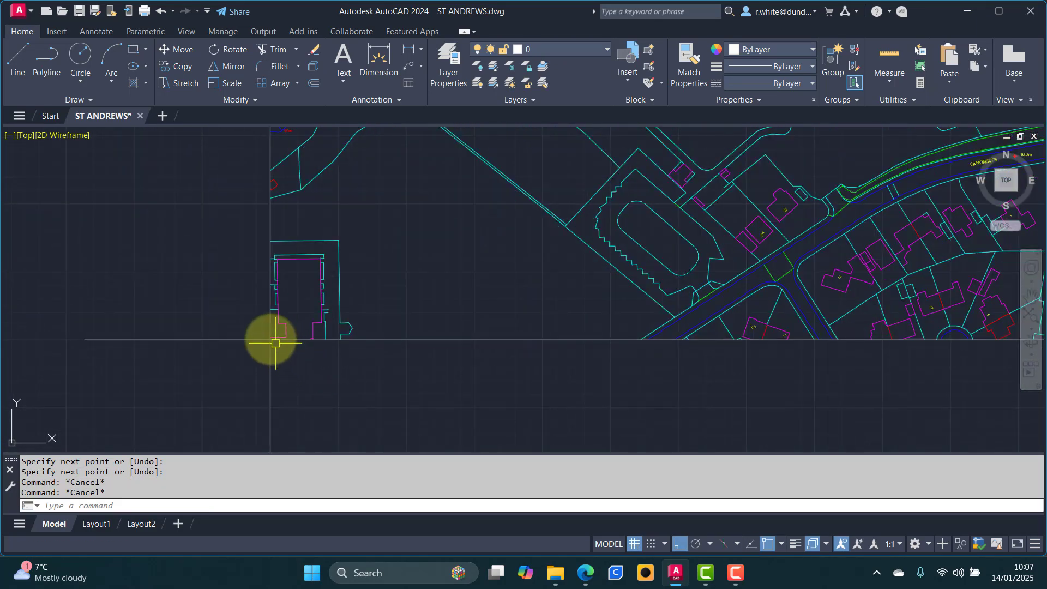
scroll(393, 360, "down", 6)
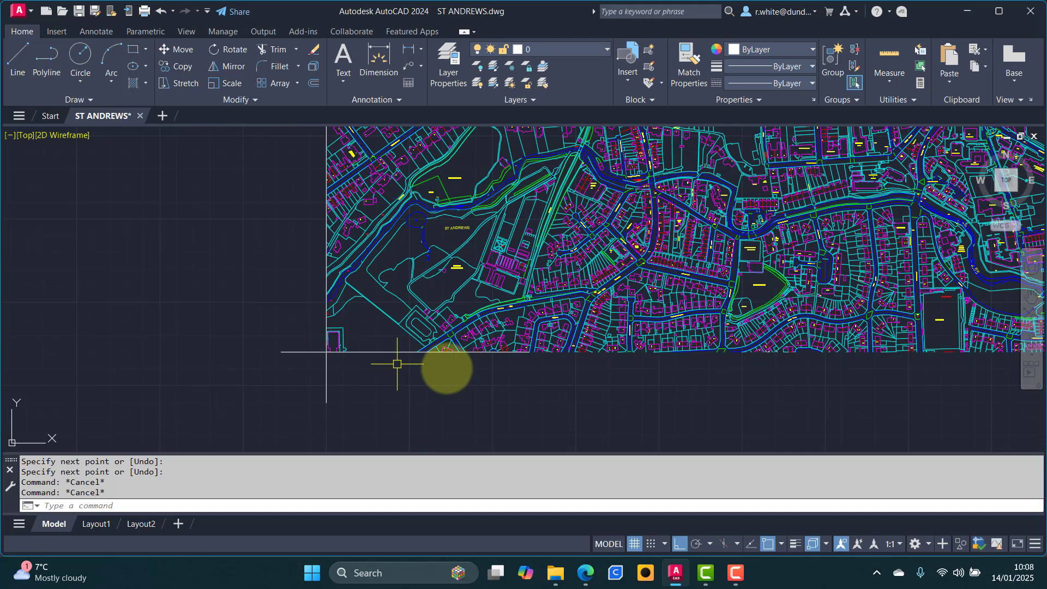
scroll(414, 338, "up", 2)
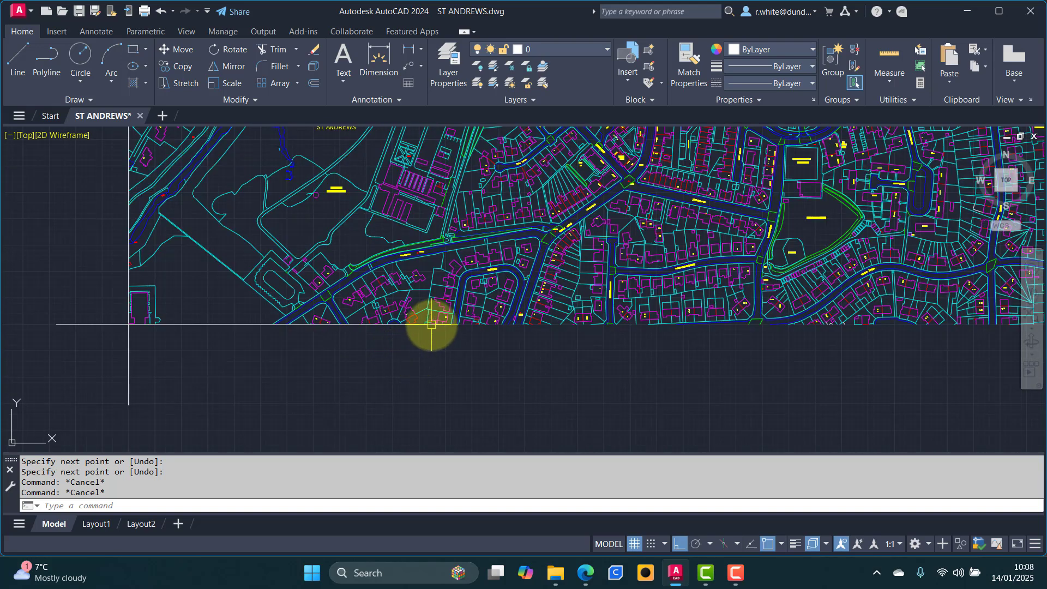
left_click(431, 325)
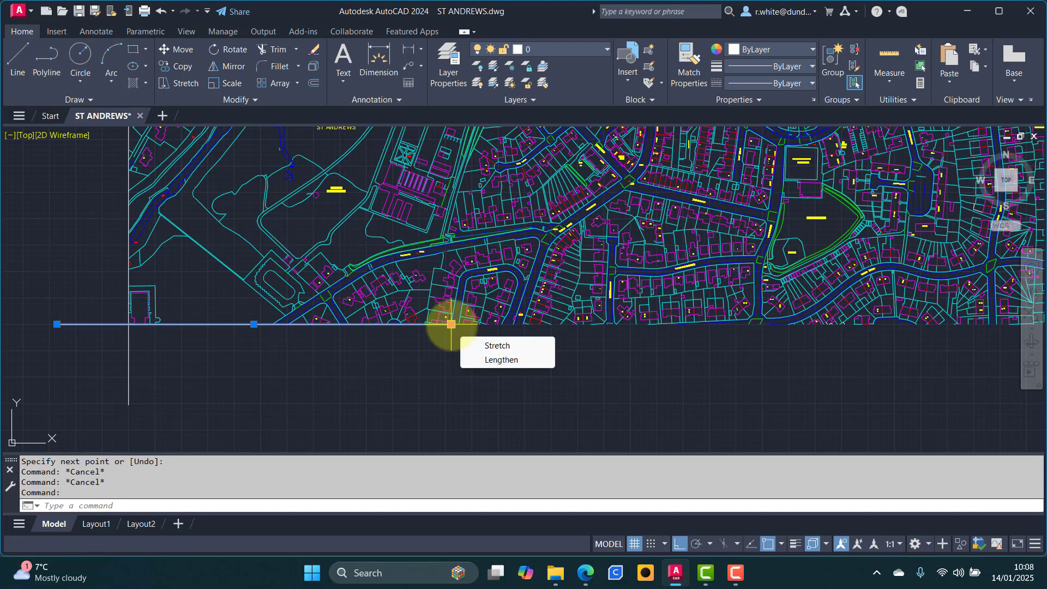
left_click(451, 324)
scroll(480, 357, "down", 5)
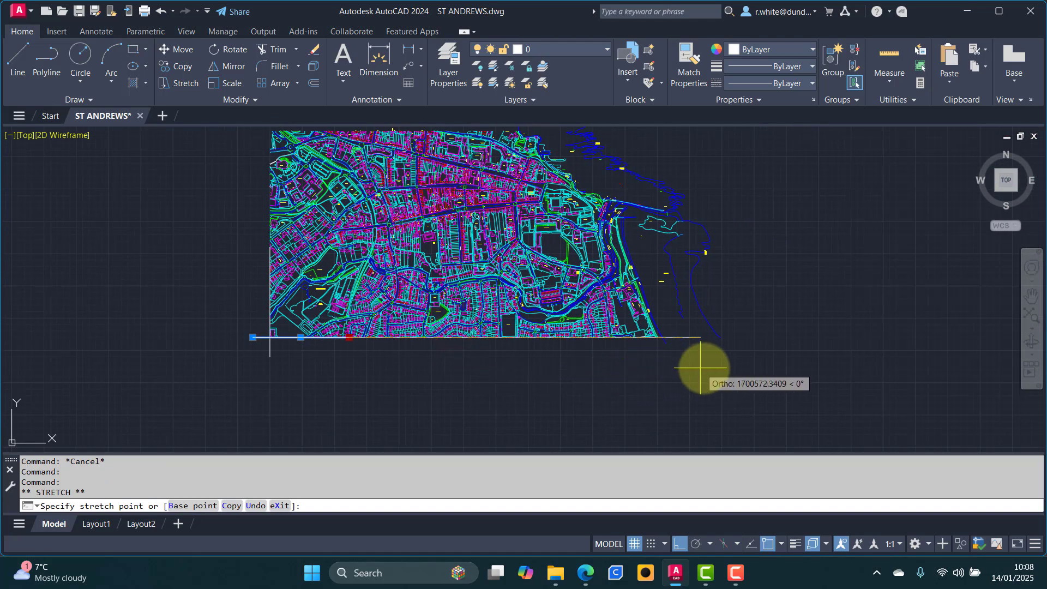
left_click(850, 375)
- Stretch the upper end of the western edge line to beyond the map's northern edge
middle_click_drag(473, 324, 474, 401)
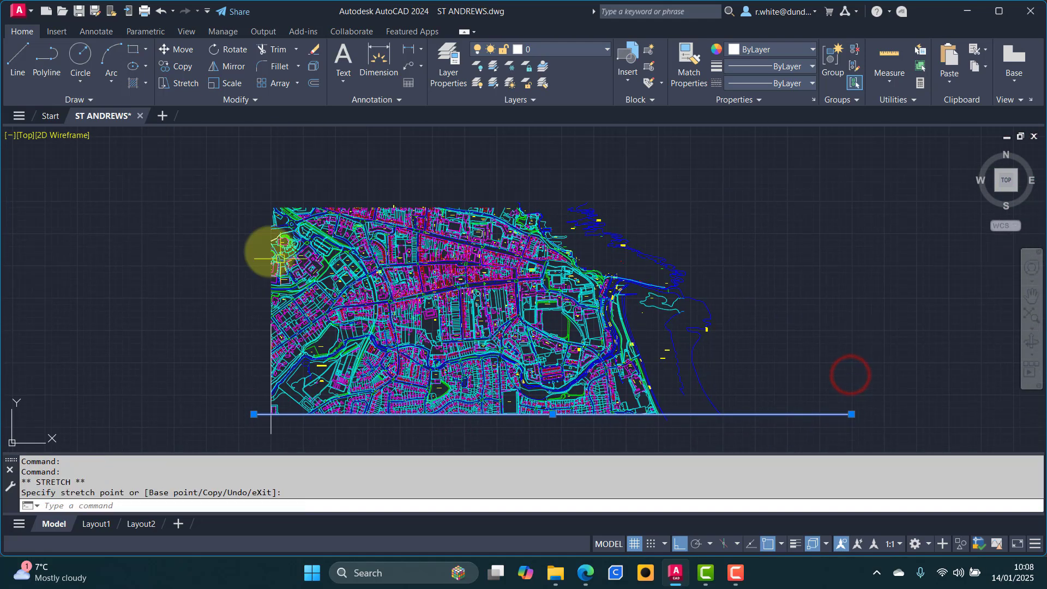
left_click(271, 426)
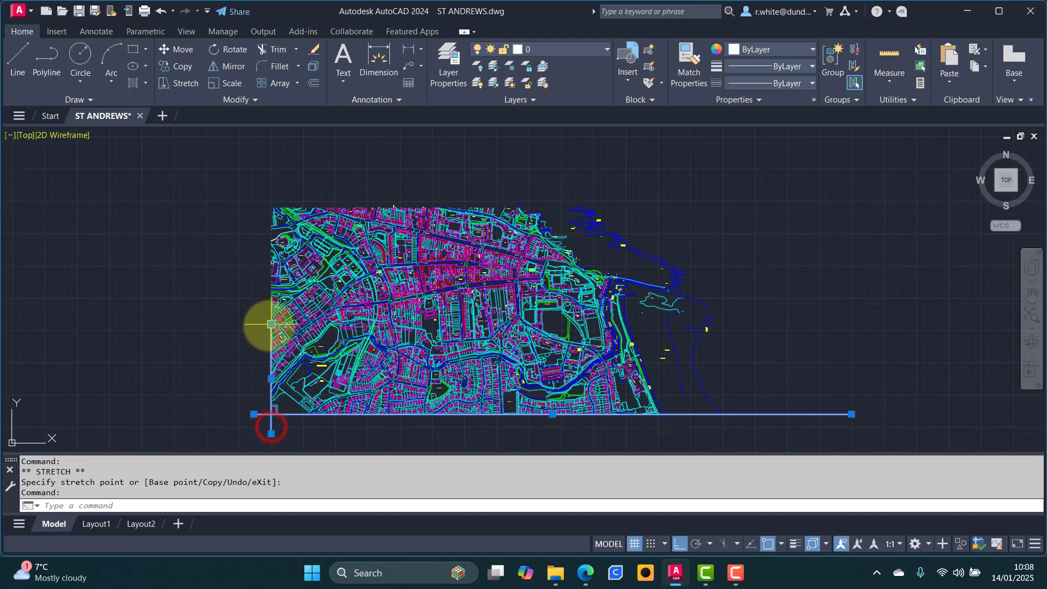
left_click(271, 324)
left_click(287, 176)
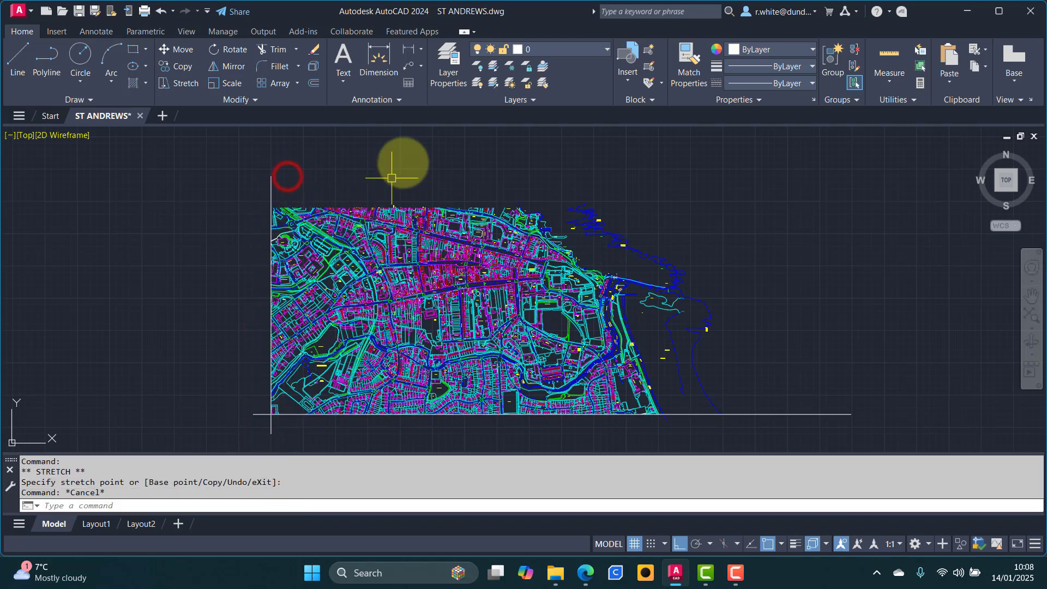
- Offset the western edge line 1000000 eastward, and offset the resulting line eastward again by the same distance
left_click(313, 85)
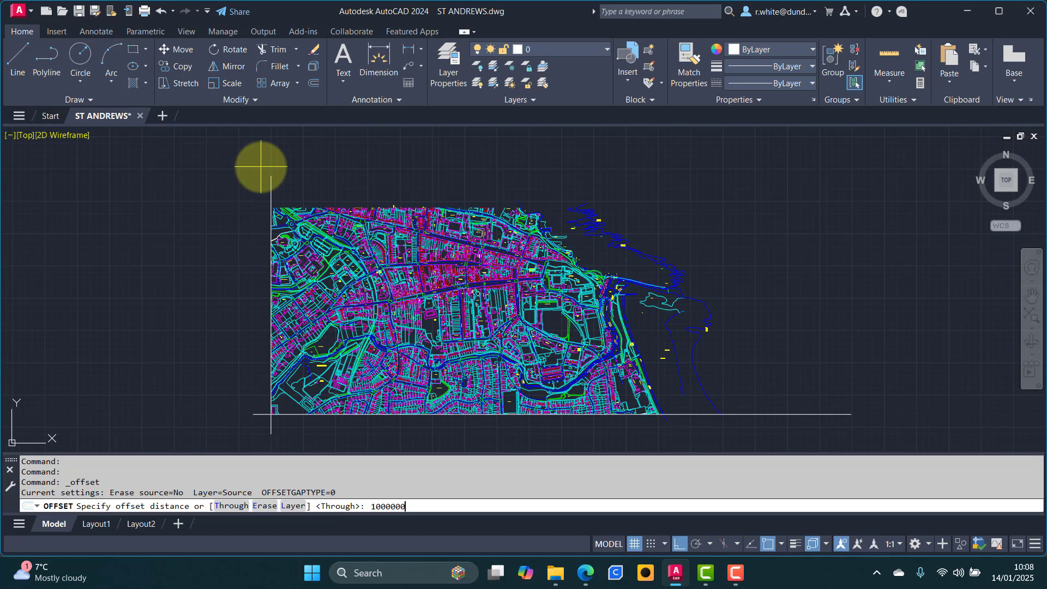
key("Return")
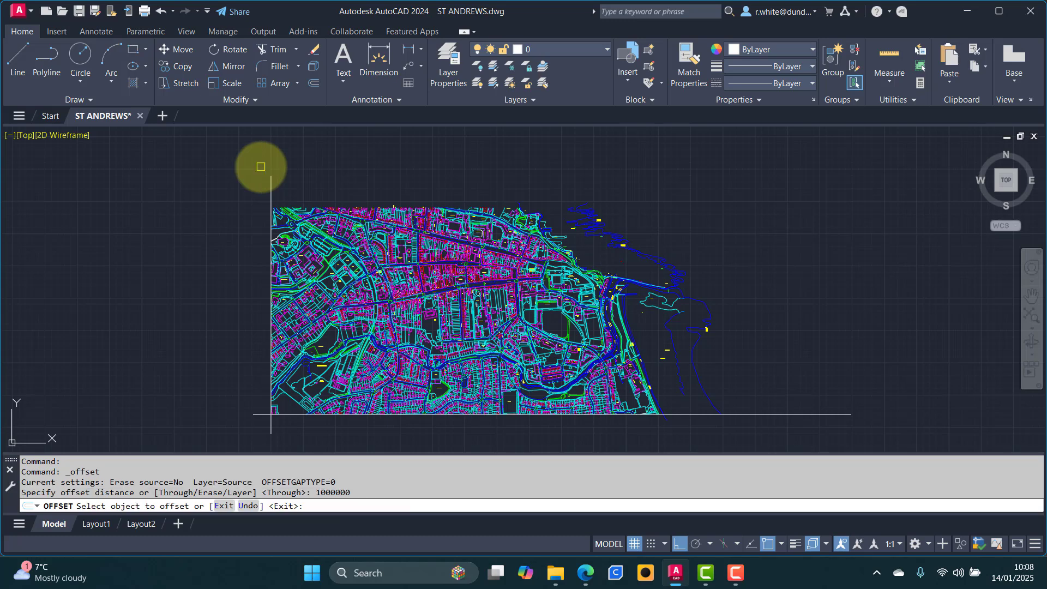
left_click(270, 197)
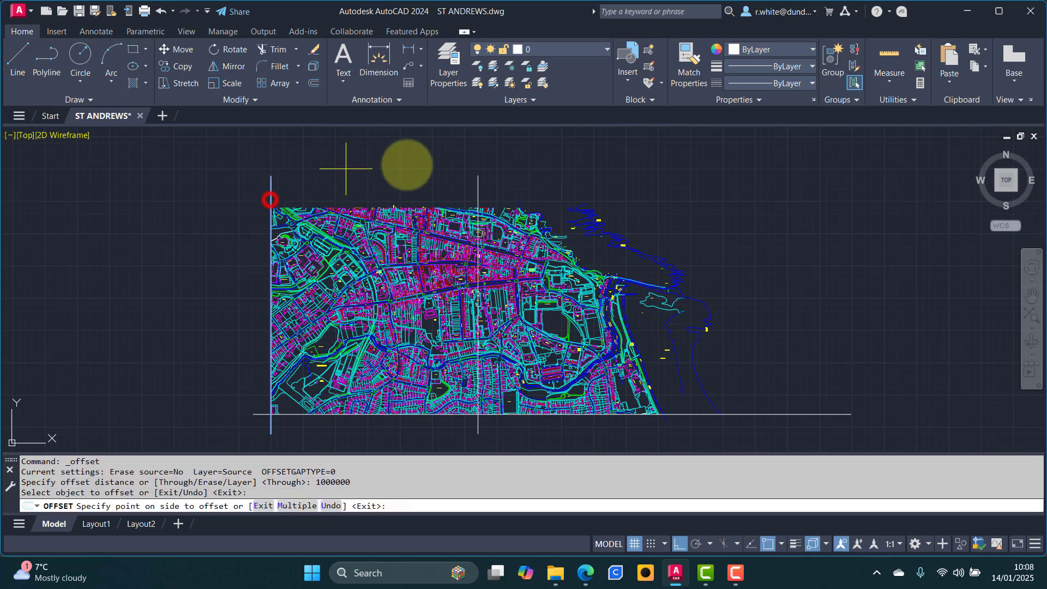
left_click(460, 163)
left_click(478, 196)
left_click(598, 168)
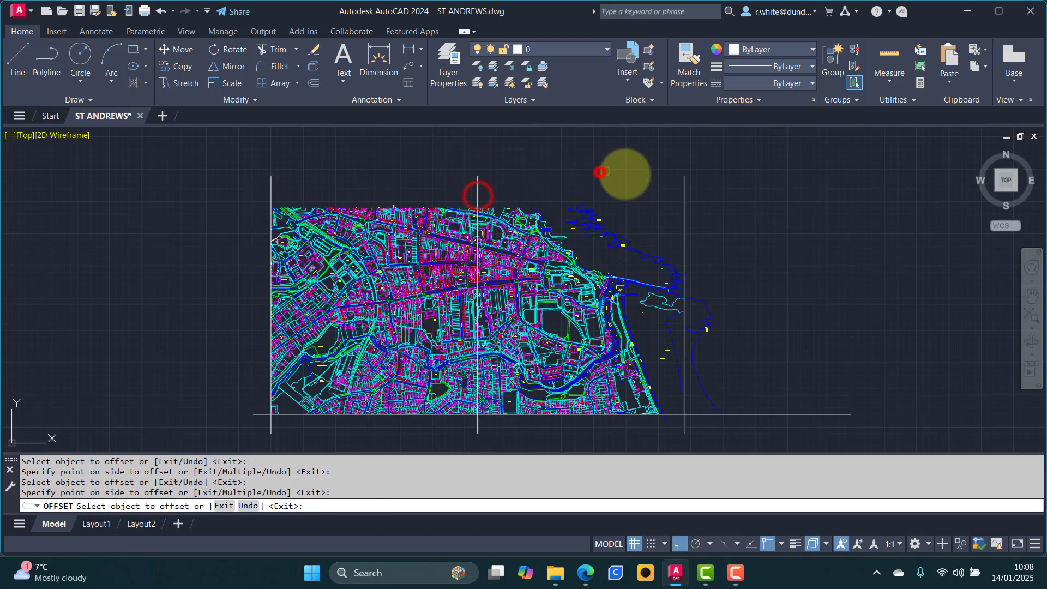
- Offset the southern edge line 1000000 northward onto the map's northern edge and end the Offset command
left_click(774, 414)
left_click(767, 283)
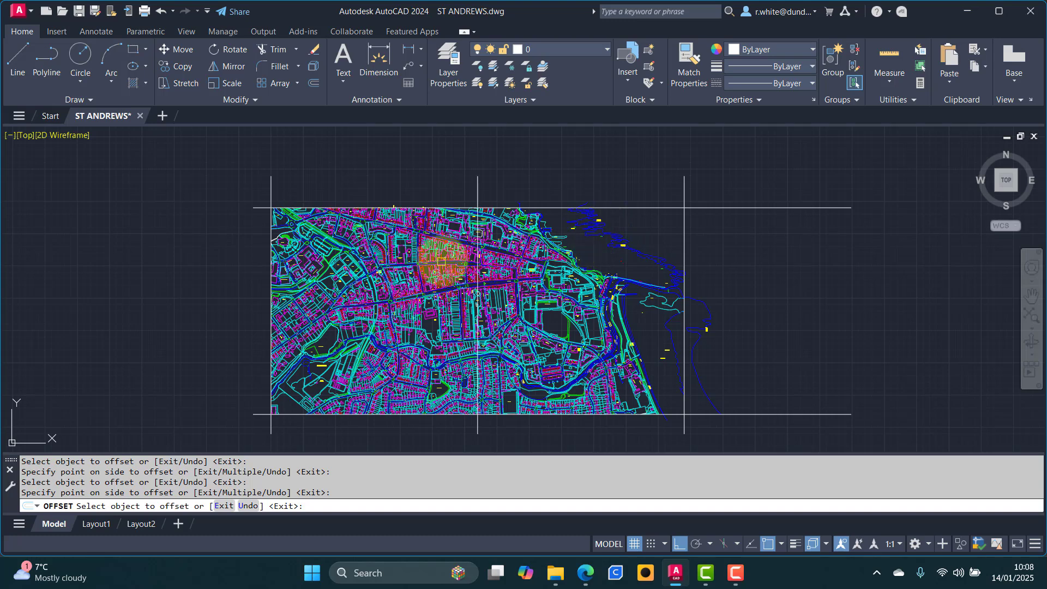
key("Escape")
key("Escape")
key("Escape")
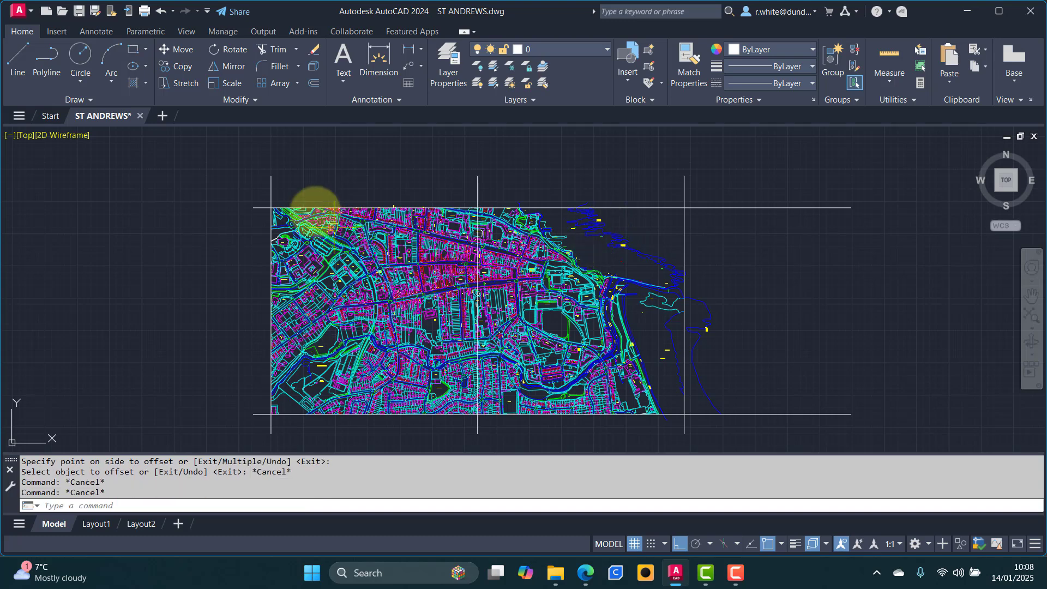
- Fillet the northwest corner of the frame with radius 0, and fillet the northern line with the middle vertical line
left_click(275, 67)
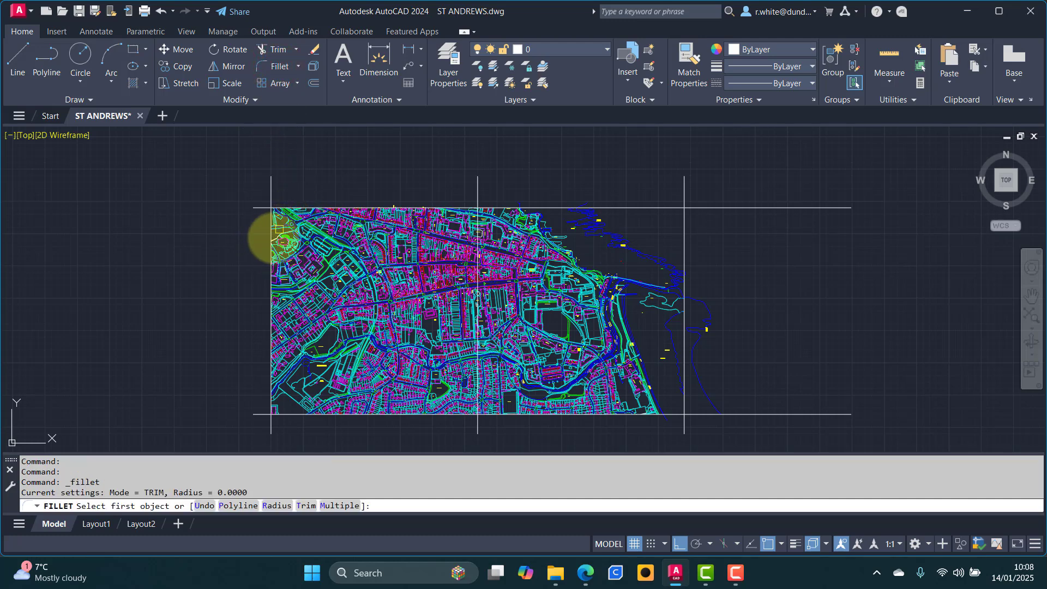
left_click(269, 243)
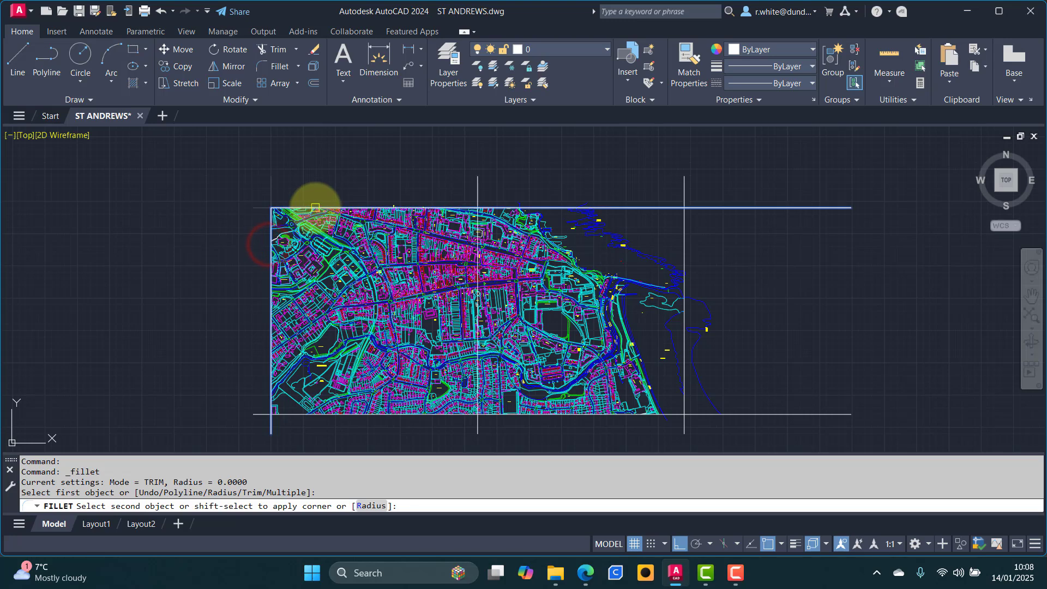
left_click(315, 206)
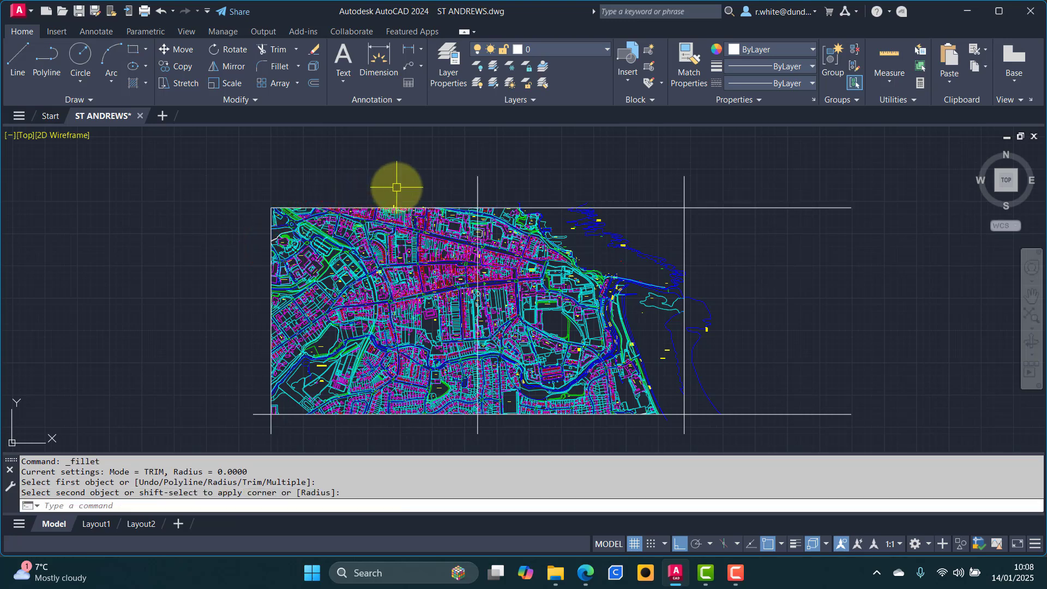
key("Return")
left_click(439, 206)
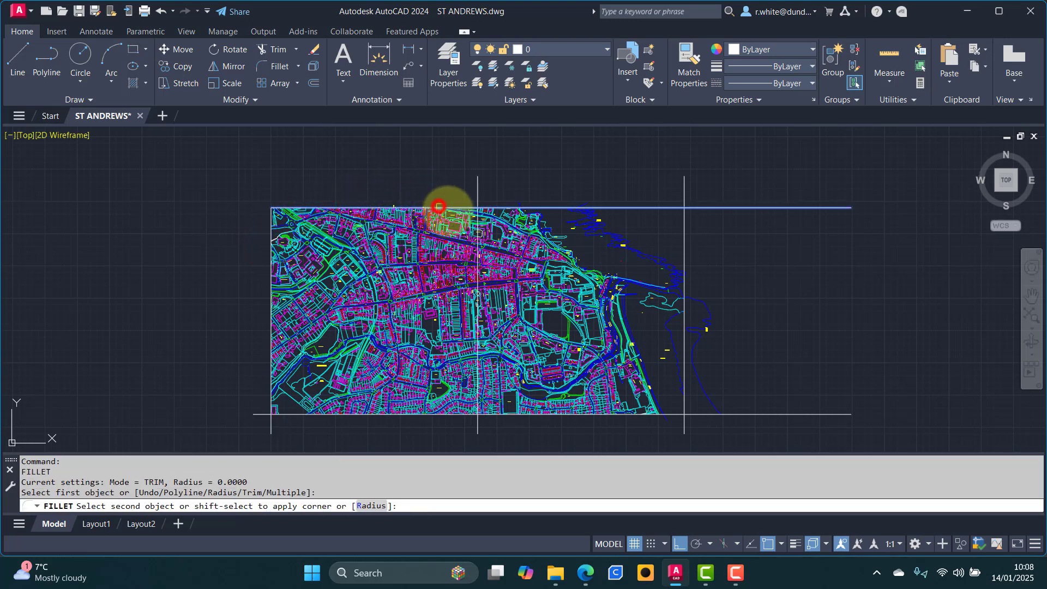
left_click(479, 235)
- Fillet the northeast and southeast corners of the frame with radius 0
key("Return")
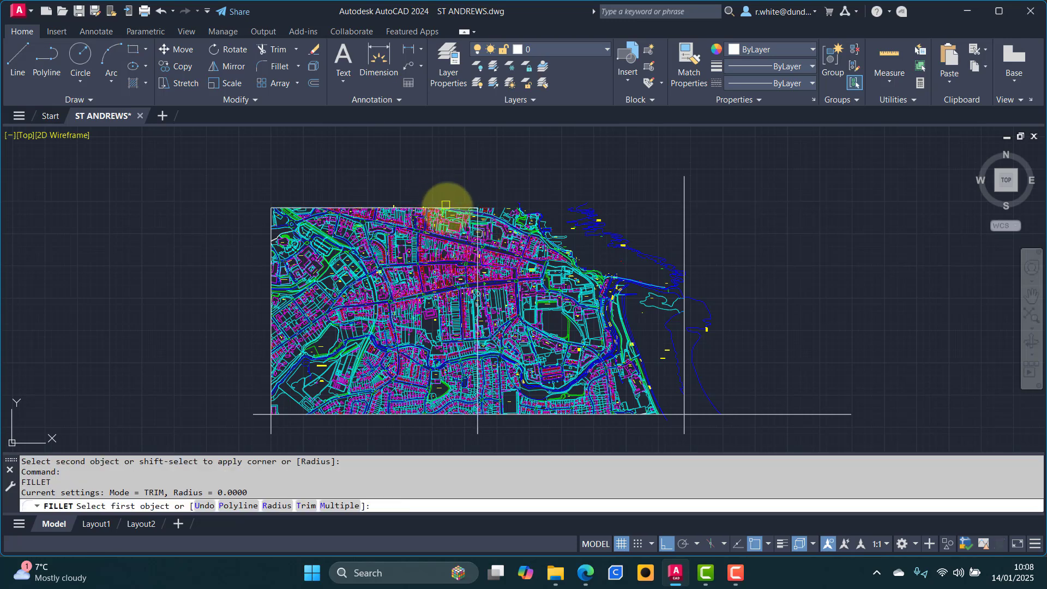
left_click(447, 207)
left_click(684, 254)
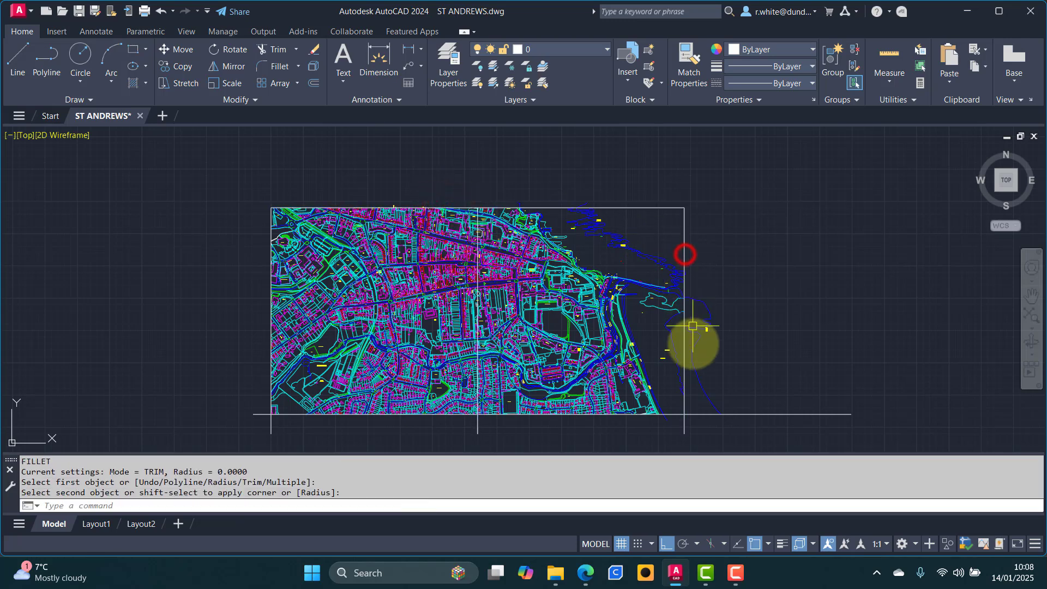
key("Return")
left_click(684, 398)
left_click(660, 413)
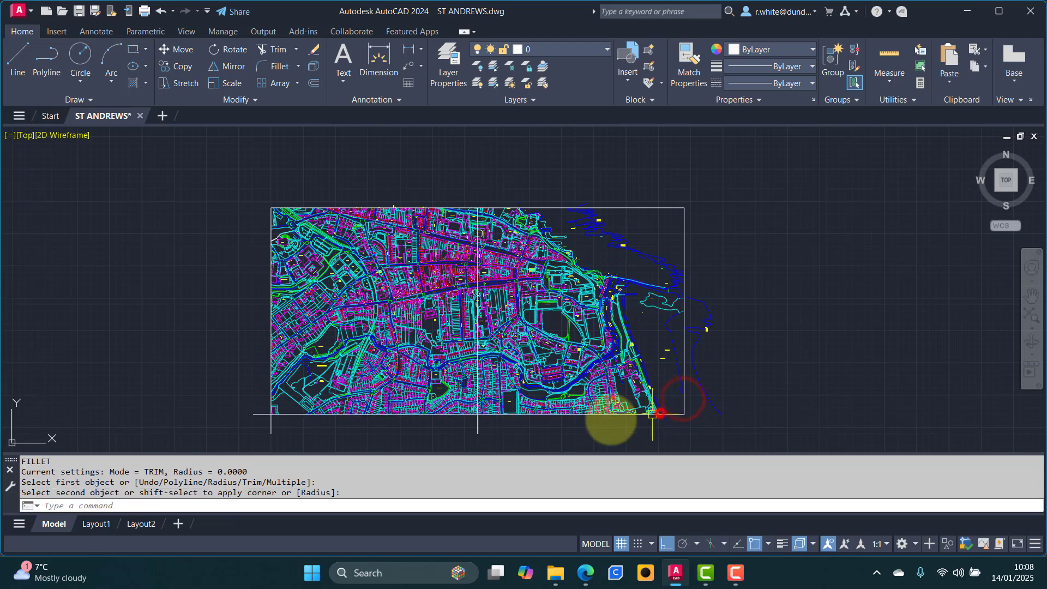
- Fillet the southern line with the middle vertical line and with the western line, using radius 0
key("Return")
left_click(506, 416)
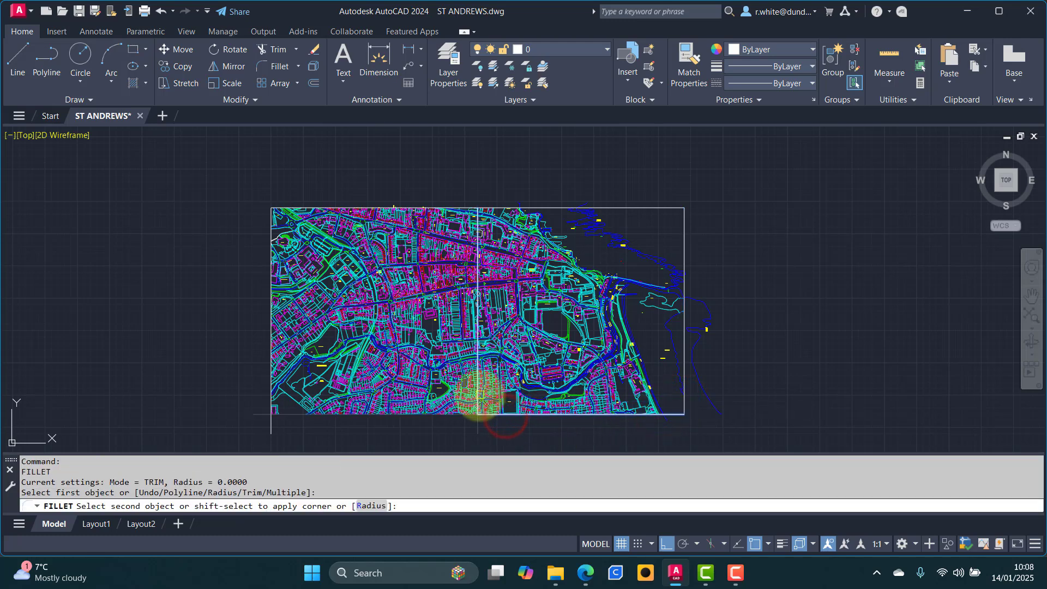
left_click(479, 395)
key("Return")
left_click(497, 414)
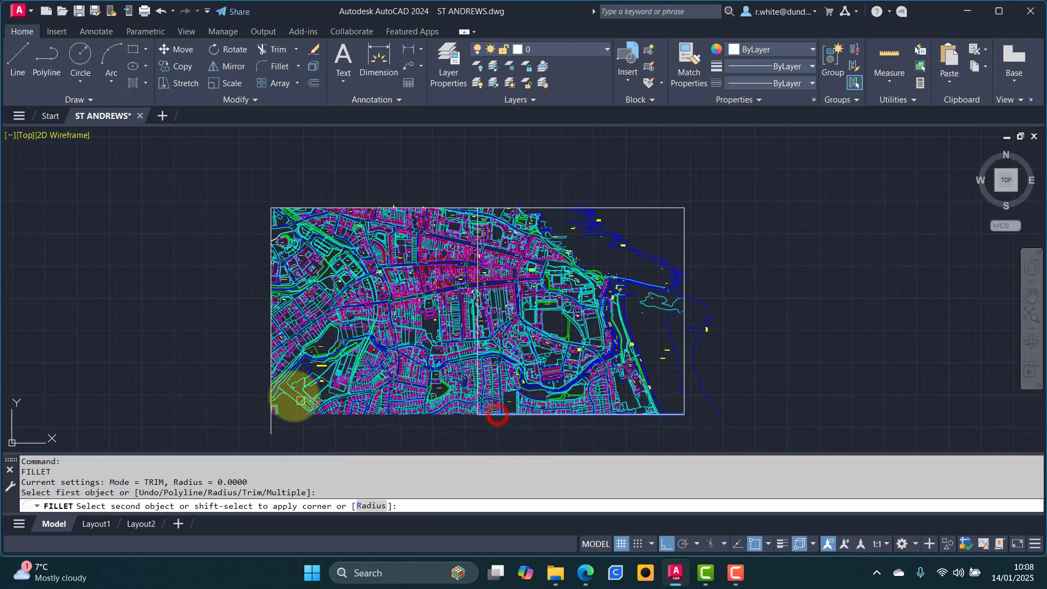
left_click(271, 366)
- Enlarge and centre the framed map with real-time Zoom, exit the command and save the drawing
middle_click_drag(228, 305, 277, 280)
key("Escape")
key("Escape")
type("z")
key("Return")
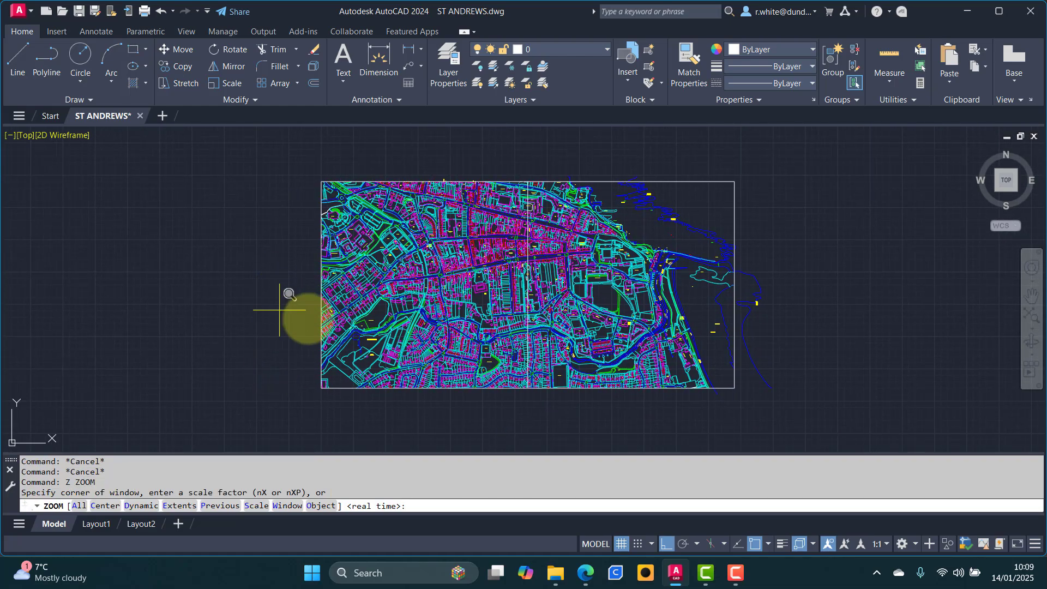
key("Return")
left_click_drag(372, 355, 364, 304)
left_click_drag(370, 262, 370, 262)
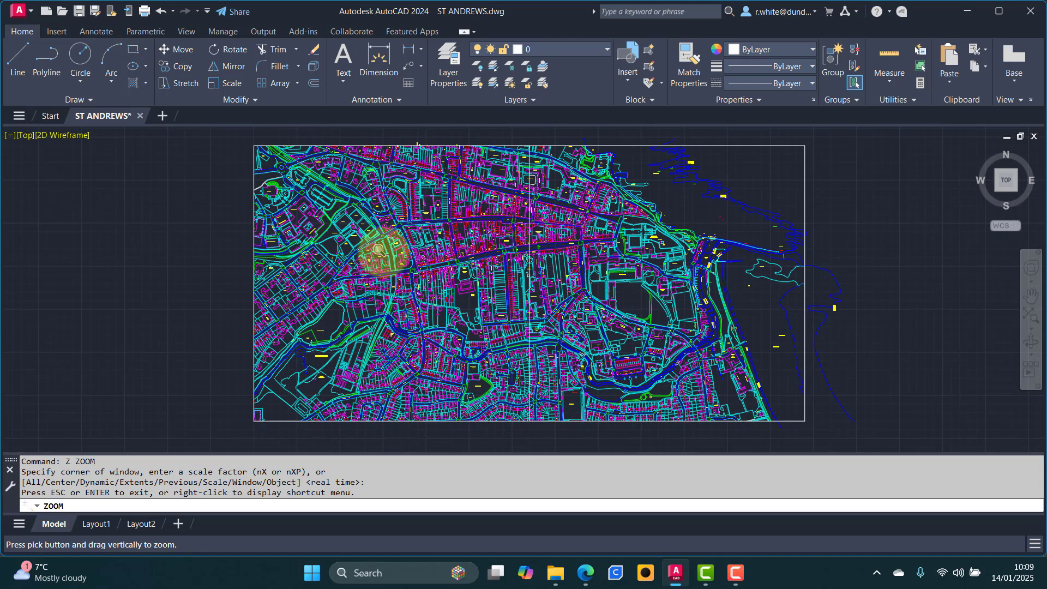
middle_click_drag(385, 251, 406, 260)
right_click(204, 270)
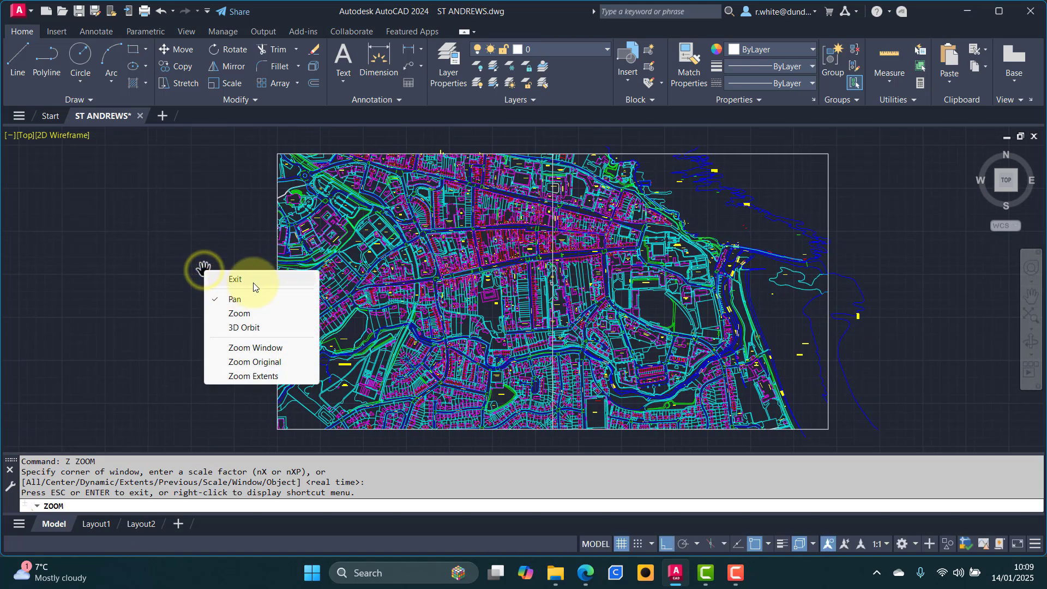
left_click(236, 280)
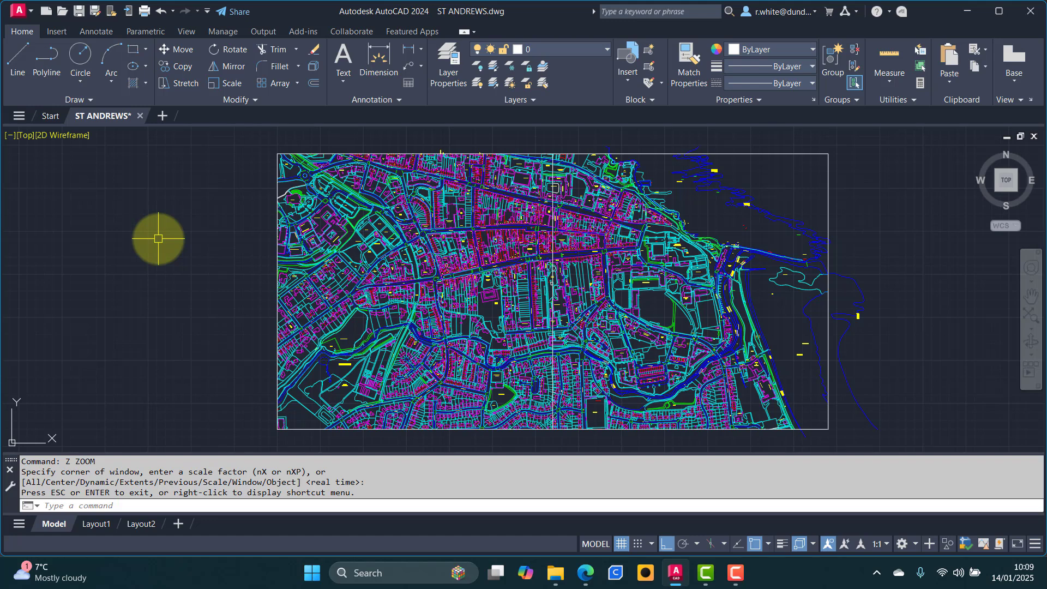
left_click(78, 11)
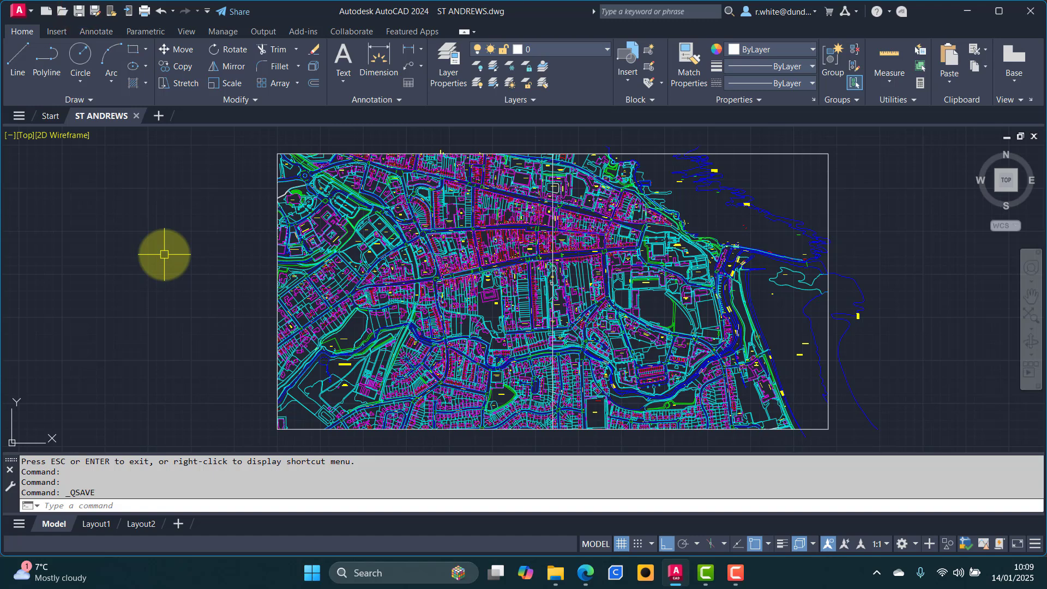